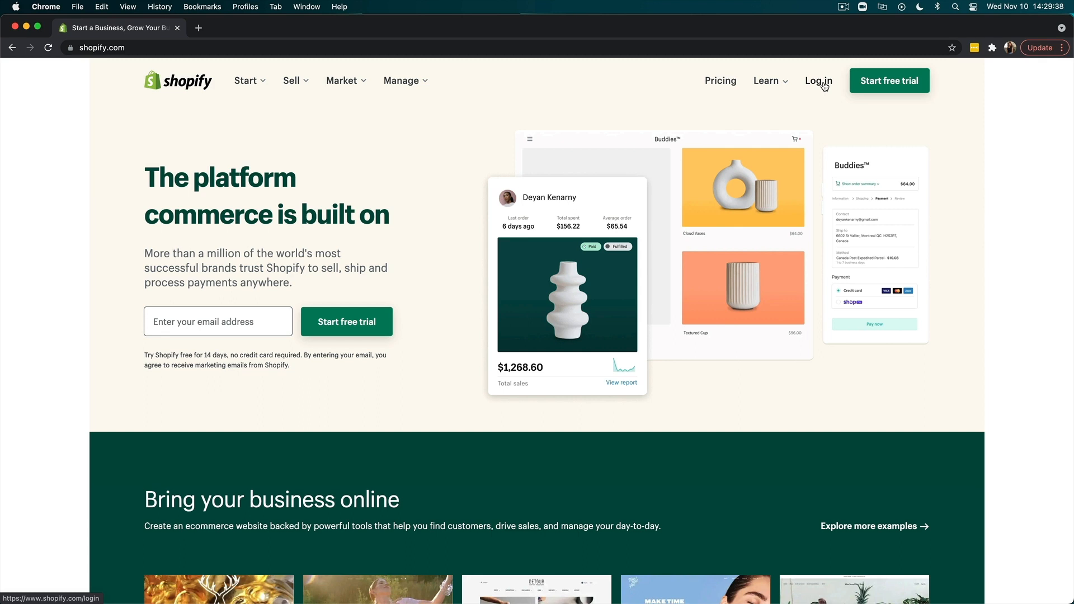
- Log in to Shopify with the account email and password, and dismiss the browser's offer to save the password
left_click(820, 83)
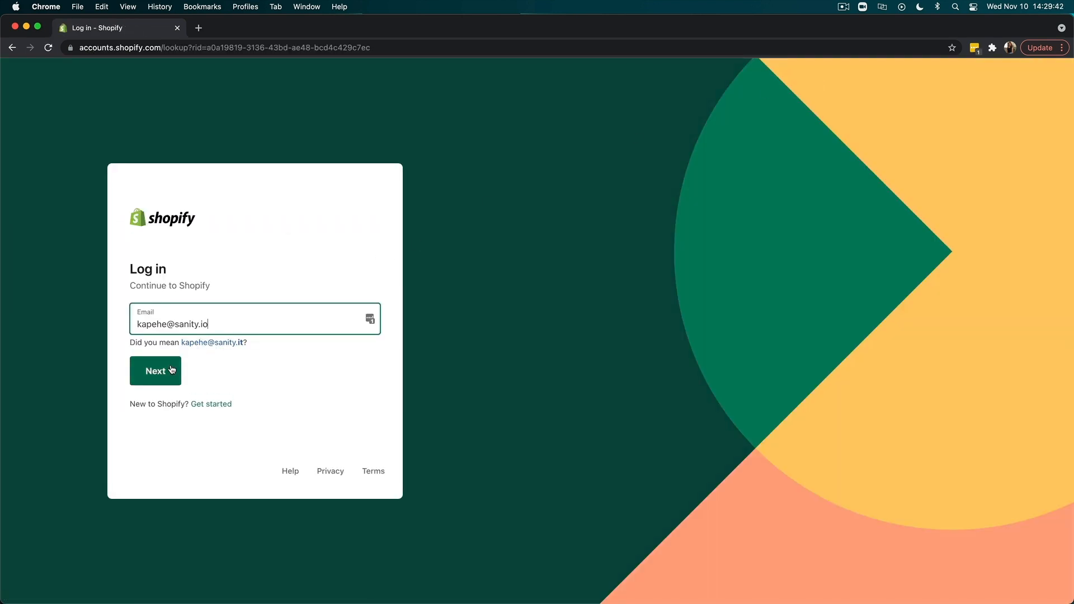
left_click(157, 372)
left_click(168, 378)
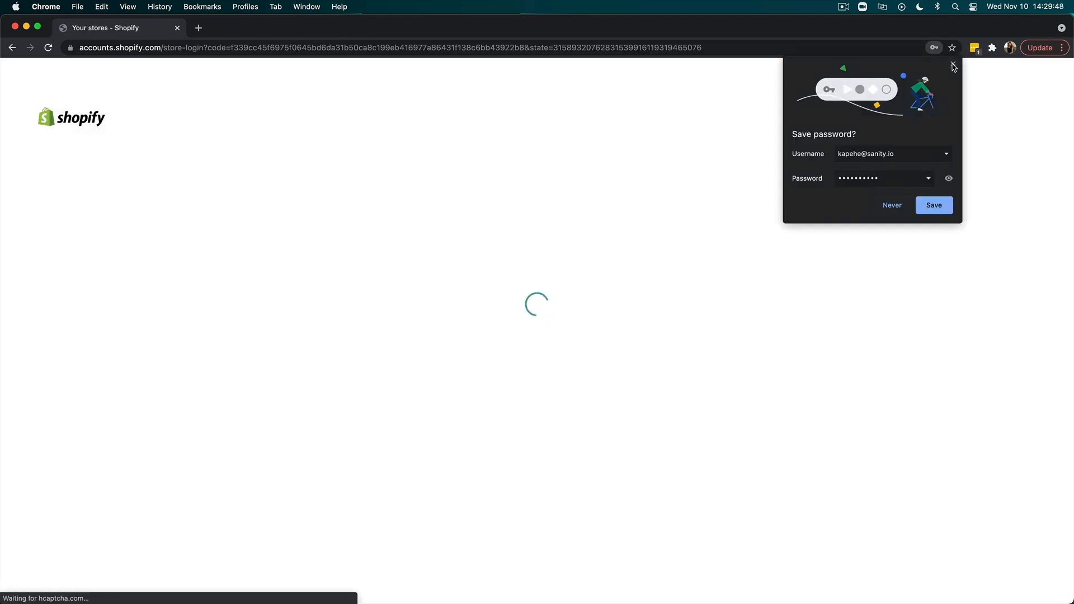
left_click(953, 65)
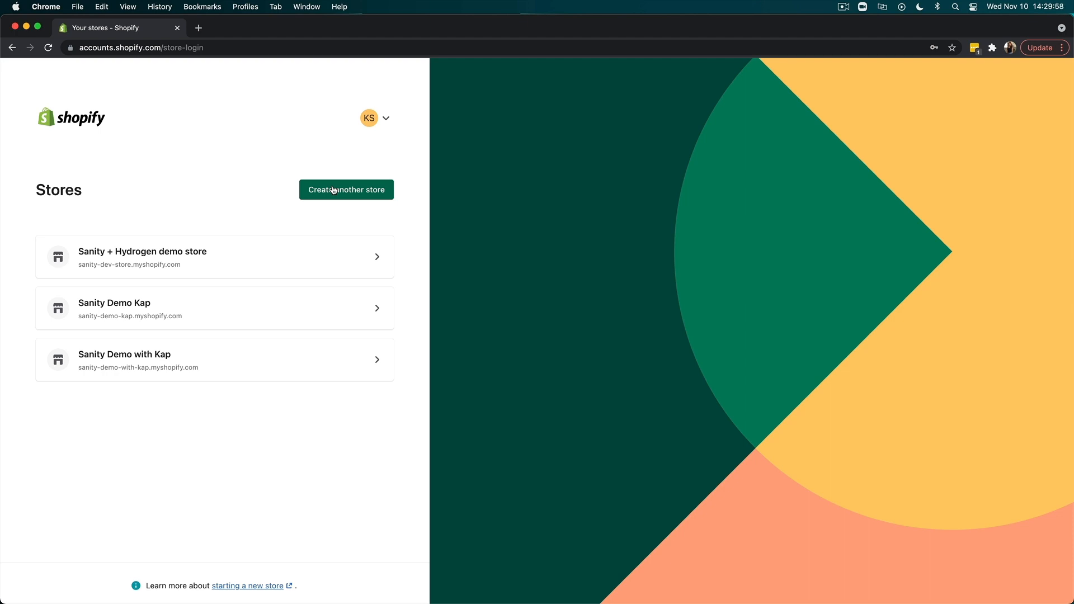
- Create another store named Sanity Connect Demo and skip the introductory business questions
left_click(334, 190)
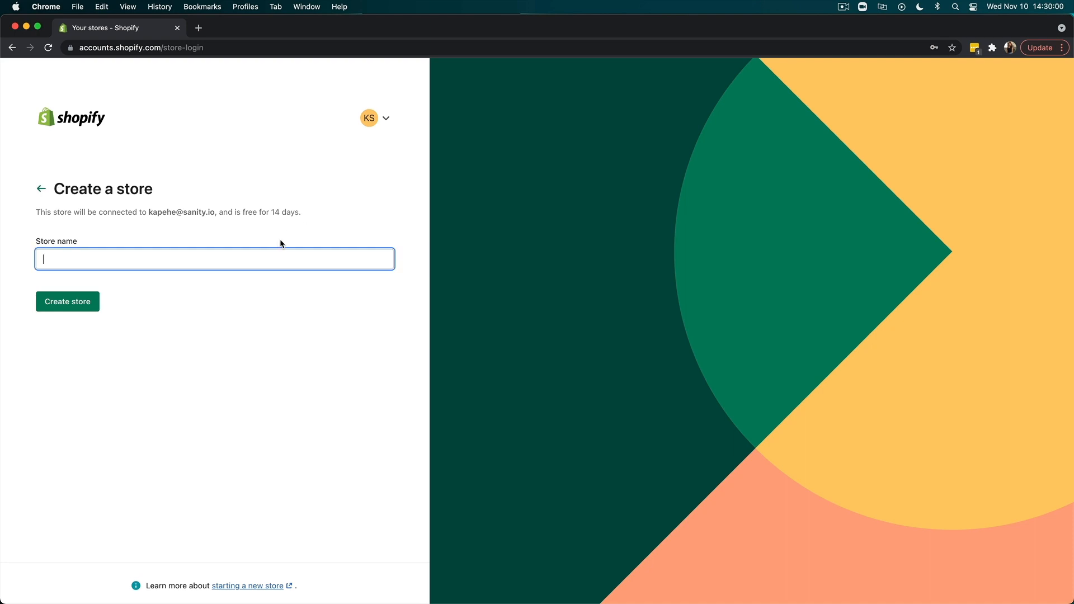
type("Sanity Connect Demo")
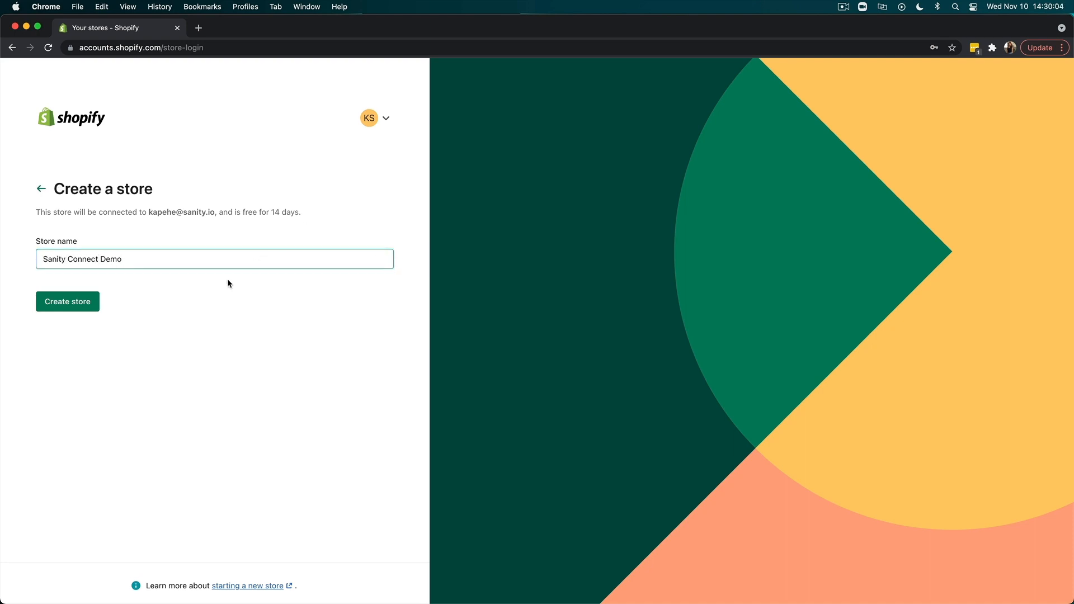
left_click(69, 306)
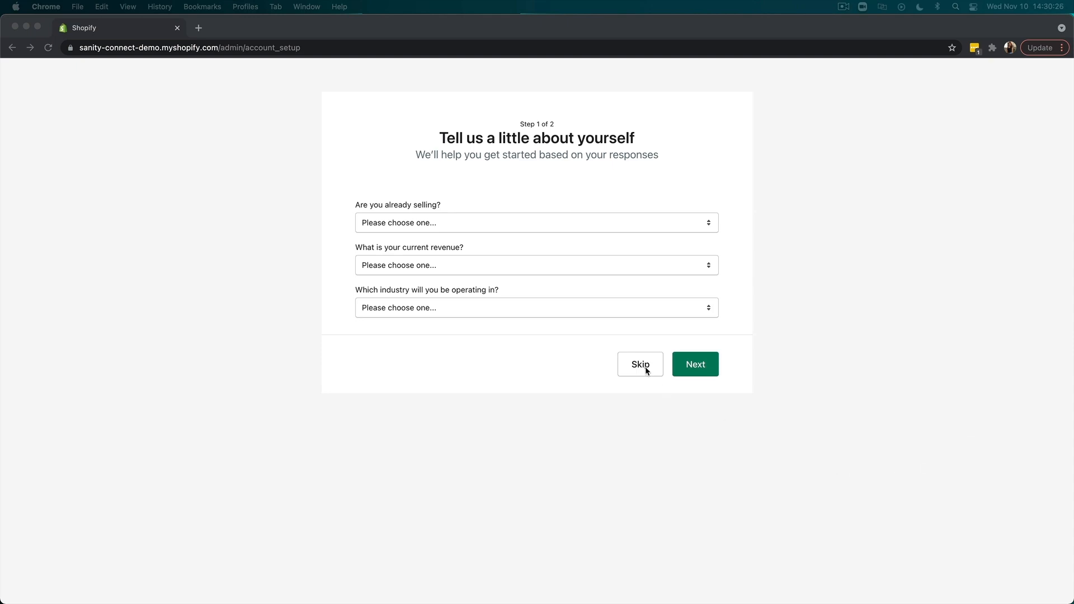
left_click(641, 365)
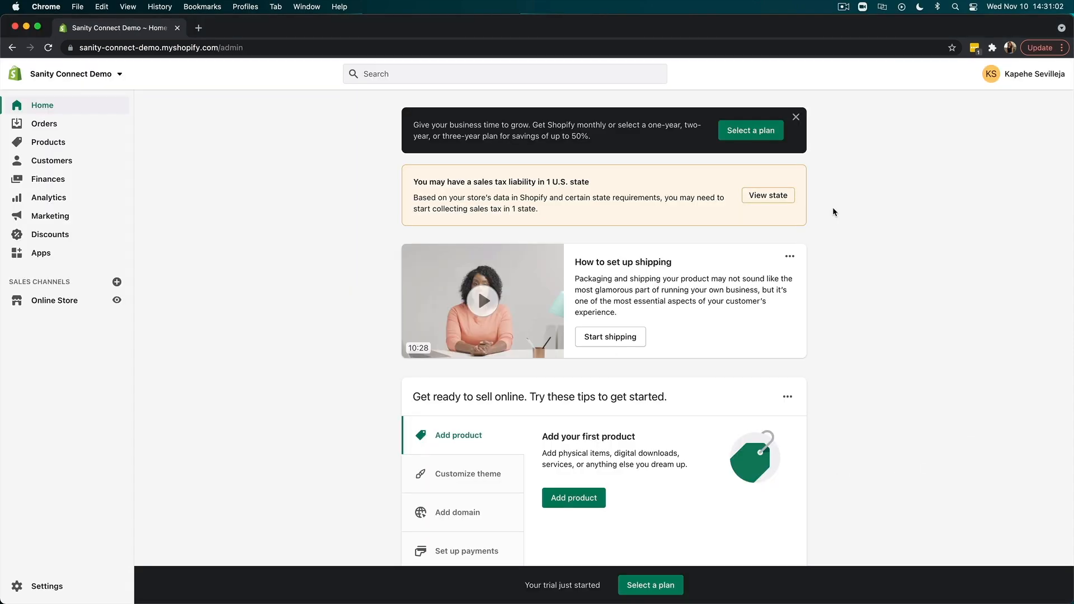
- Enlarge the store admin page and go from its apps section to the Shopify App Store
key("super+equal")
key("super+equal")
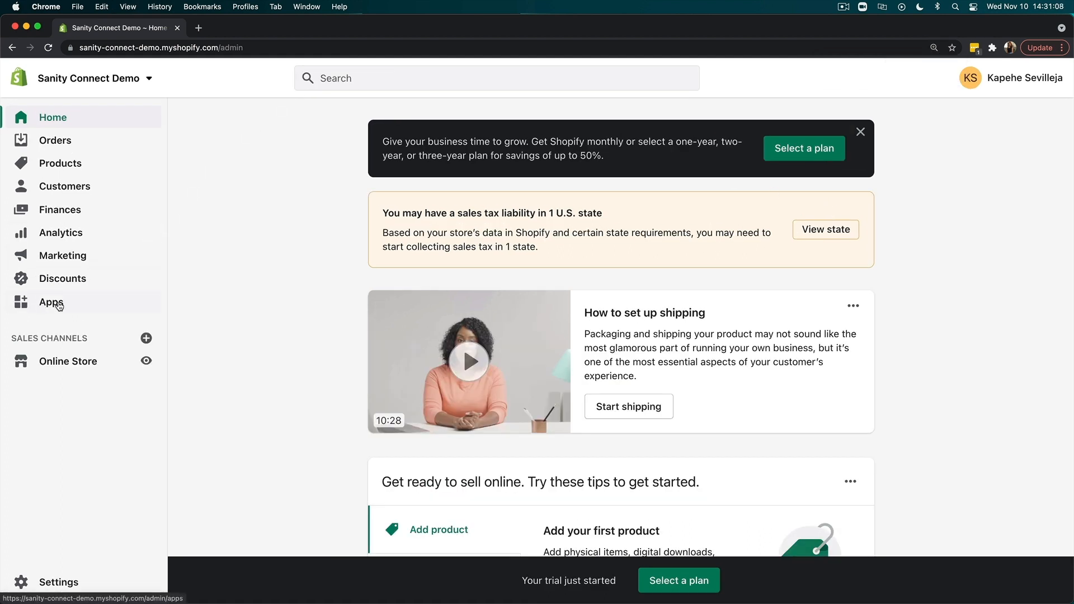
left_click(56, 304)
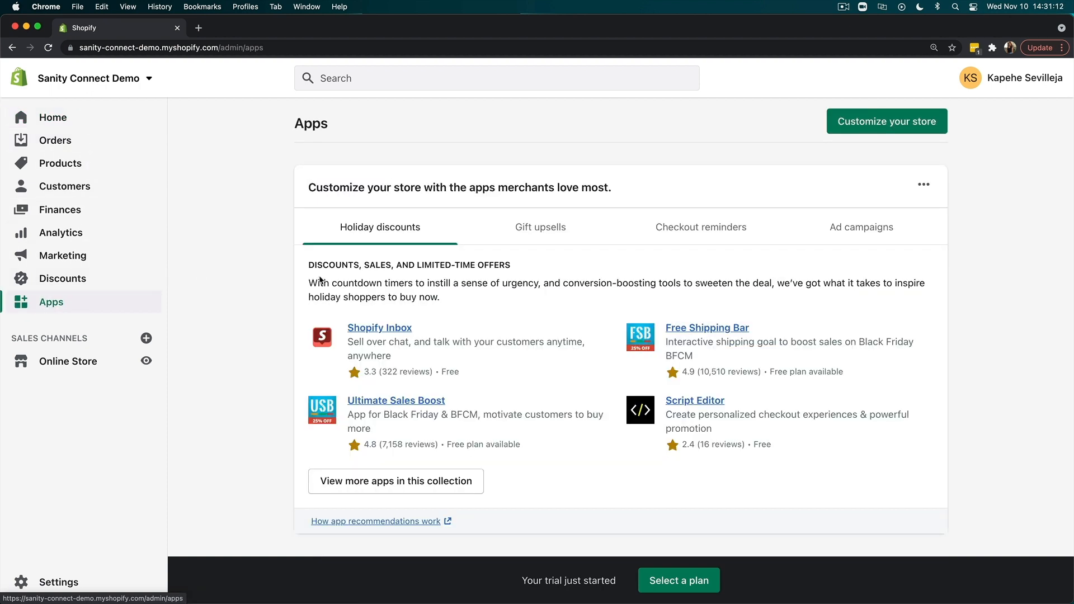
left_click(904, 127)
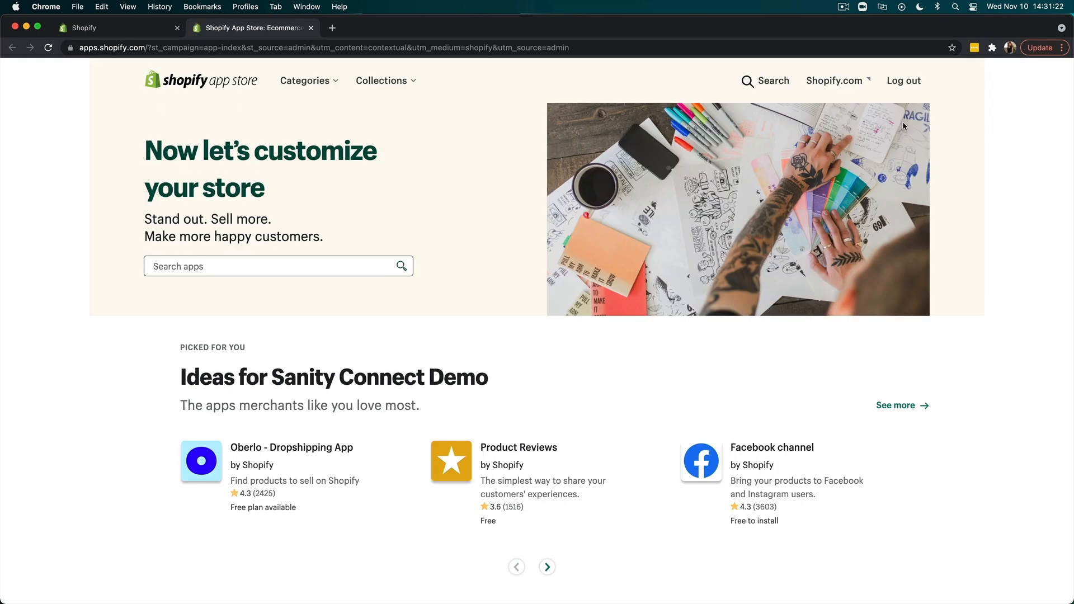
- Search the app store for Sanity and open the Sanity Connect listing
left_click(270, 259)
type("Sanity")
key("Return")
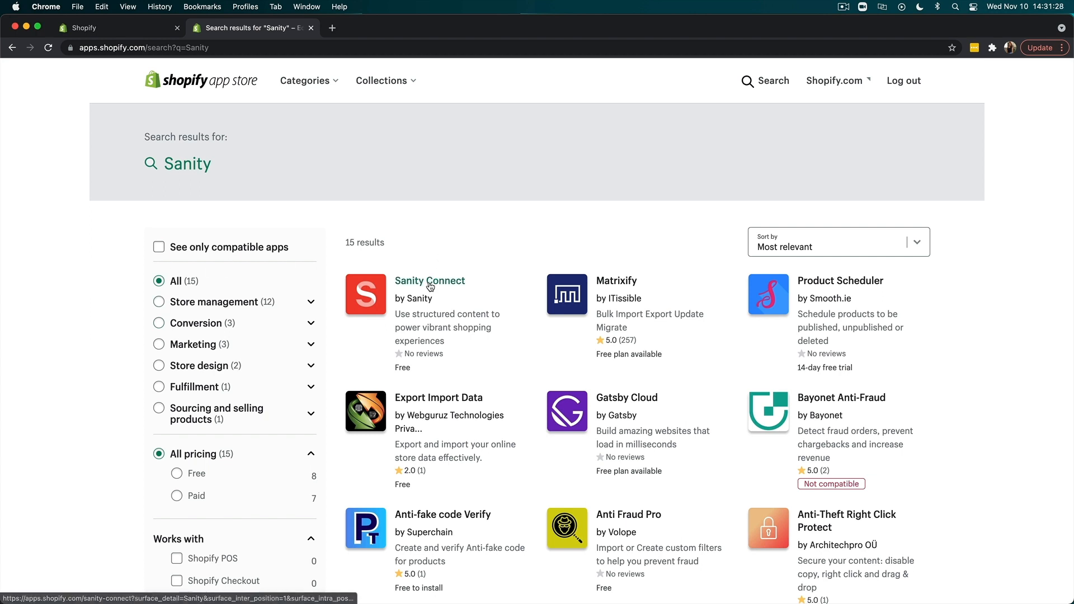
left_click(430, 281)
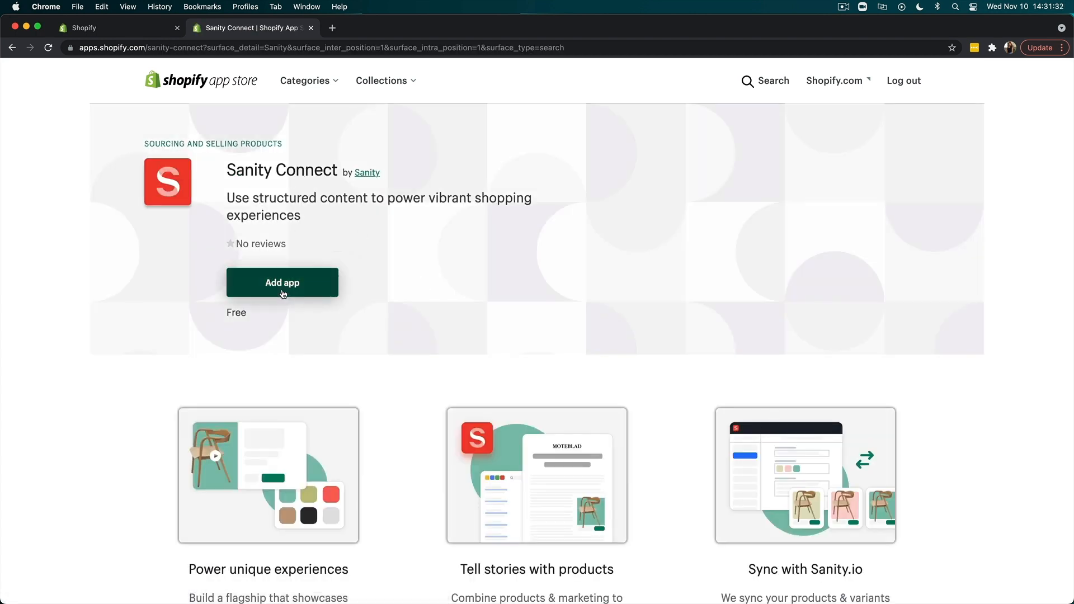
- Add the Sanity Connect app and install it in the Sanity Connect Demo store
scroll(283, 294, "down", 7)
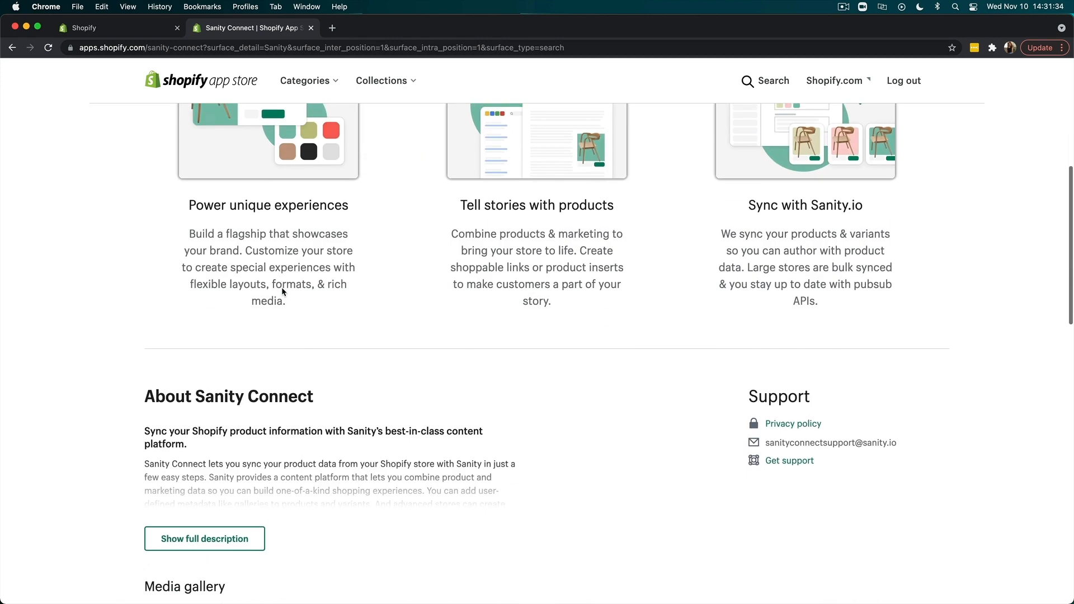
scroll(283, 336, "up", 8)
left_click(275, 290)
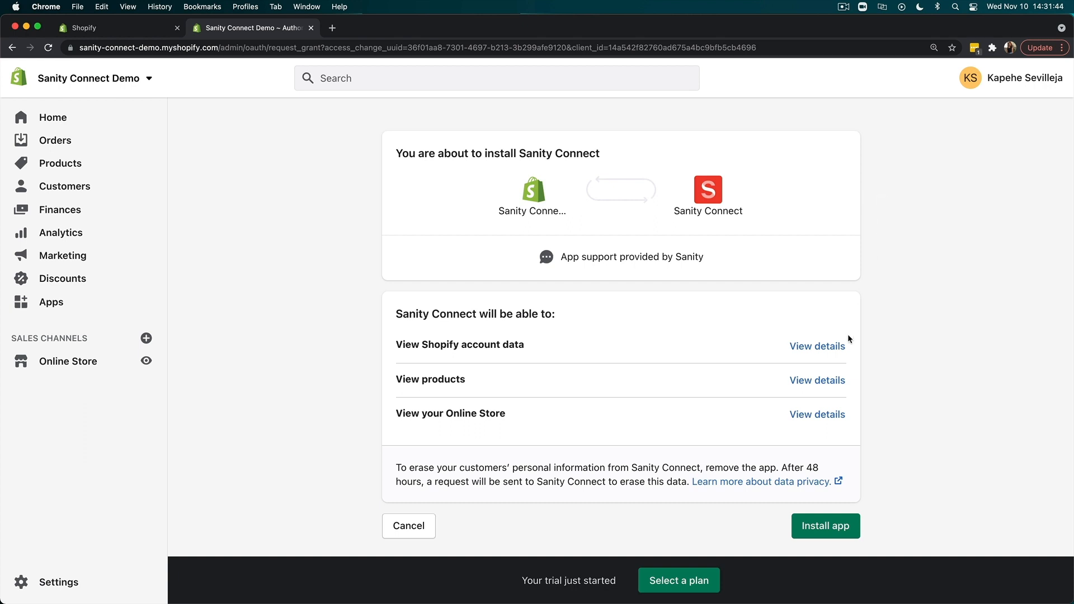
left_click(836, 532)
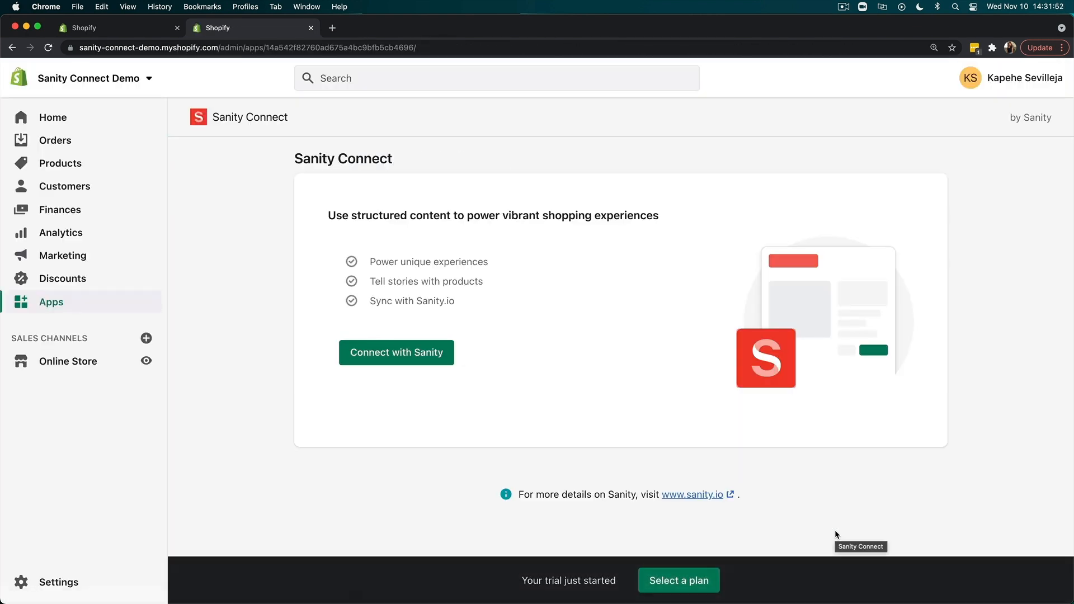
- Authorize Sanity Connect to access the Sanity.io account and create a new Sanity.io project for the store
left_click(397, 362)
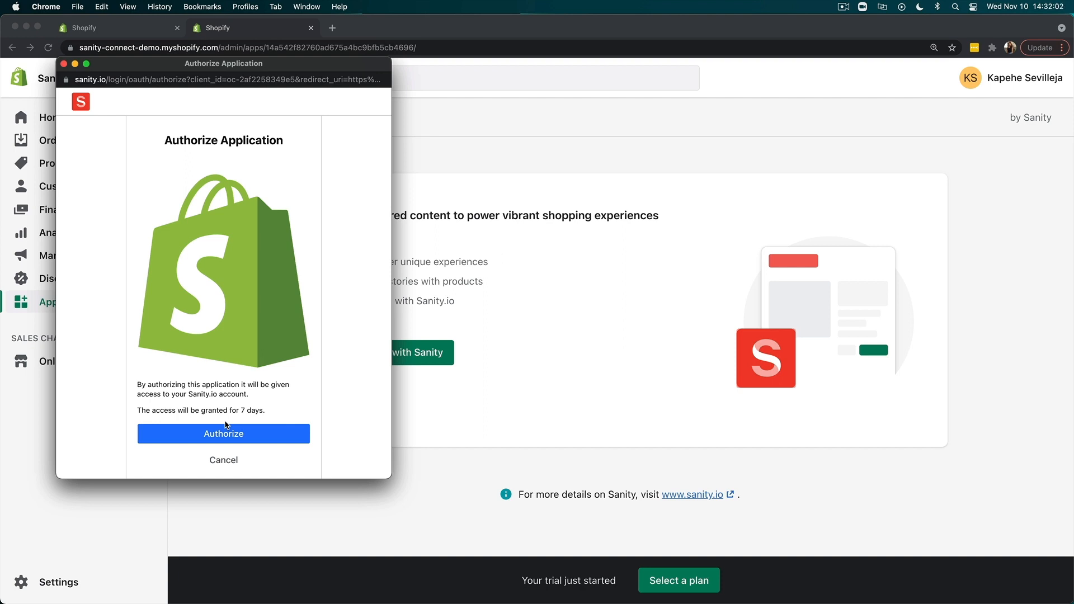
left_click(226, 440)
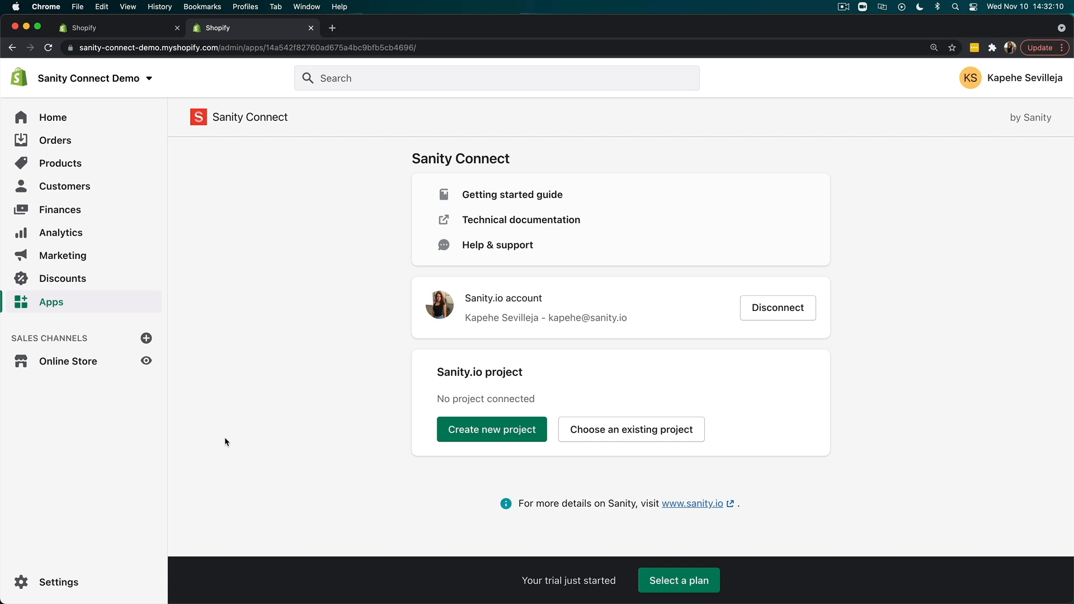
scroll(371, 387, "down", 1)
scroll(371, 387, "up", 1)
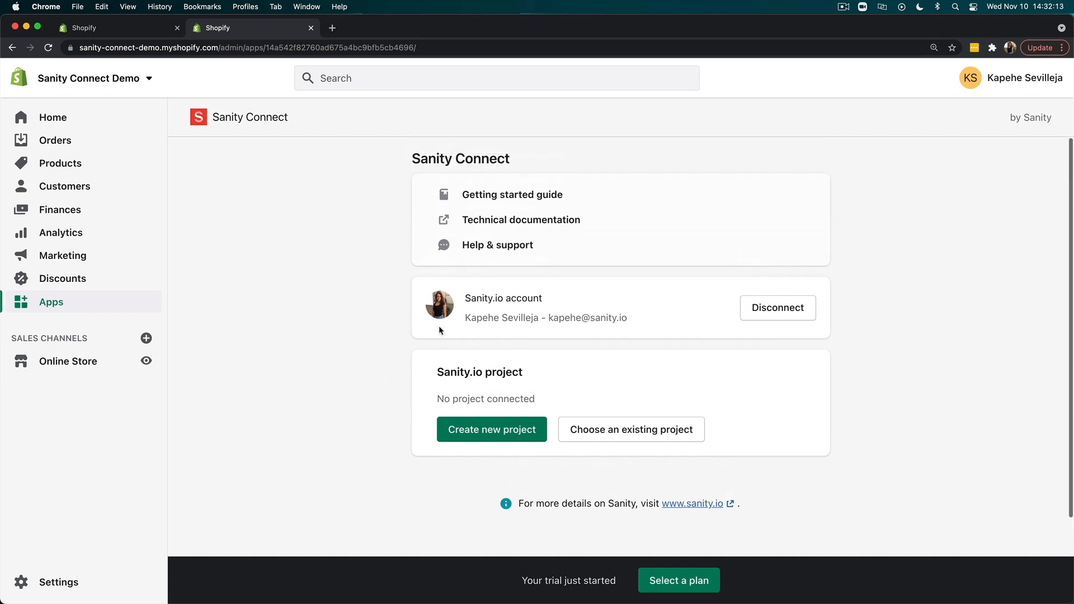
left_click(488, 432)
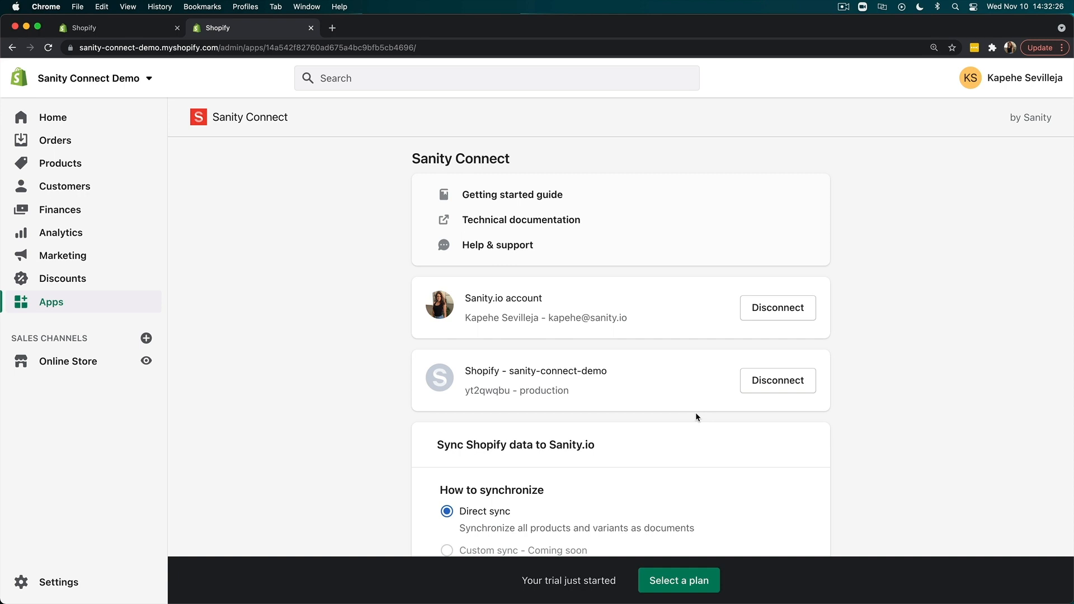
- Review the connected project and dataset, and start synchronizing Shopify data to Sanity.io with direct sync and automatic product data syncing
scroll(696, 414, "down", 3)
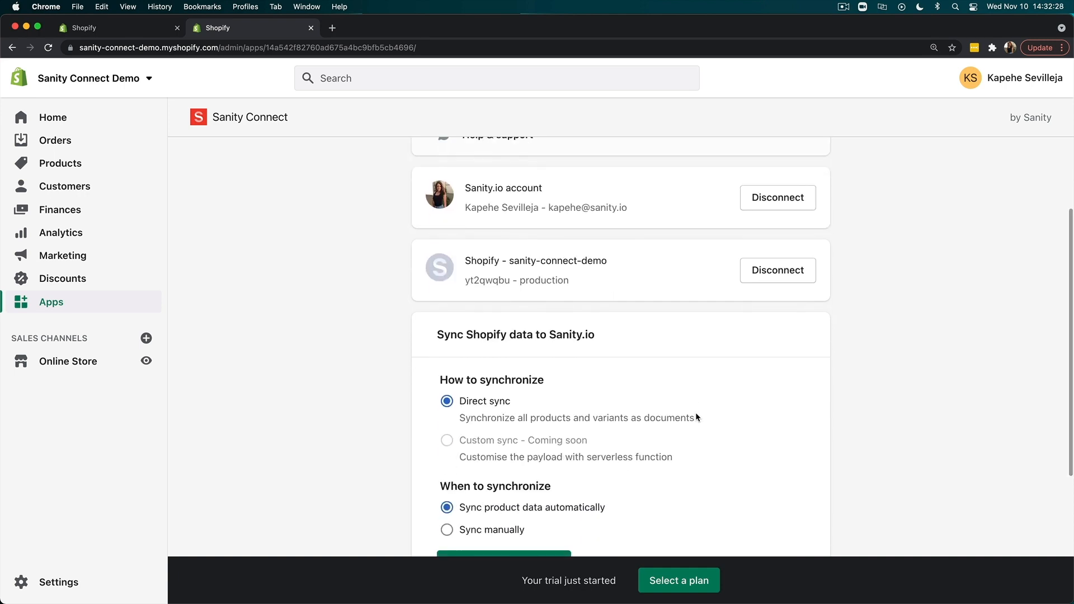
scroll(696, 412, "down", 2)
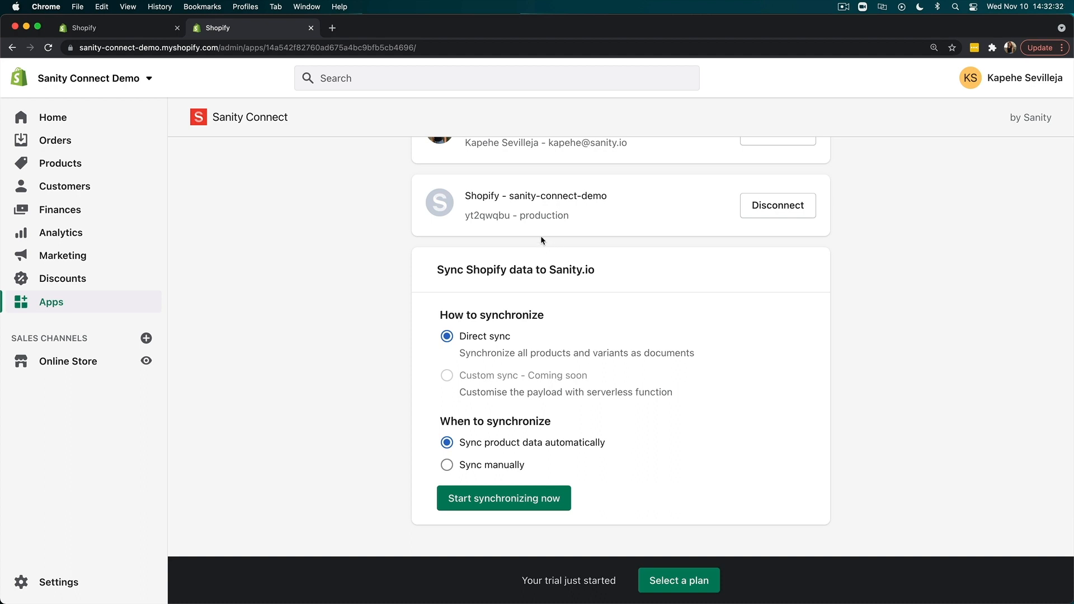
left_click_drag(510, 215, 464, 216)
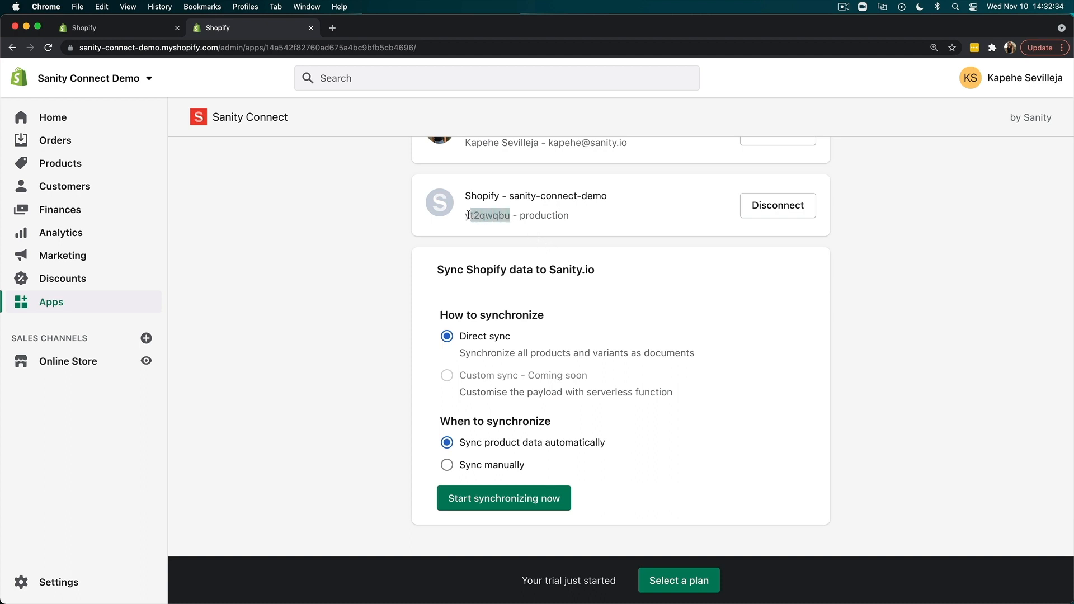
left_click_drag(570, 216, 520, 216)
left_click(391, 273)
scroll(392, 273, "down", 2)
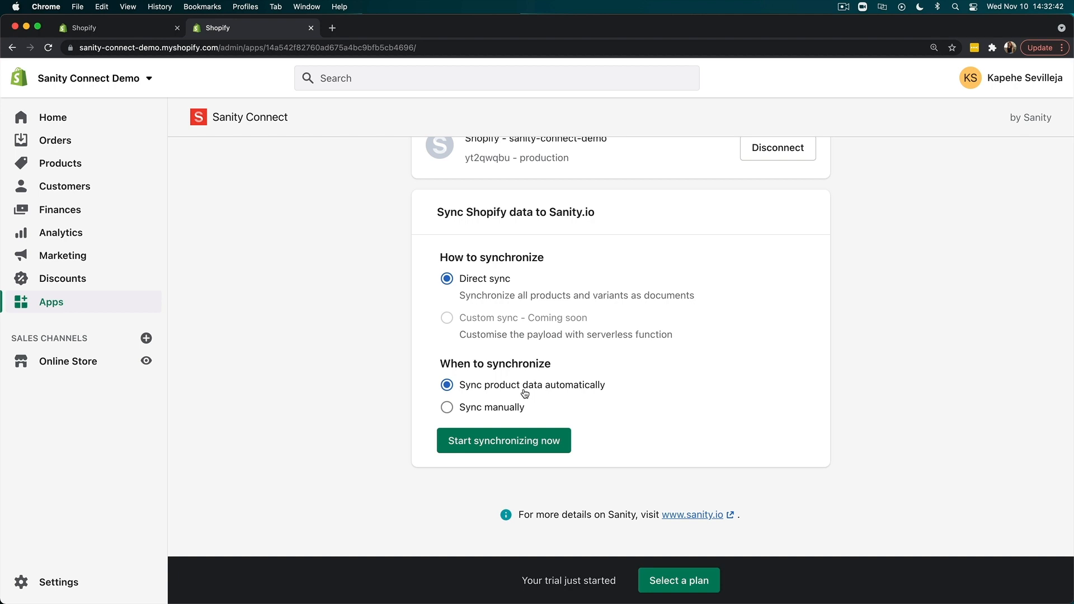
left_click(517, 441)
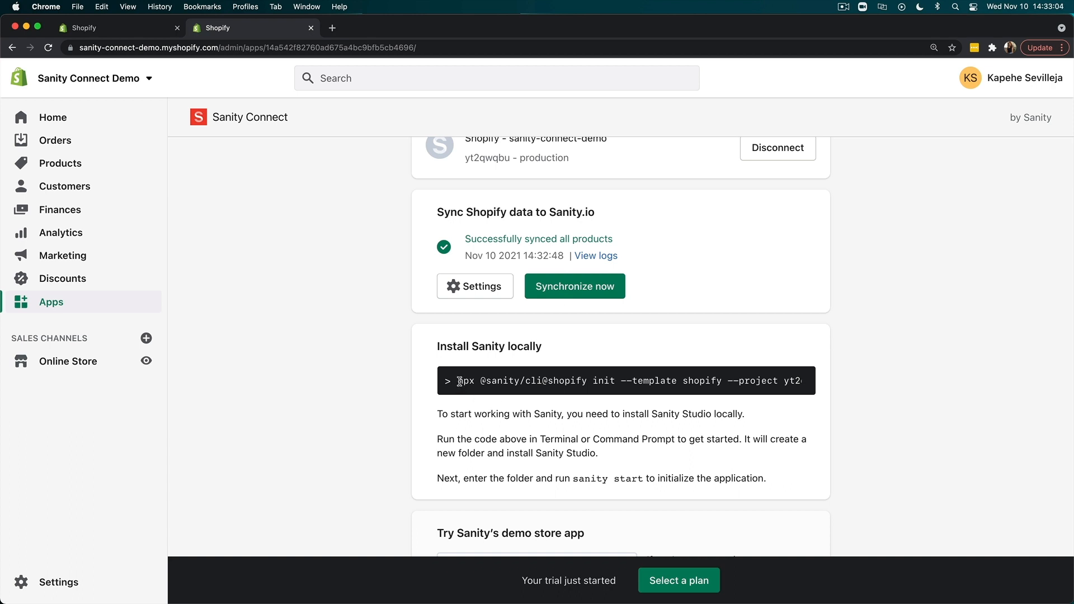
left_click_drag(459, 381, 806, 379)
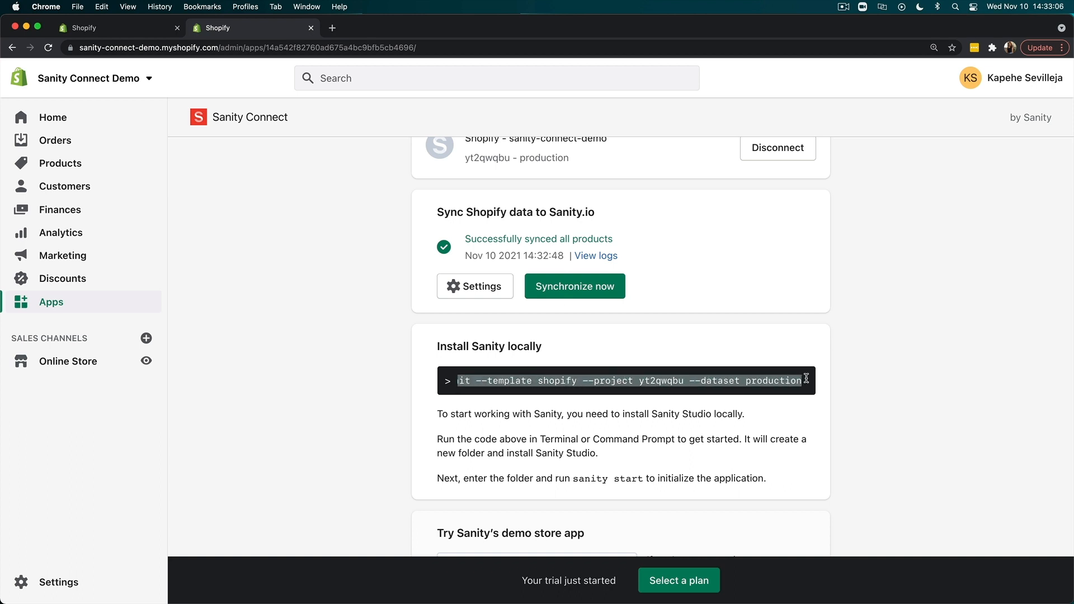
key("super+c")
left_click(841, 390)
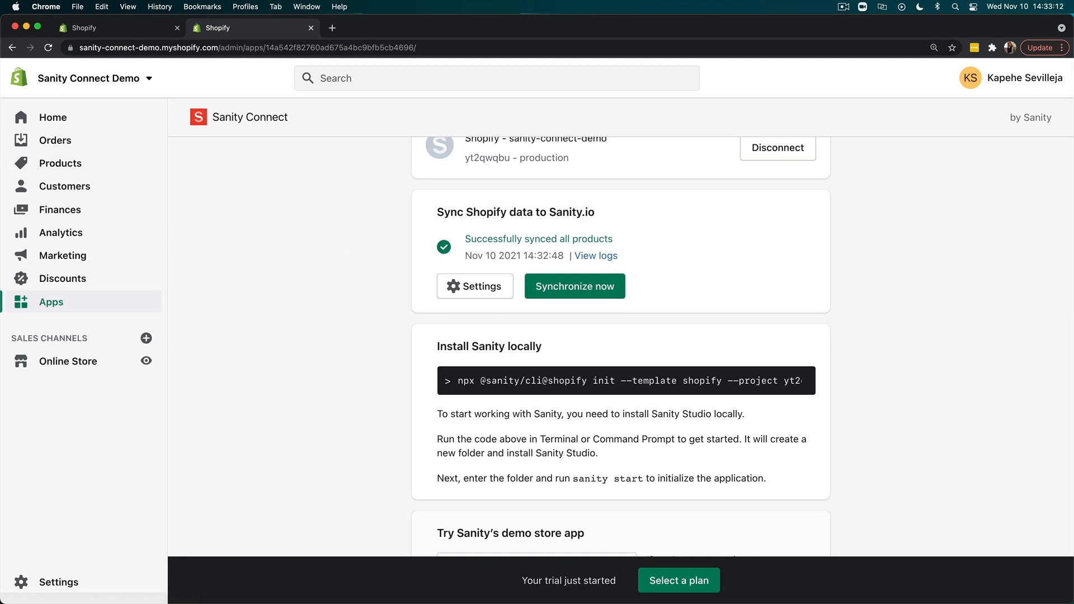
- Switch to Terminal, run the copied Sanity init command in the Work folder, and accept the default project output path
left_click_drag(0, 91, 23, 90)
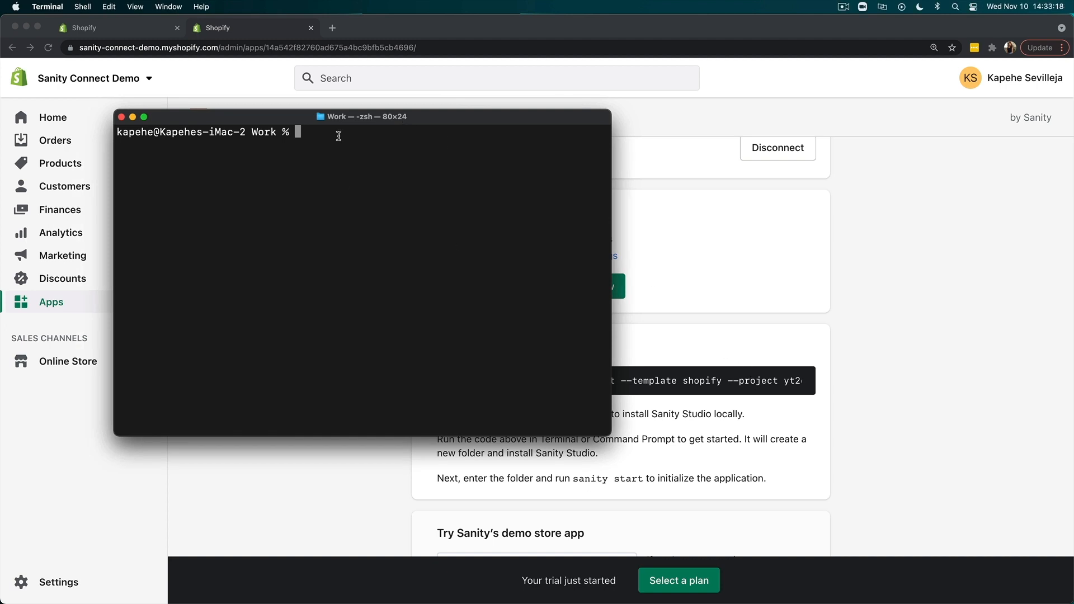
key("super+v")
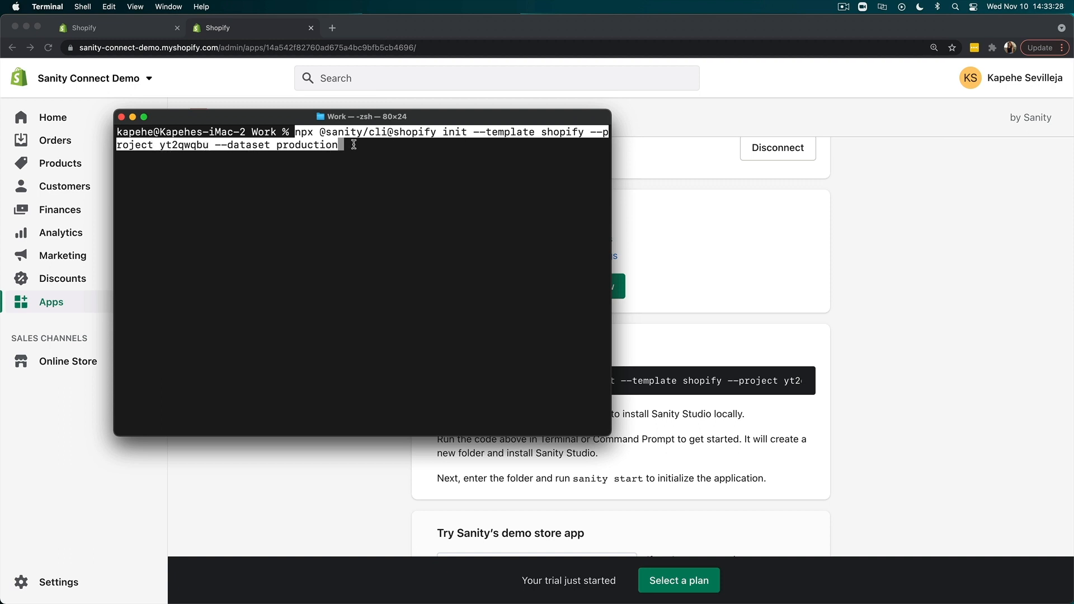
key("Return")
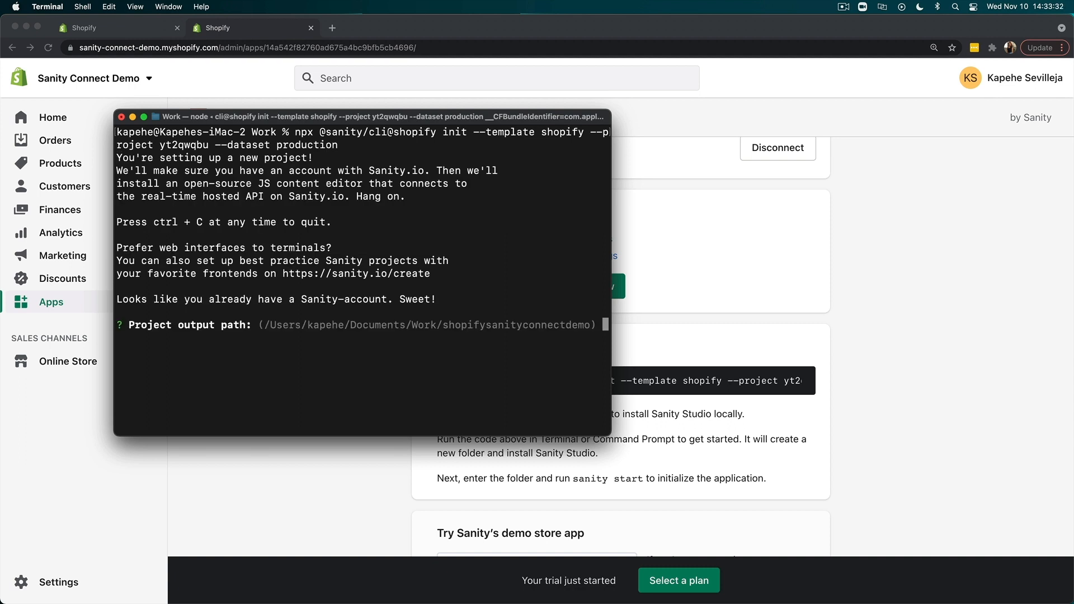
key("Return")
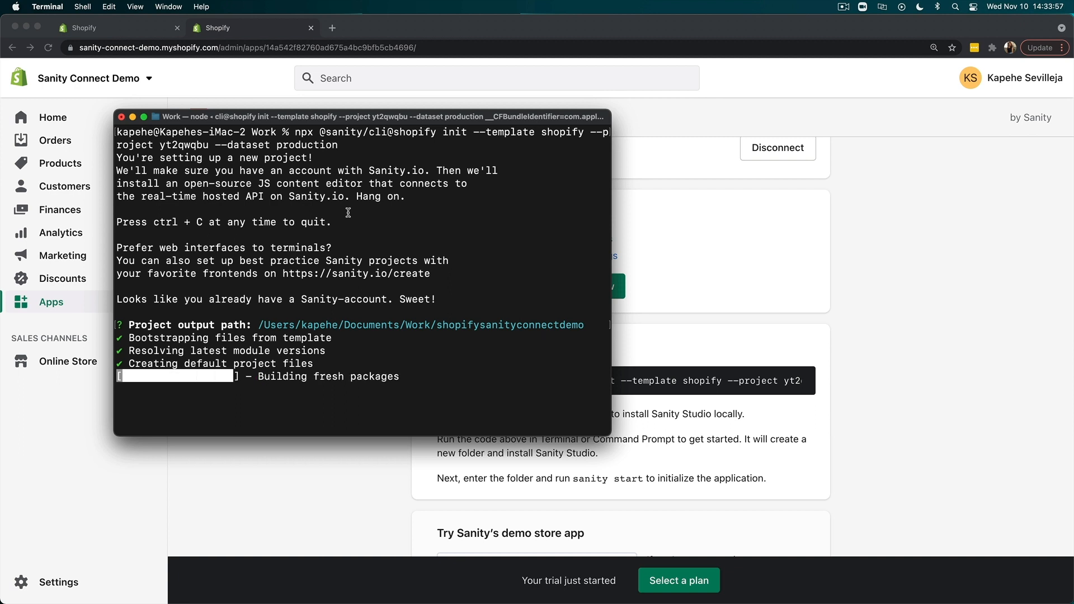
- Change into the shopifysanityconnectdemo folder and open it in Visual Studio Code with "code ."
type("cd shopifysanityconnectdemo")
key("Return")
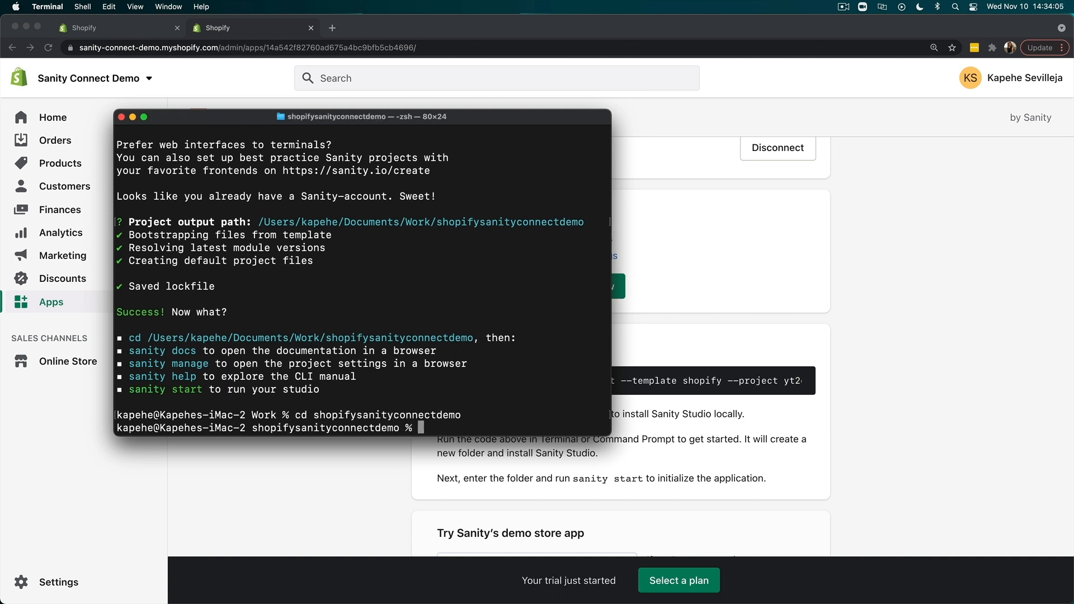
type("code .")
key("Return")
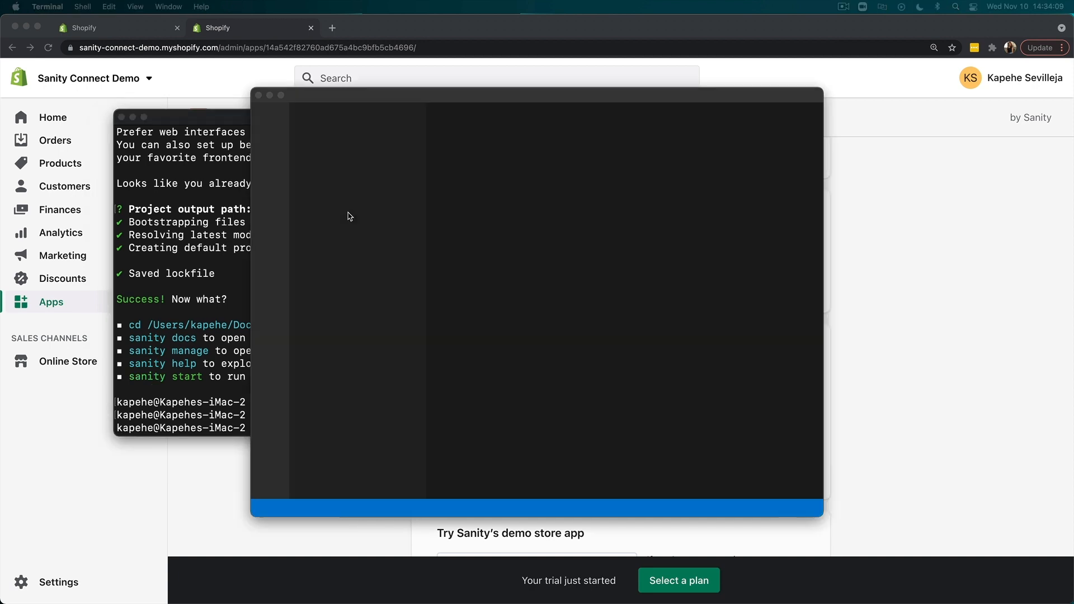
- Expand the Visual Studio Code window to fill the screen and enlarge its interface one zoom level
left_click(799, 439)
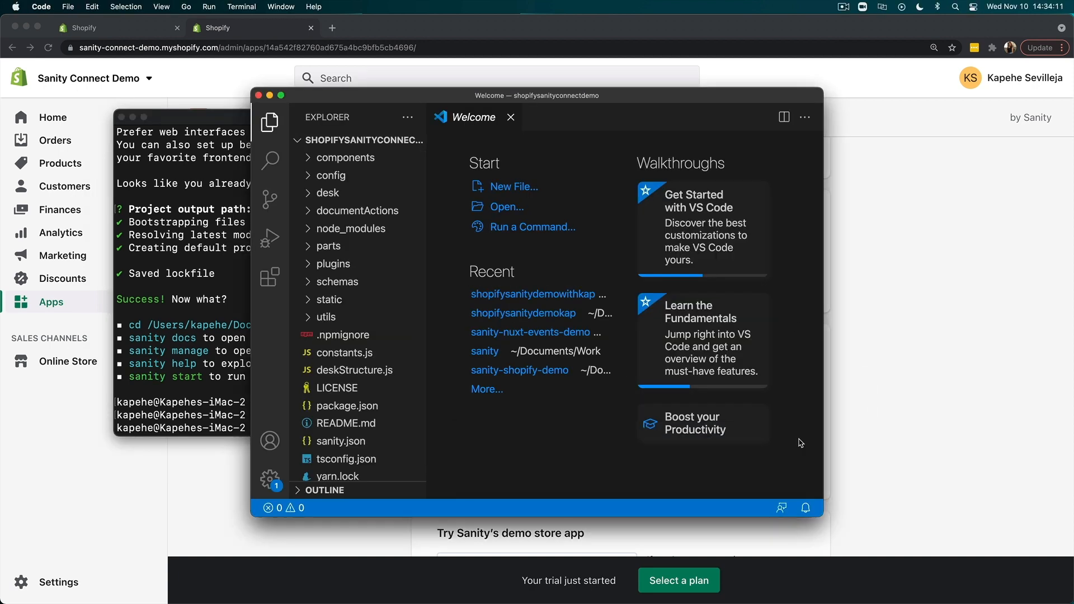
left_click(281, 95)
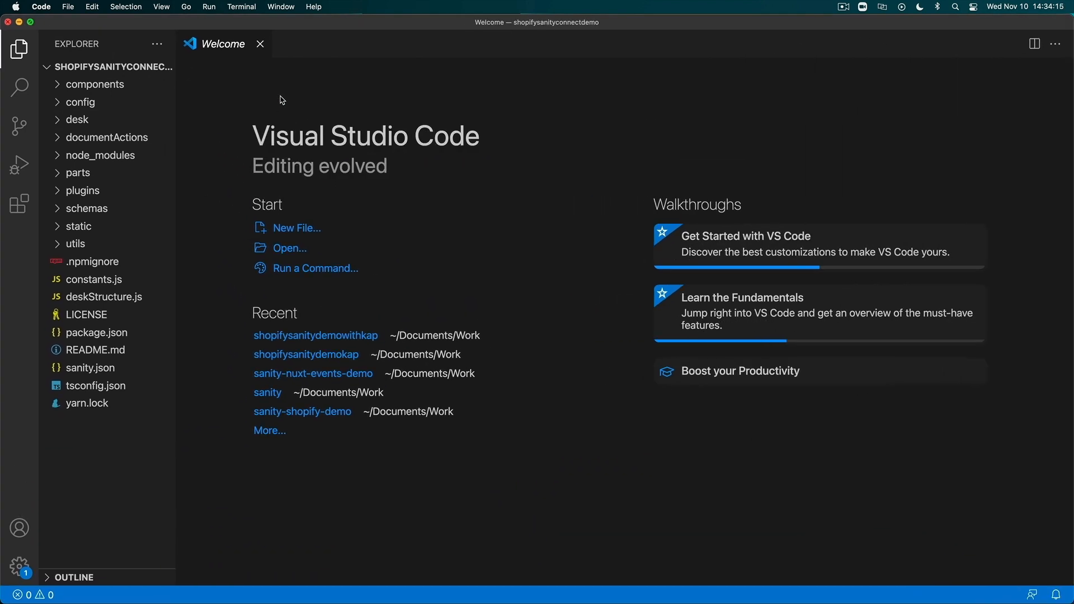
key("super+equal")
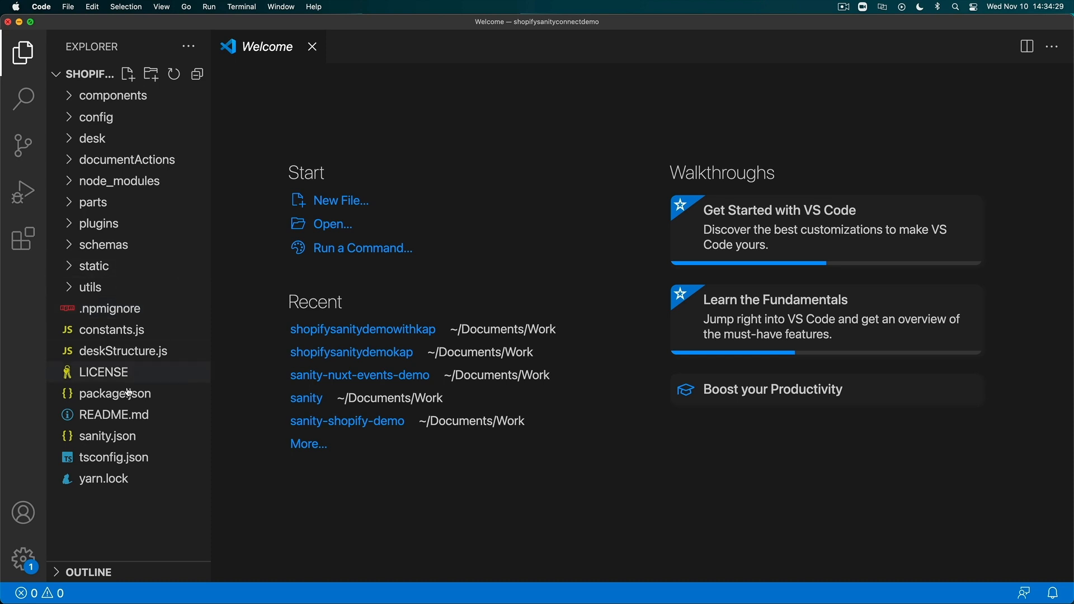
- Open sanity.json and check the project ID and dataset configured for the API
left_click(128, 436)
left_click_drag(401, 196, 457, 197)
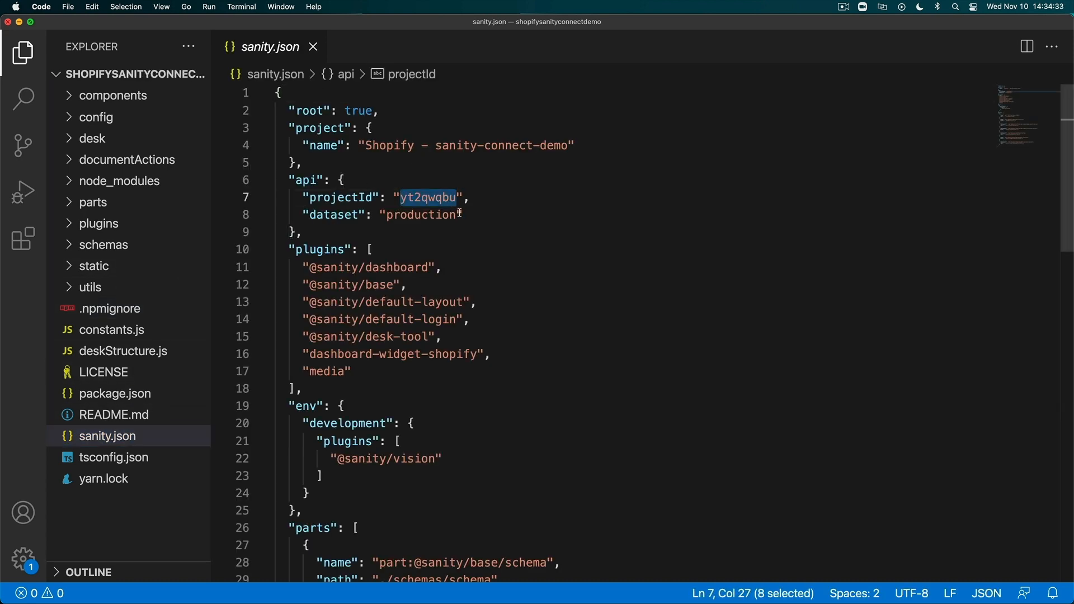
left_click(535, 250)
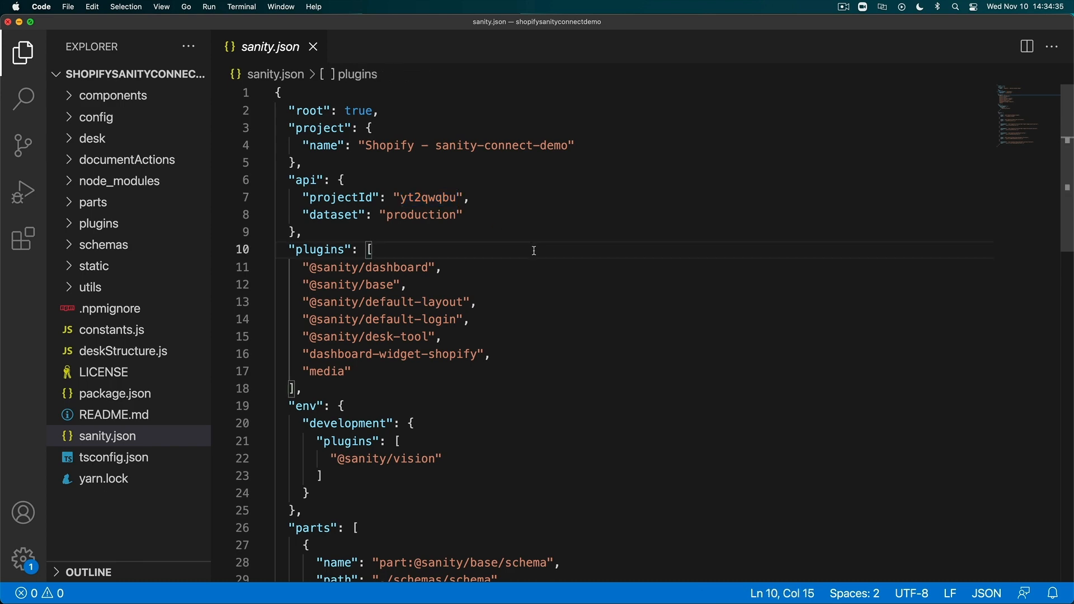
- Open schema.js in the schemas folder to examine its imported schema types, and collapse the folder again
left_click(126, 249)
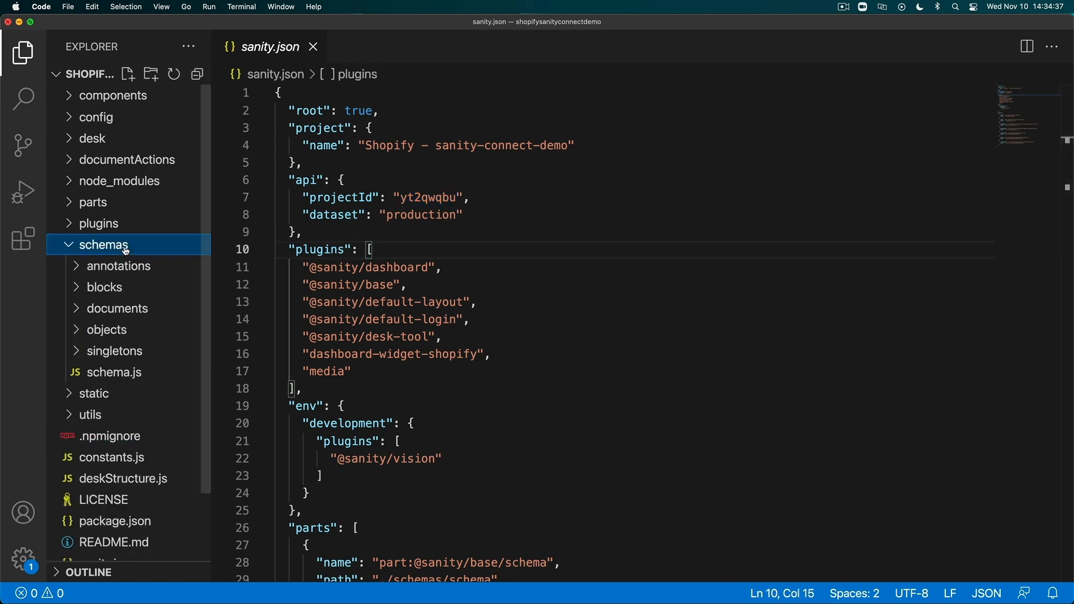
left_click(129, 374)
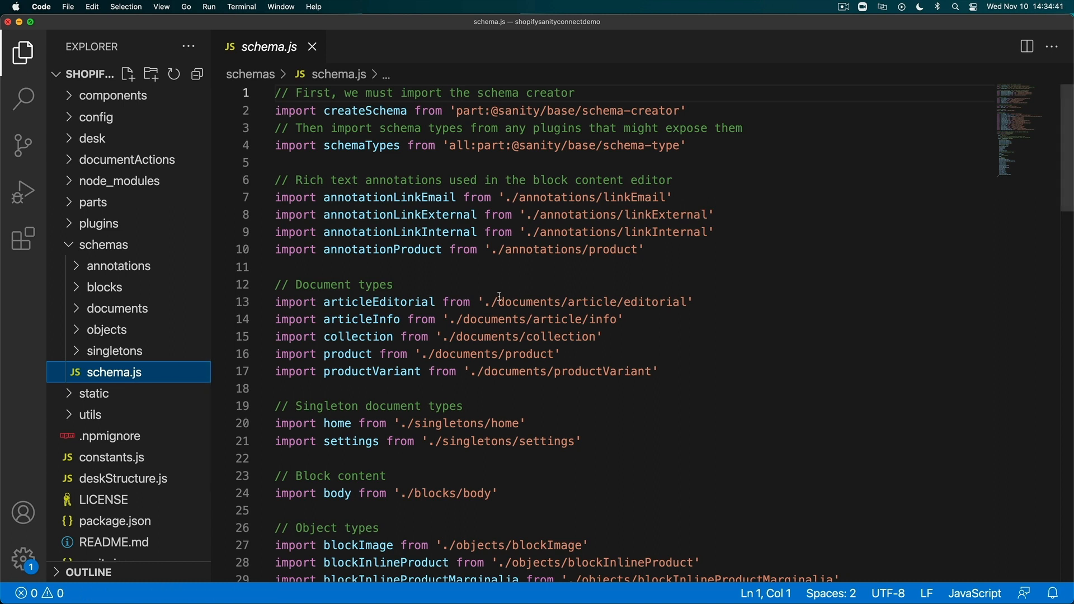
left_click(124, 251)
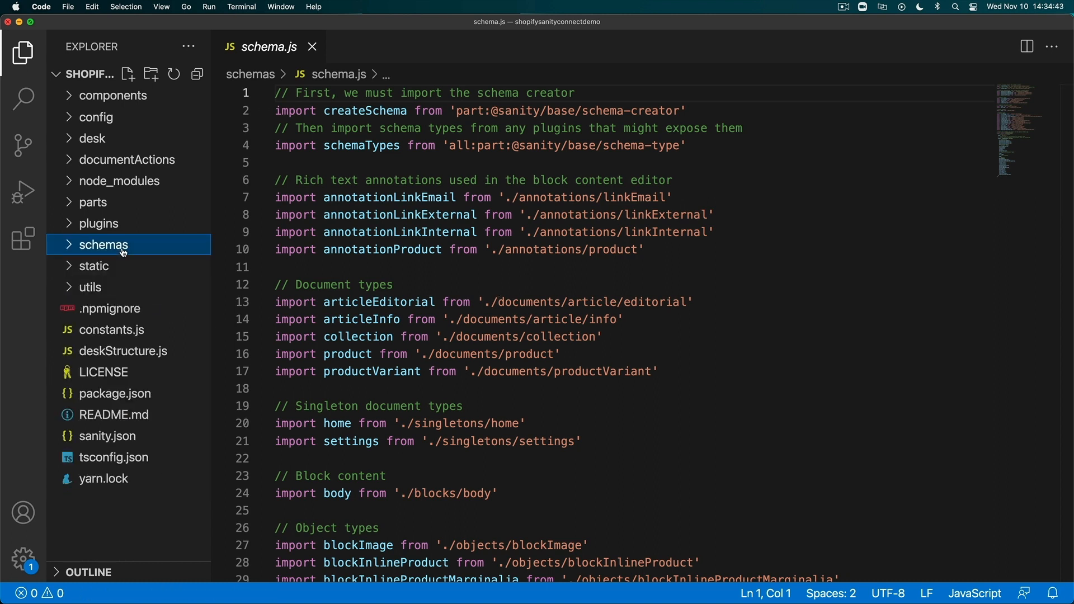
left_click(525, 271)
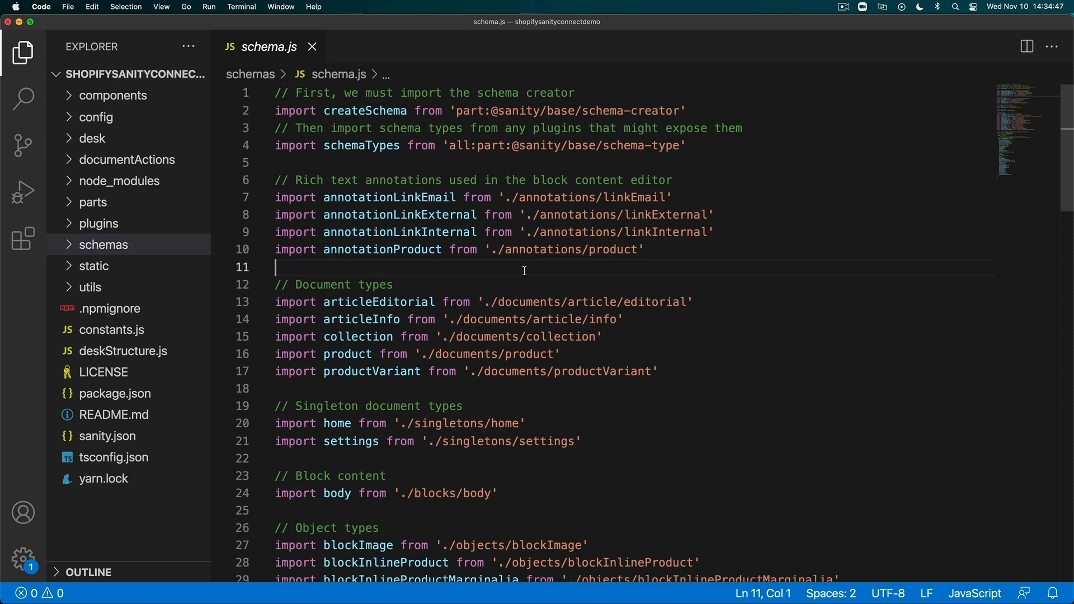
- Run "sanity start" in the integrated terminal to compile and serve the Studio
key("ctrl+grave")
type("sanity start")
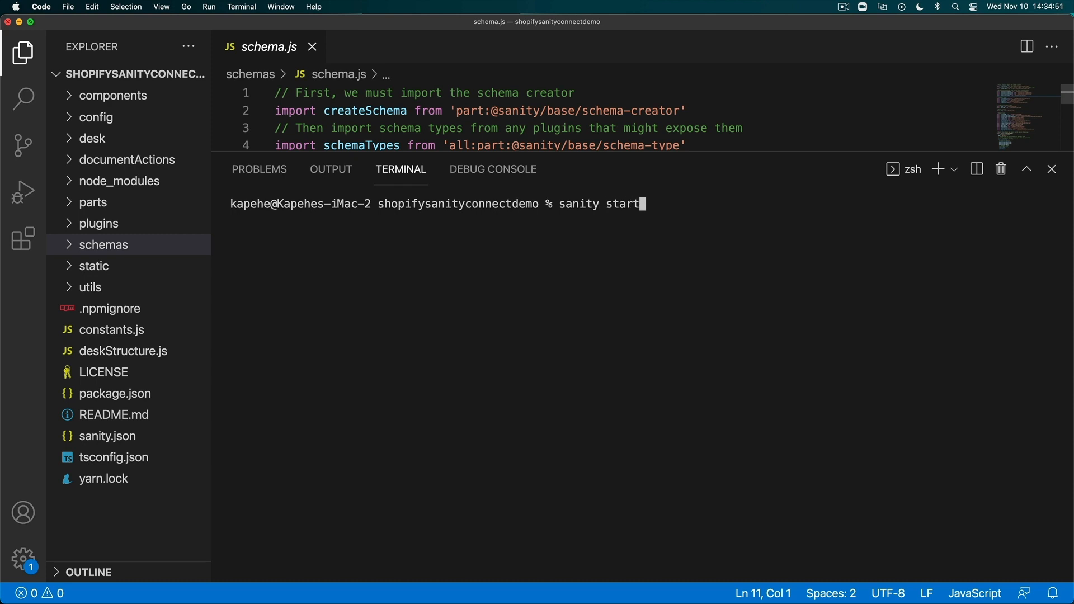
key("Return")
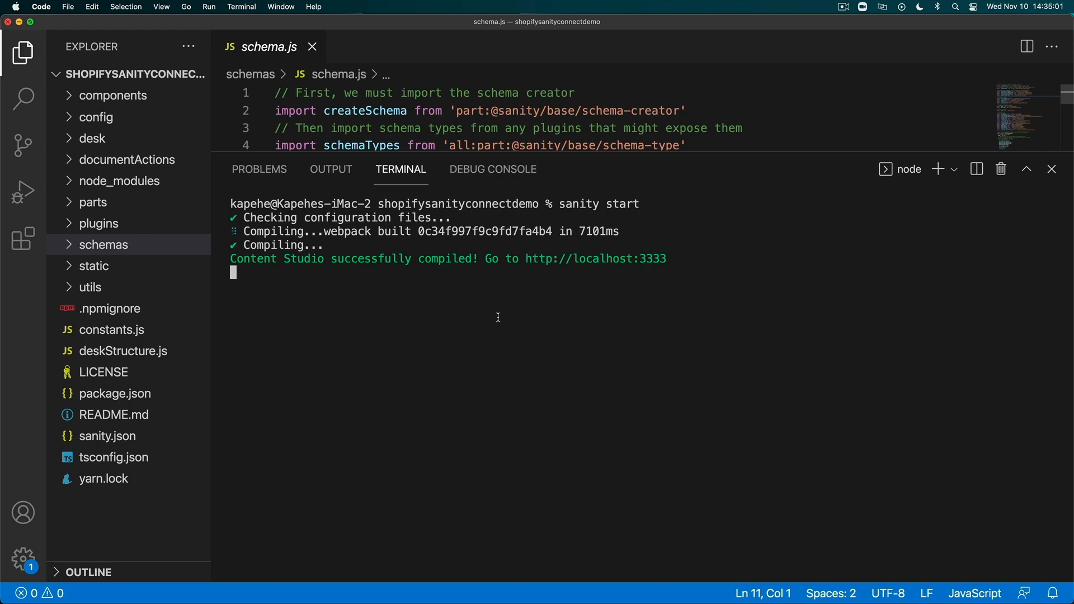
- Switch to Chrome, load localhost:3333 in a new tab, and sign in to the Studio with the existing Google account
key("ctrl+Up")
left_click(447, 246)
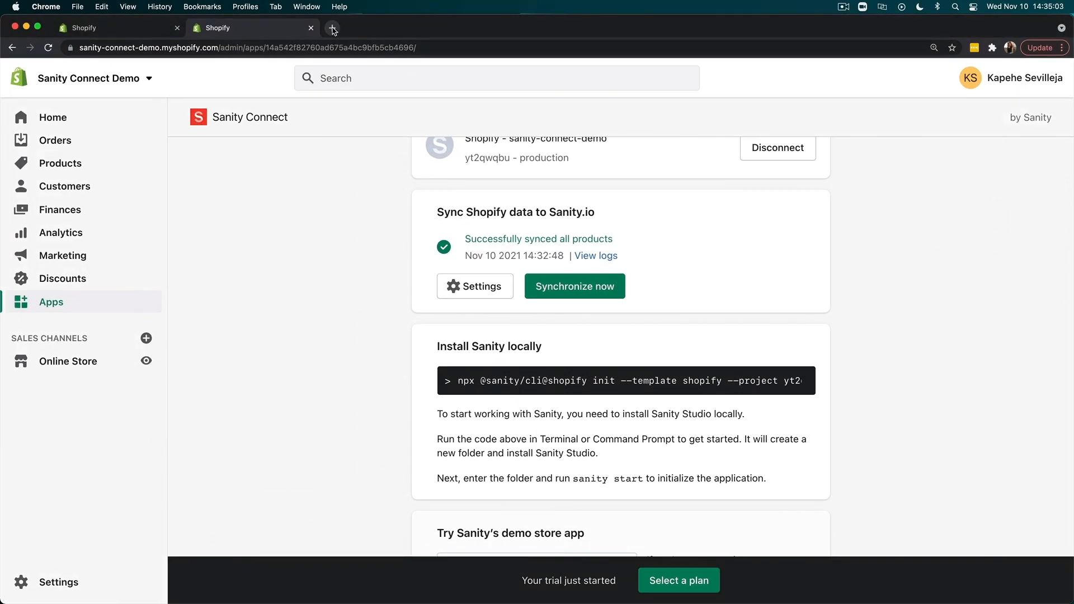
left_click(332, 28)
type("localhost:3333")
key("Return")
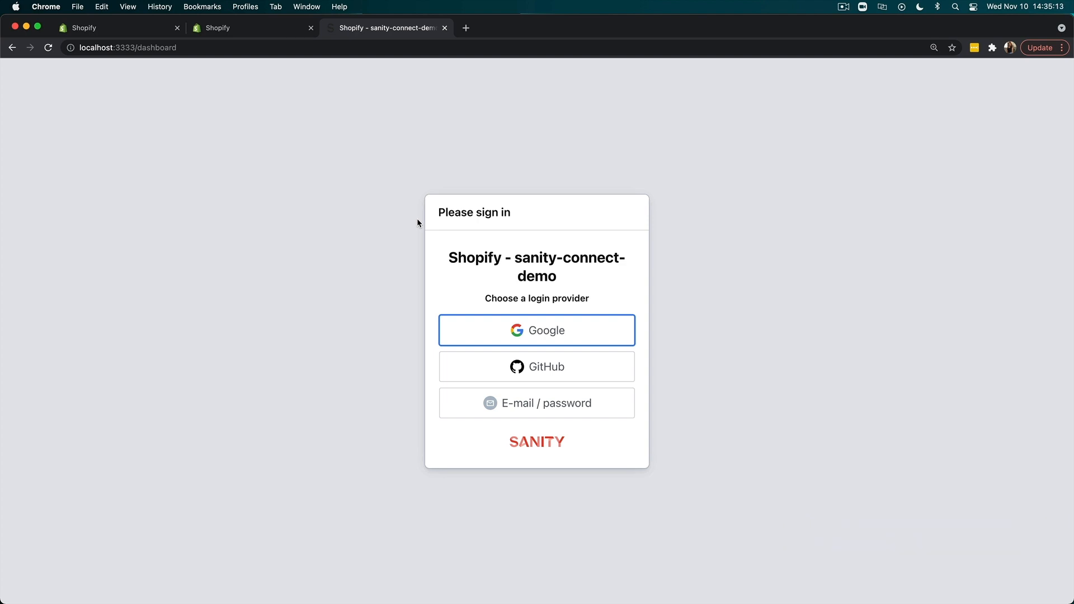
left_click(515, 330)
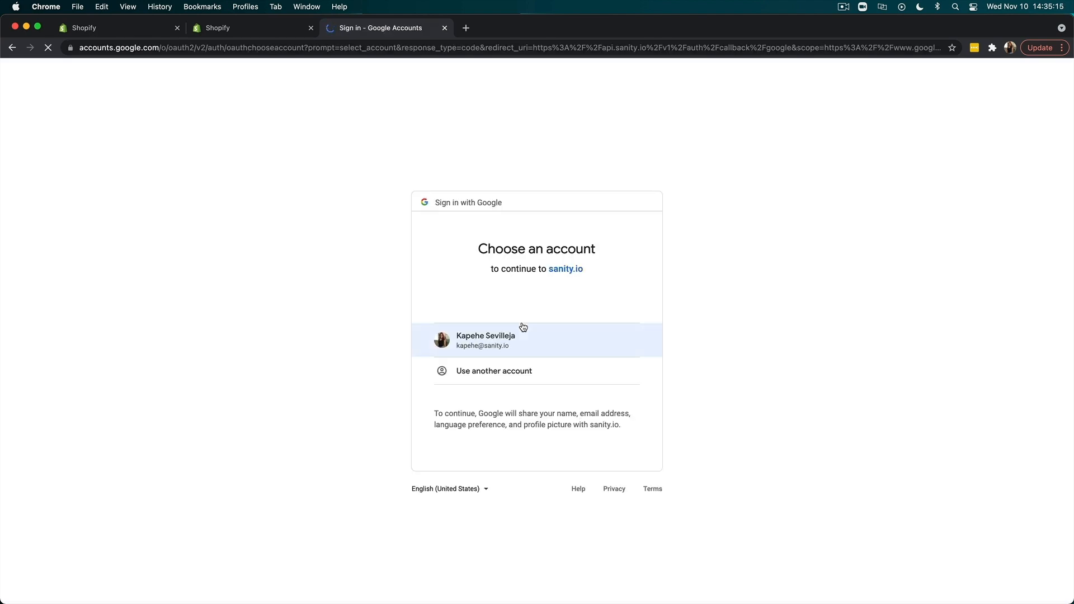
left_click(512, 335)
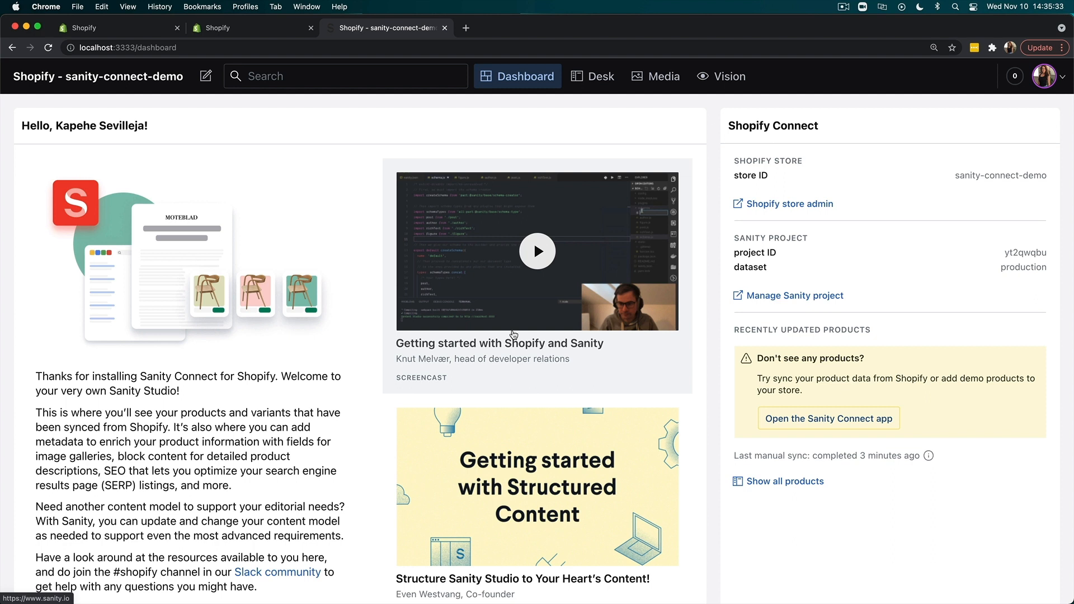
- Examine the store ID, project ID and dataset shown in the dashboard's Shopify Connect section
left_click_drag(955, 178, 1048, 178)
left_click(992, 252)
left_click_drag(1003, 252, 1038, 268)
left_click(1000, 265)
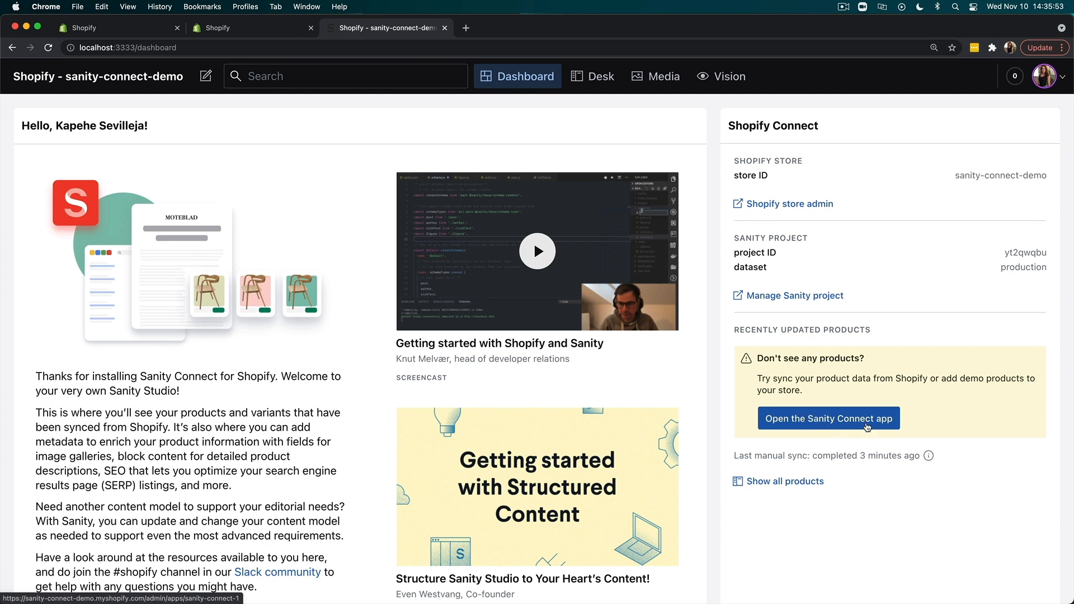
- Open the Sanity Connect app from the Studio dashboard and look over its page
left_click(867, 427)
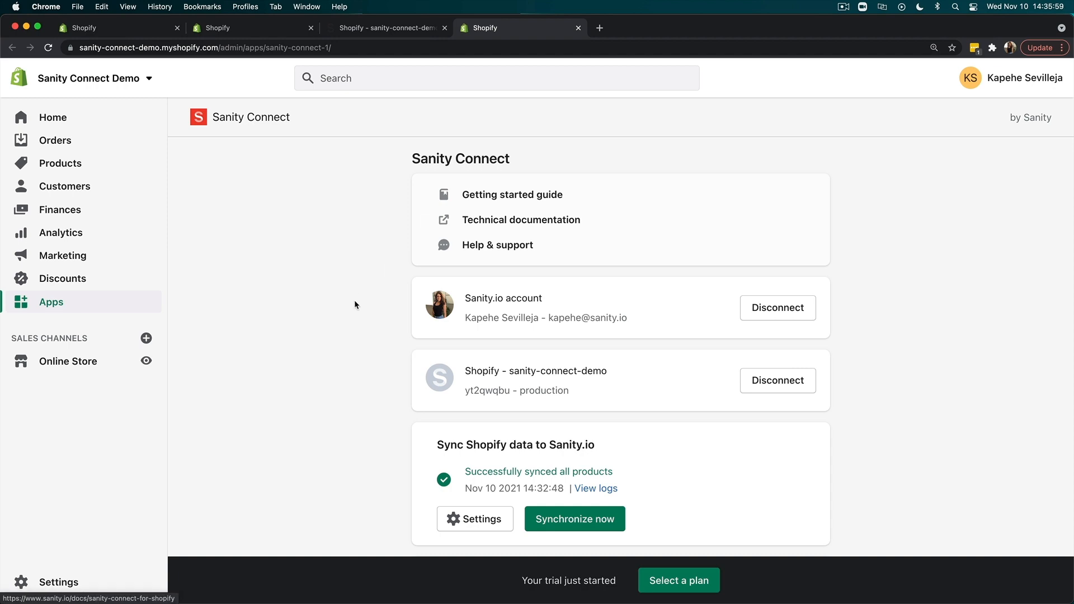
scroll(354, 300, "down", 10)
scroll(355, 300, "up", 10)
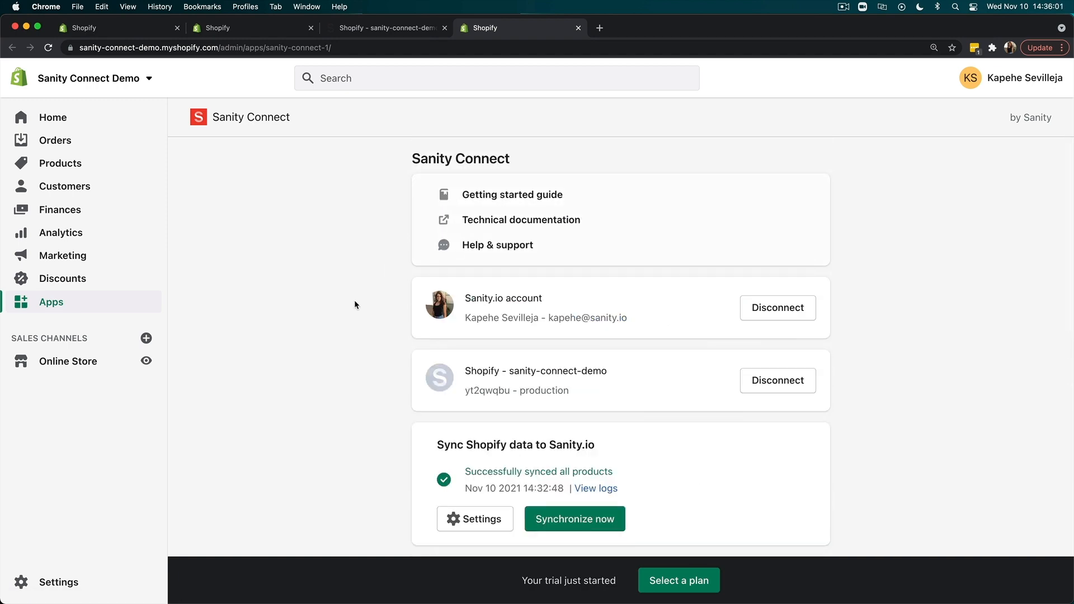
- Create a new Shopify product titled "Sanity t-shirt" and add the black t-shirt image to its media
left_click(61, 165)
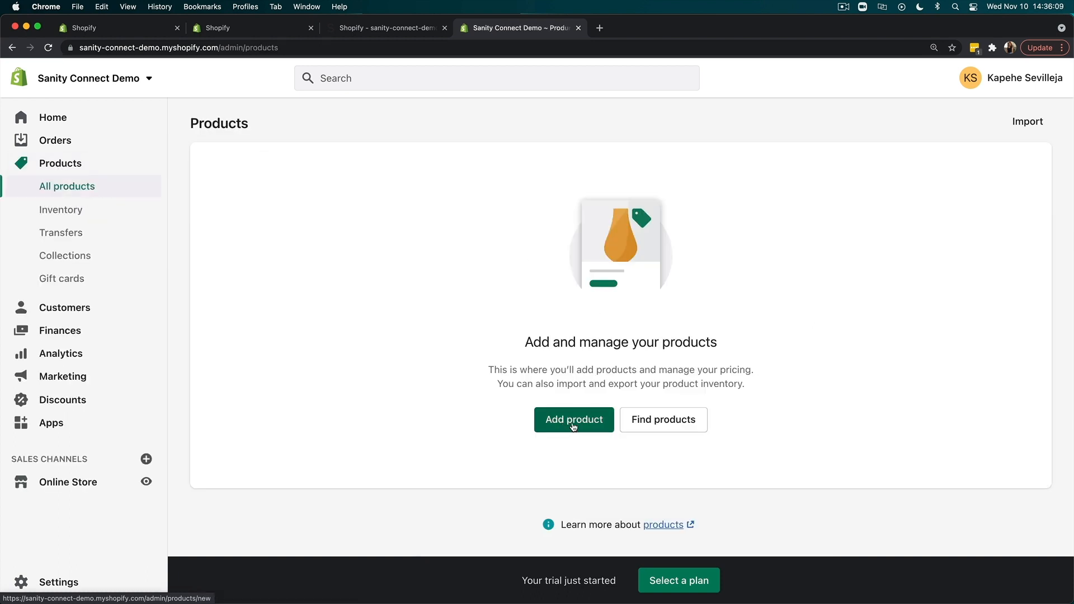
left_click(573, 427)
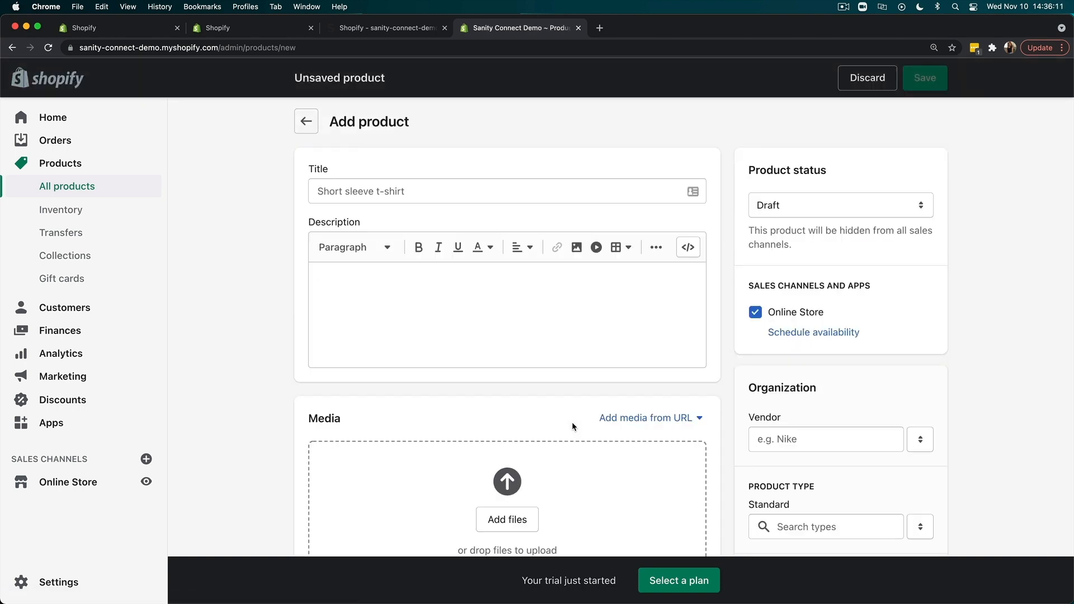
left_click(440, 195)
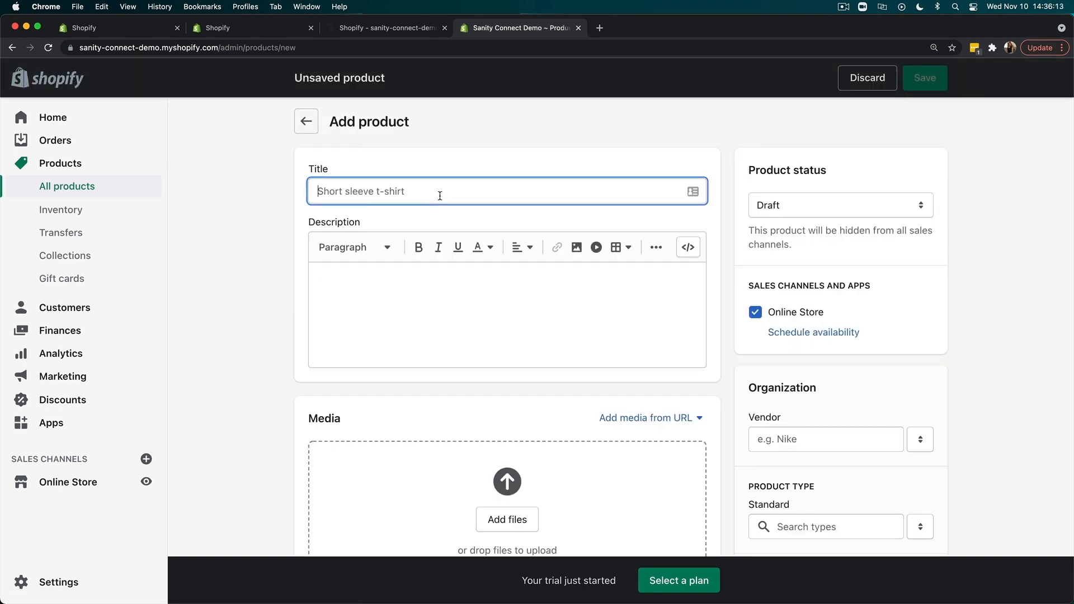
type("Sanity t-shirt")
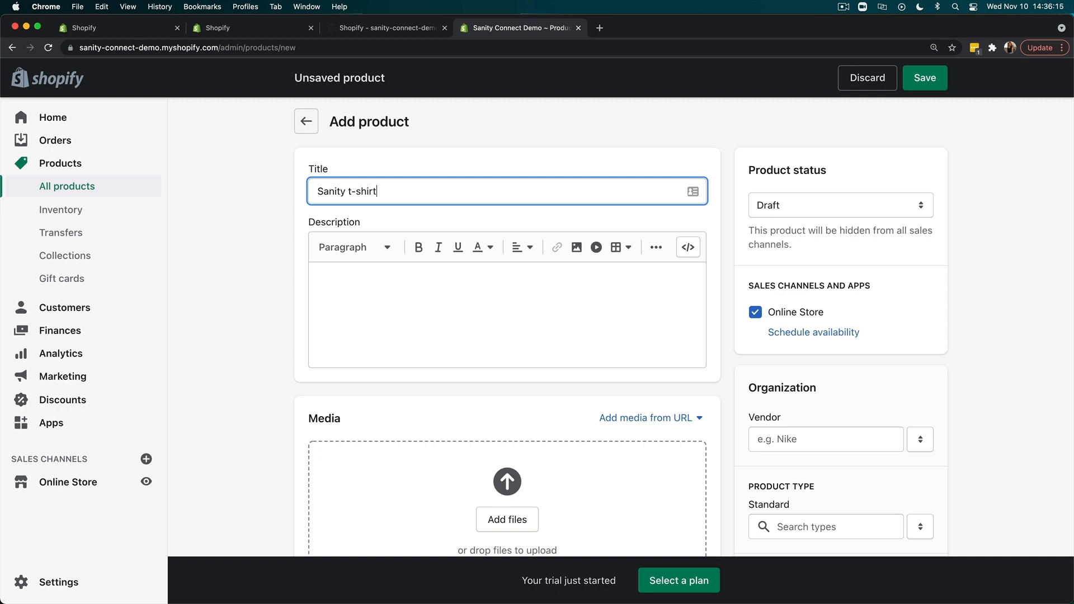
scroll(243, 307, "down", 5)
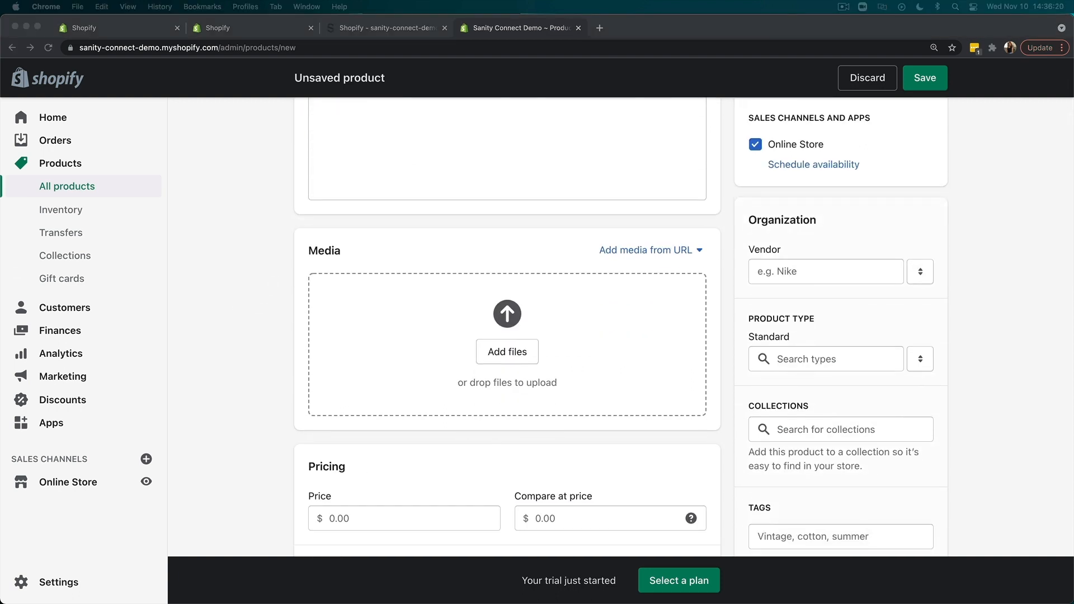
left_click_drag(3, 319, 333, 350)
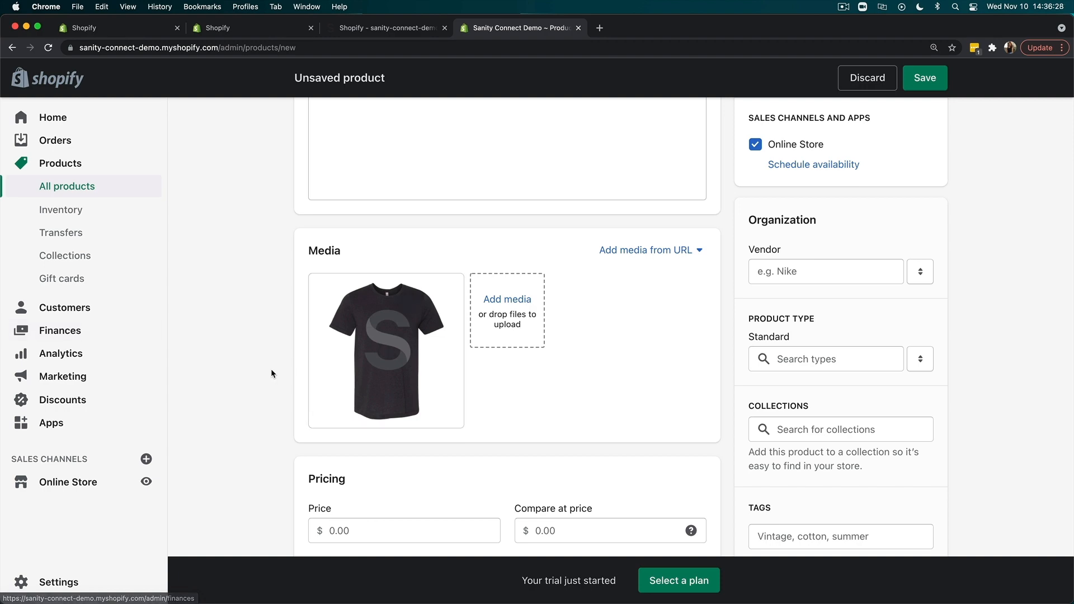
- Expand the product's website SEO fields and review the page title, description and URL handle
scroll(270, 369, "down", 5)
scroll(271, 369, "down", 15)
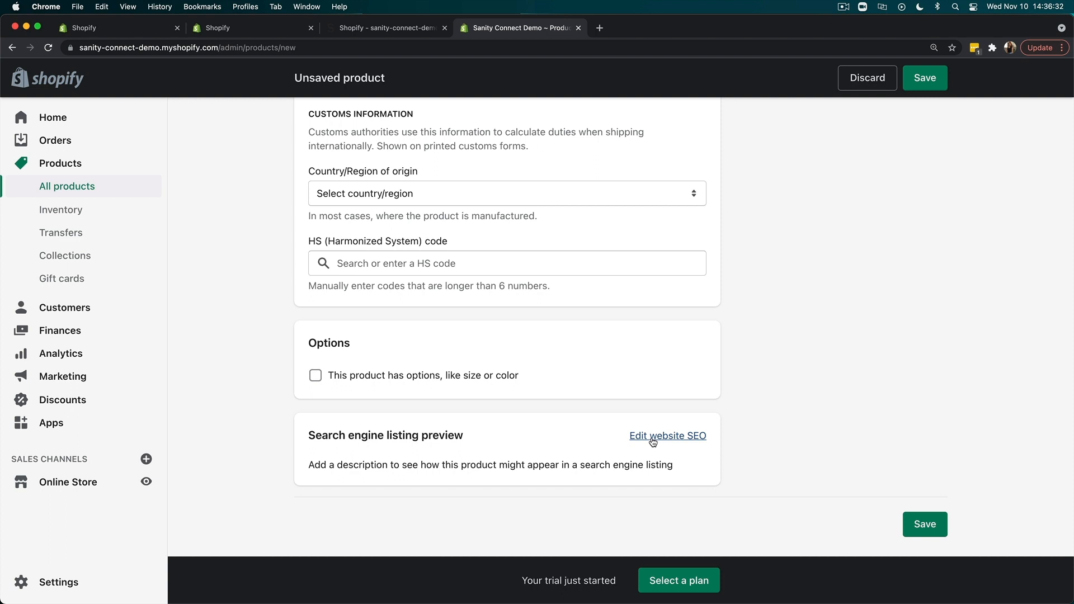
left_click(653, 442)
scroll(651, 438, "down", 5)
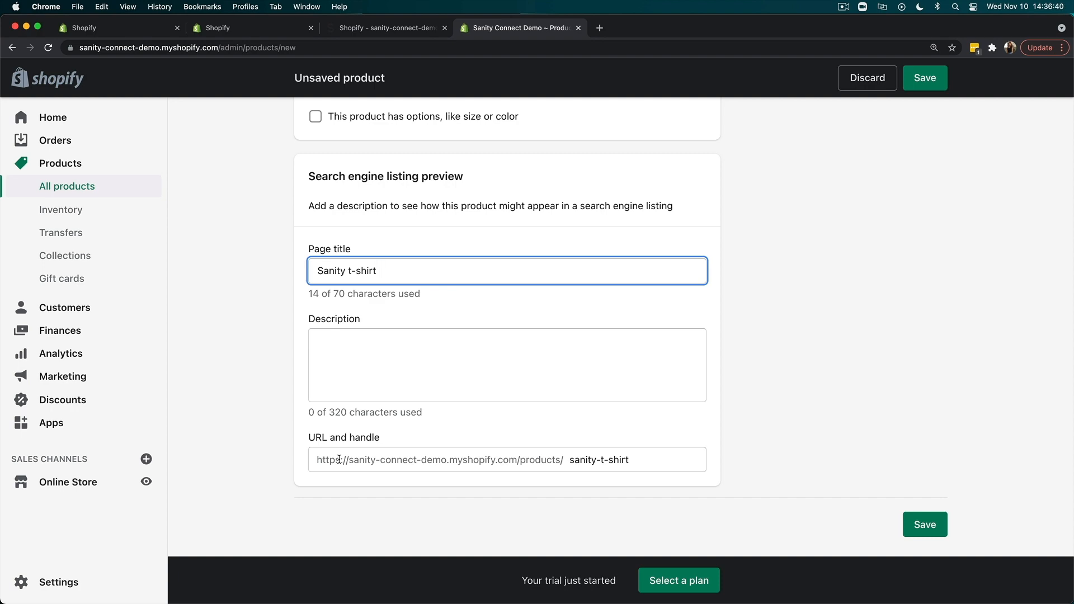
- Look over the Sanity t-shirt product form once more and save the product
scroll(212, 315, "up", 15)
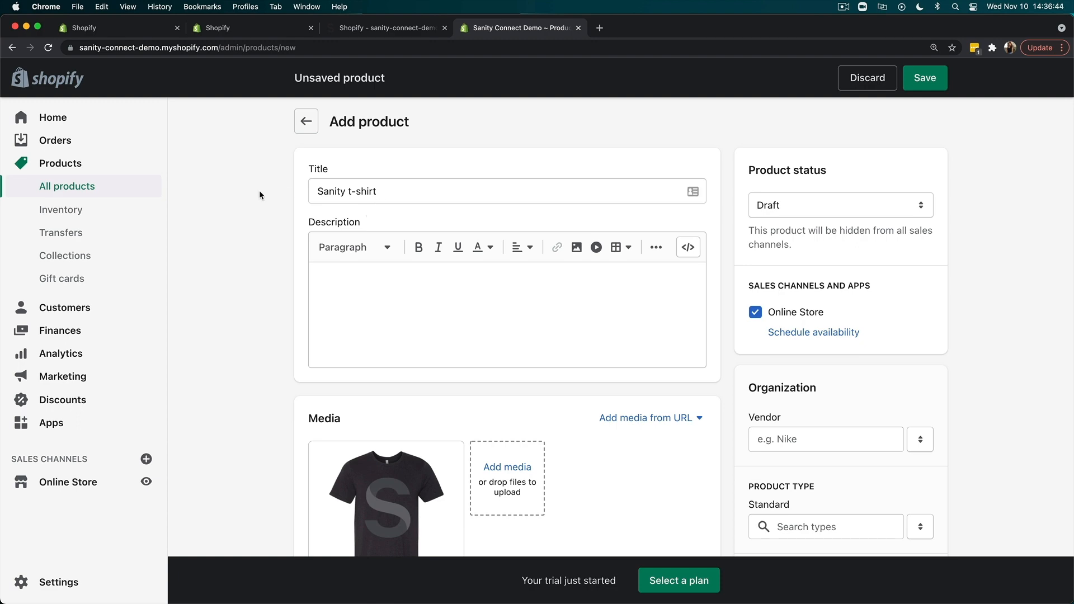
scroll(267, 408, "down", 1)
scroll(266, 411, "down", 5)
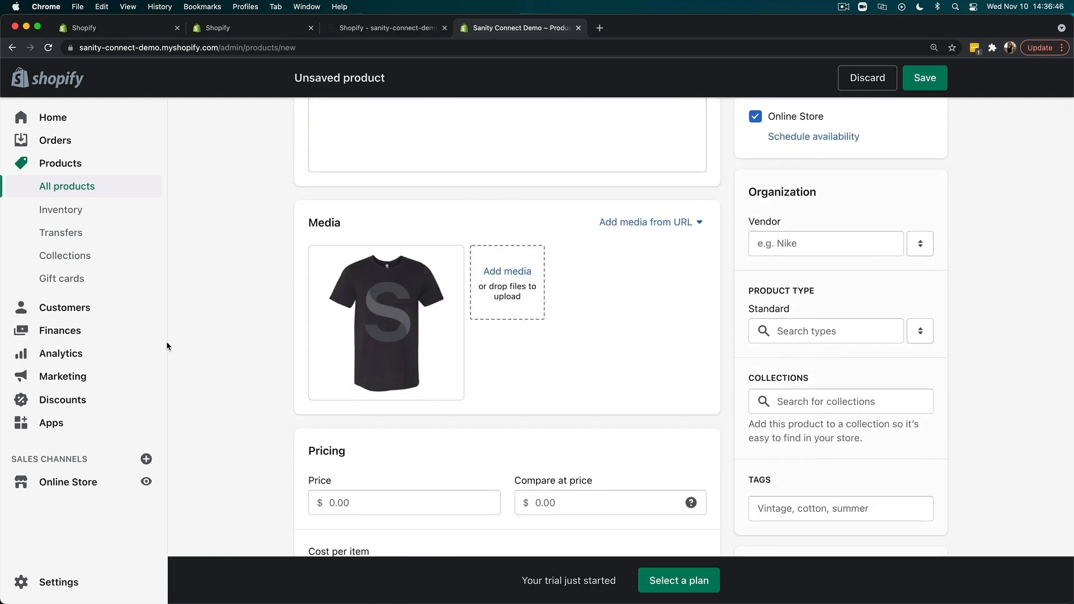
scroll(207, 374, "down", 20)
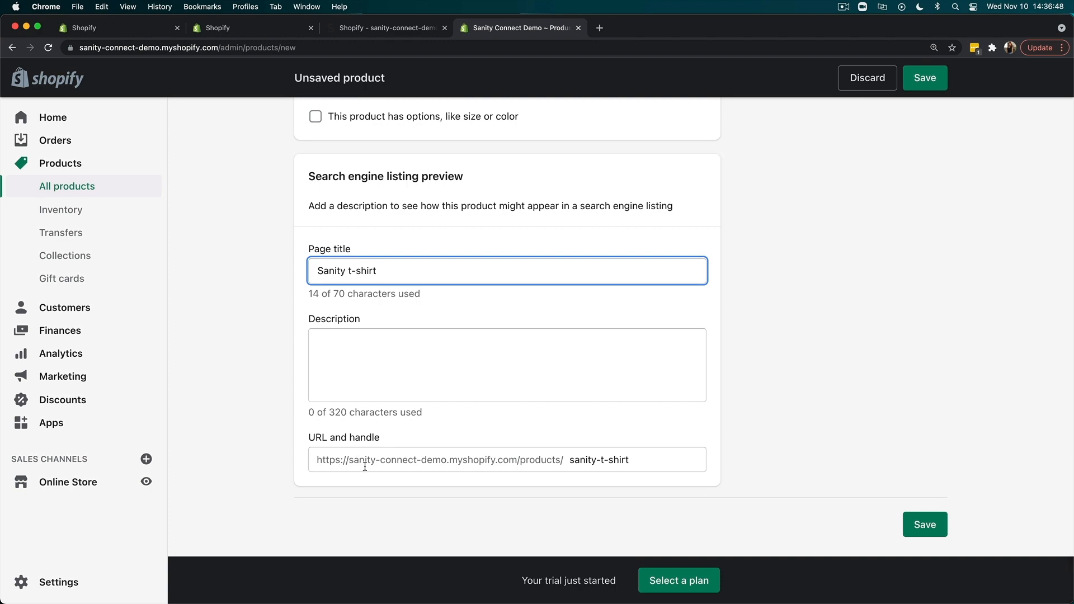
scroll(276, 372, "up", 20)
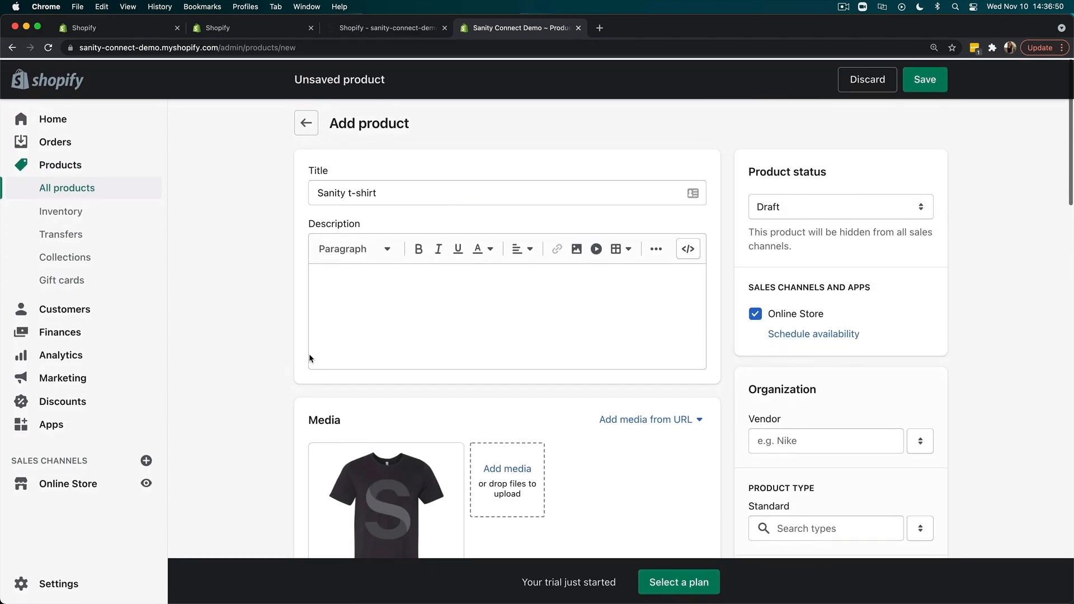
left_click(925, 77)
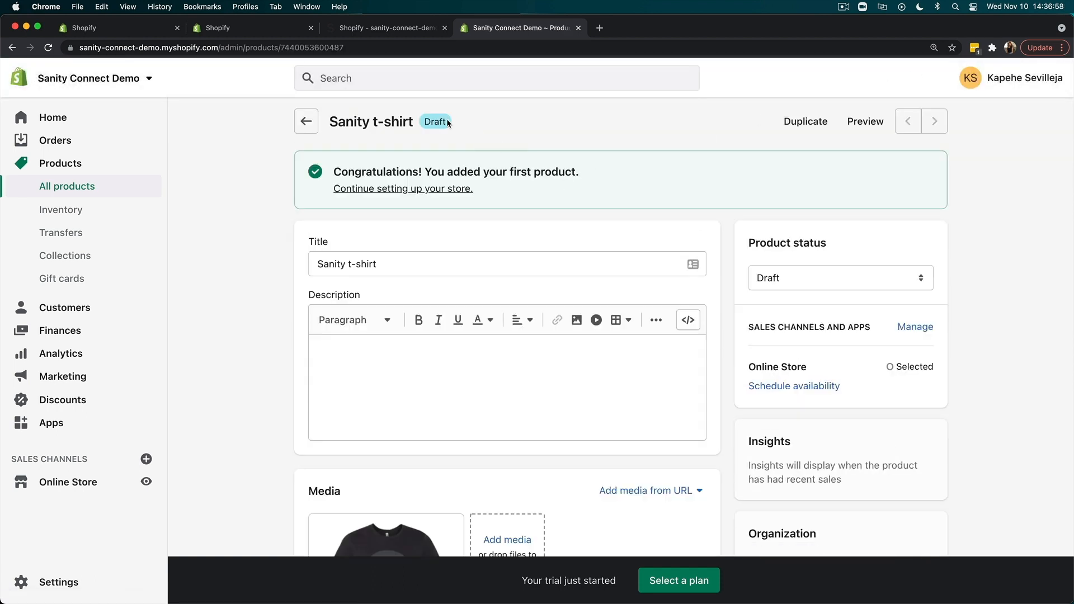
- Detach the Studio tab into its own window beside the Shopify product window, and check the dashboard's recently updated products
left_click_drag(405, 31, 137, 56)
left_click_drag(17, 180, 536, 115)
left_click_drag(760, 60, 768, 26)
left_click(516, 29)
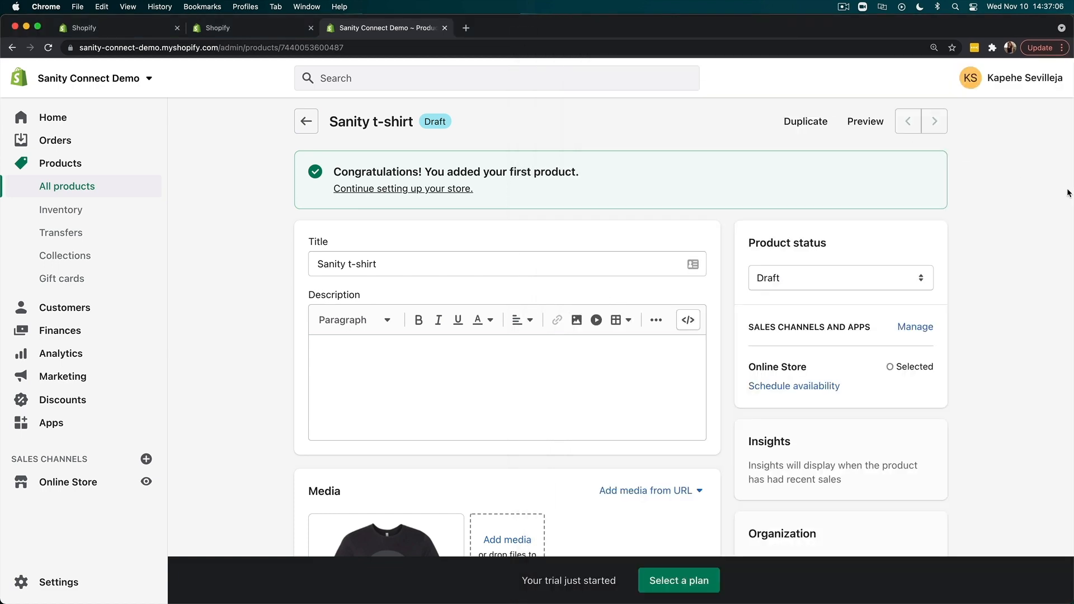
left_click_drag(1071, 193, 539, 226)
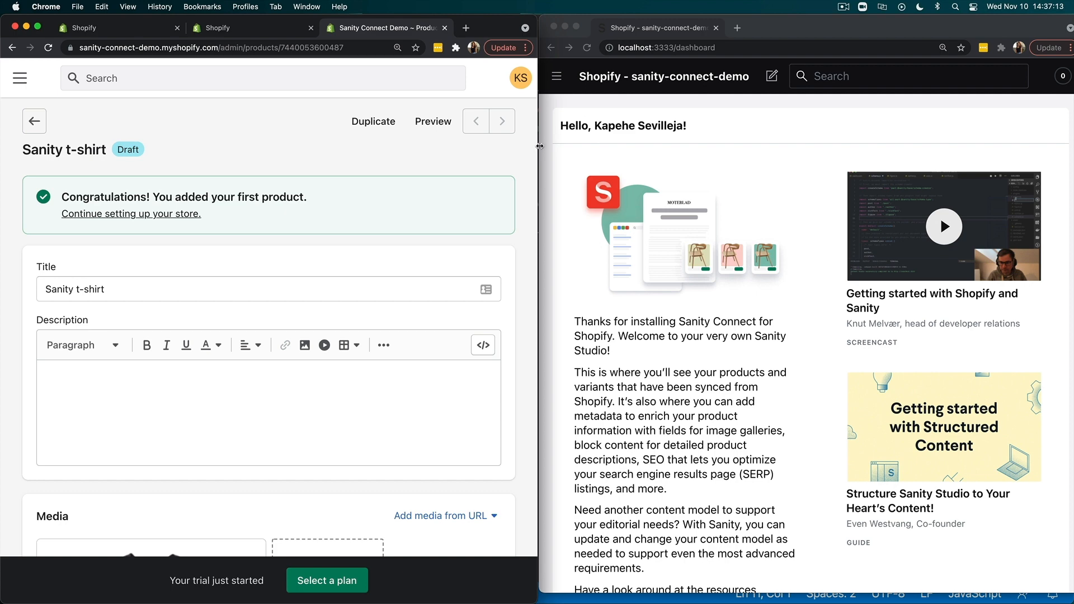
left_click_drag(537, 146, 217, 144)
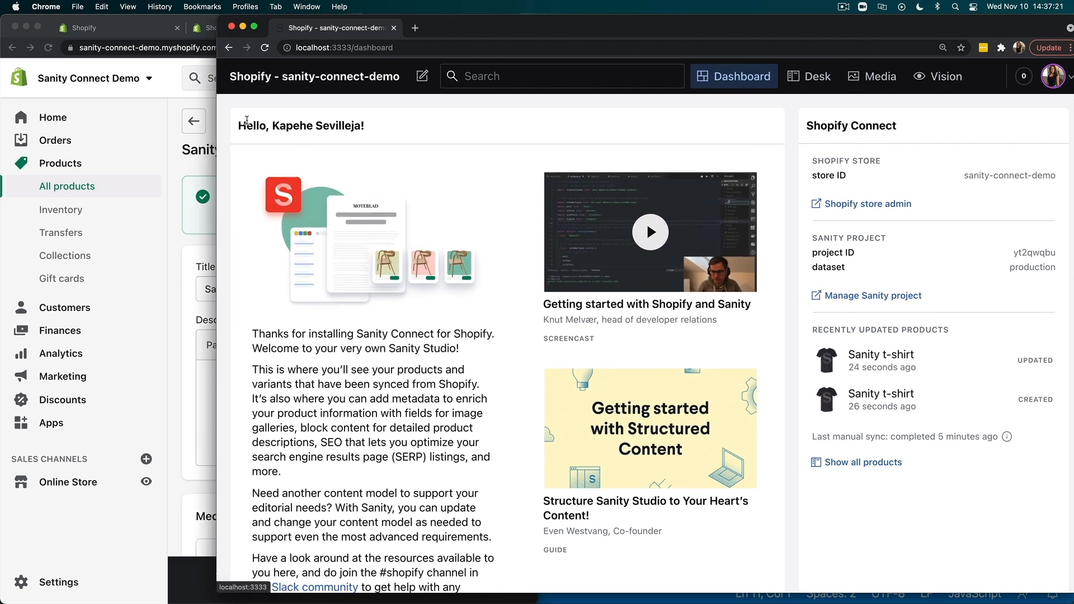
left_click_drag(217, 134, 540, 126)
- Open the details of the Sanity t-shirt product in the Studio's Desk
left_click(553, 85)
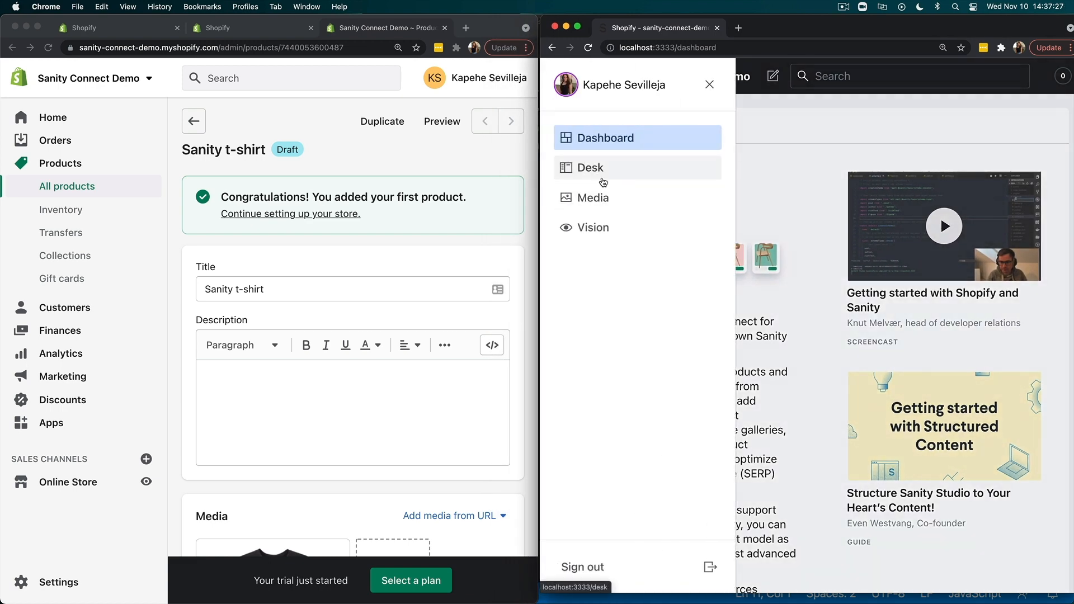
left_click(602, 176)
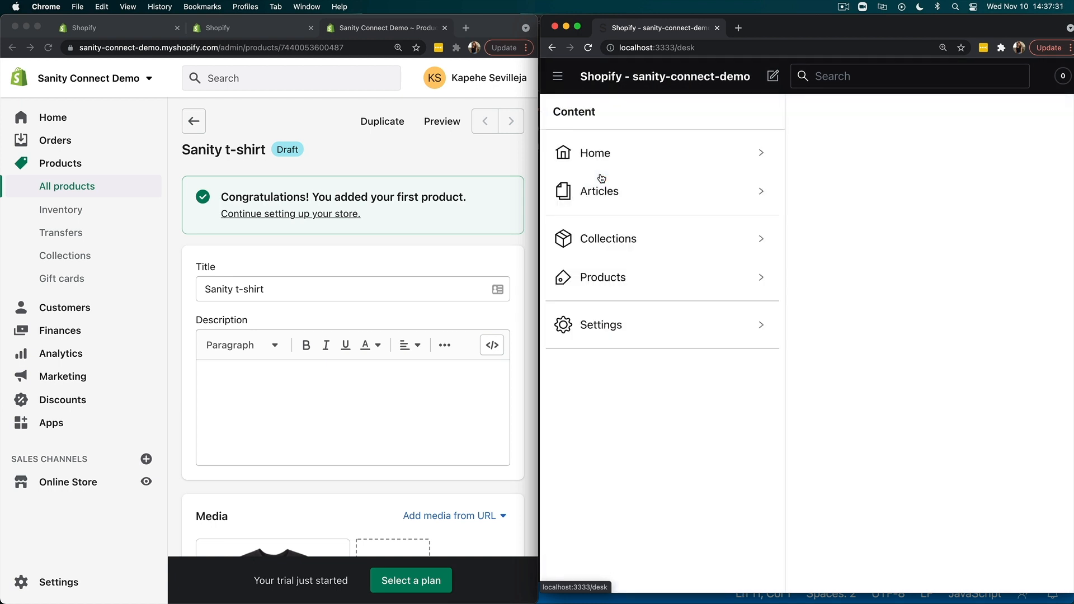
left_click(620, 274)
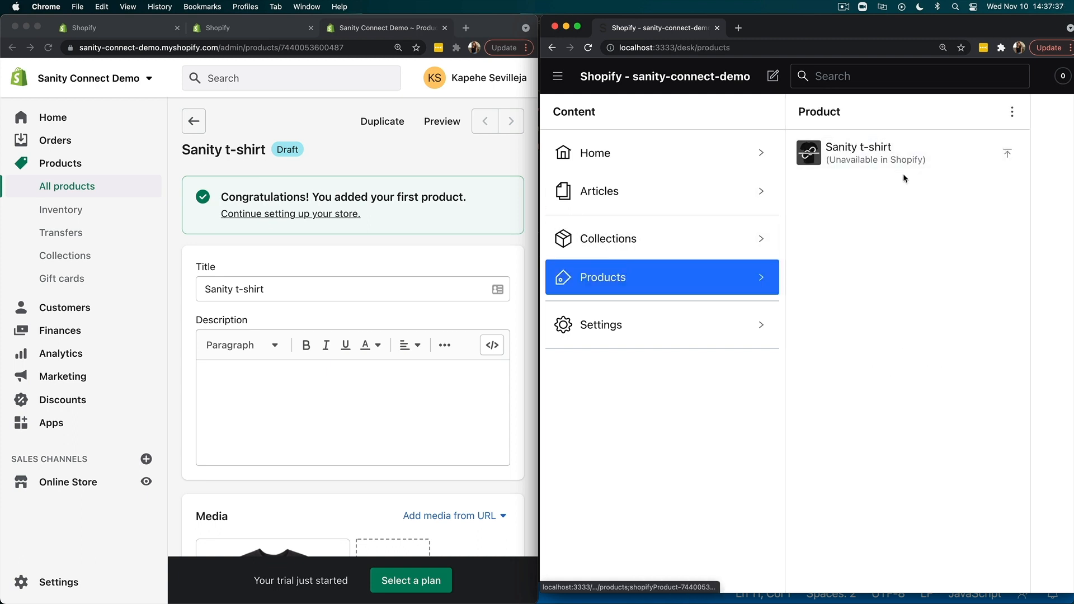
left_click(890, 163)
left_click(890, 165)
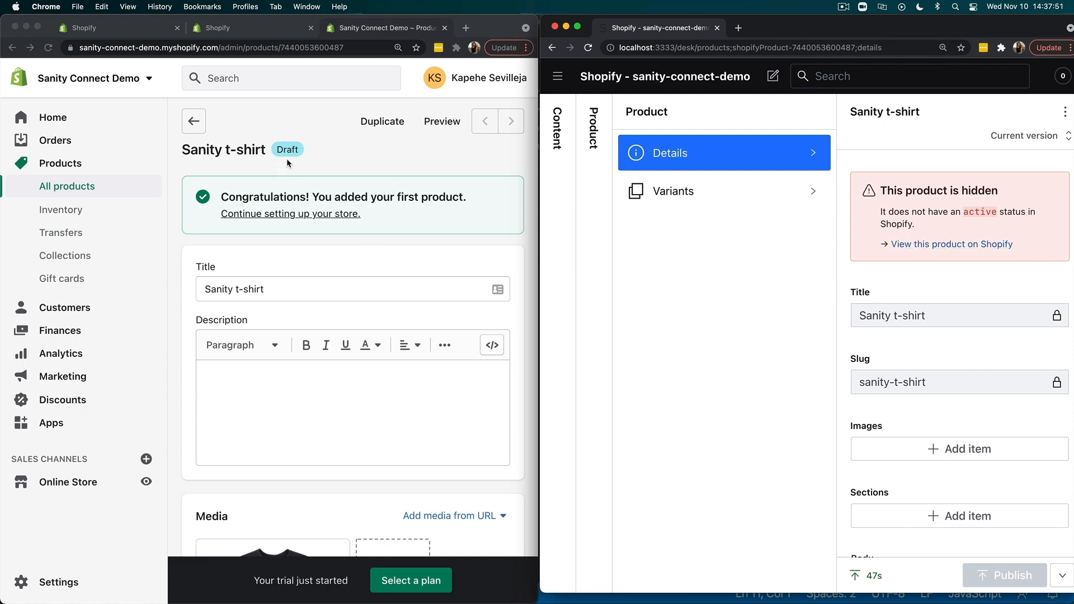
- Set the Sanity t-shirt's product status to Active in Shopify, save it, and expand the Studio's product list
scroll(298, 341, "down", 15)
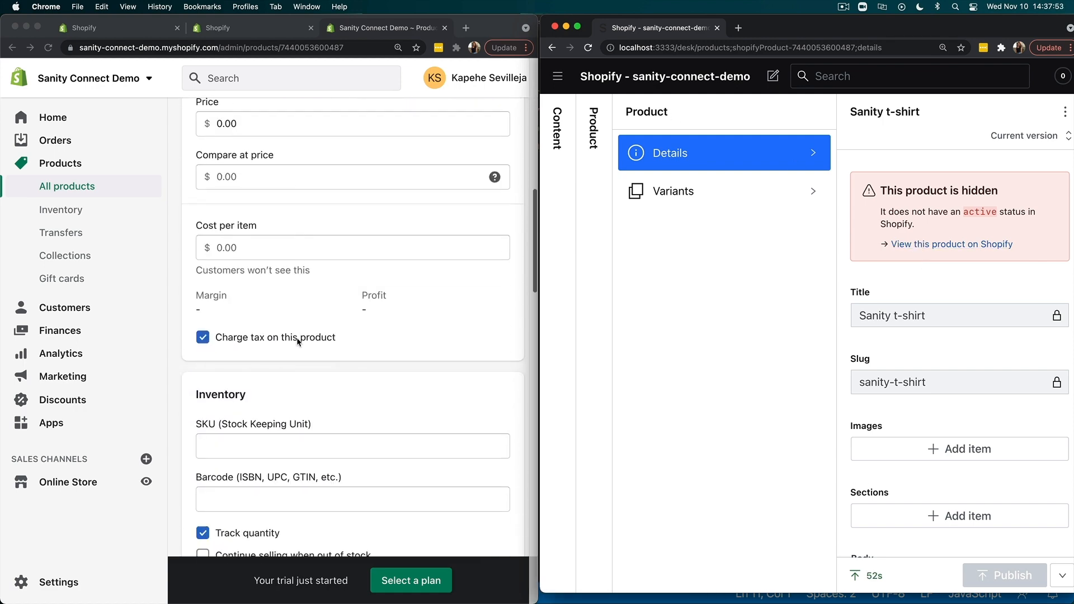
scroll(296, 343, "down", 20)
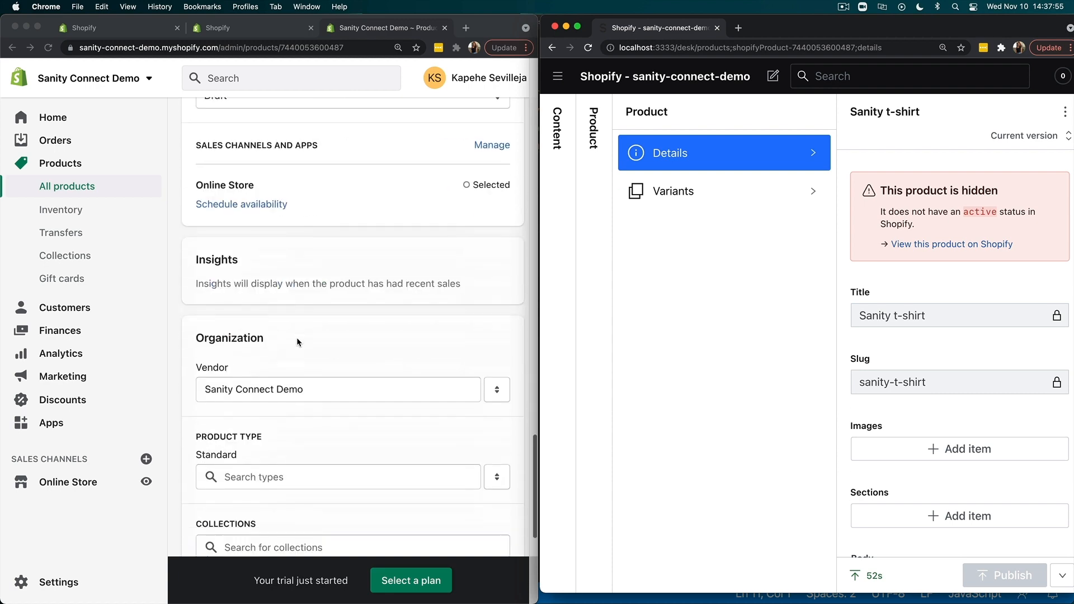
scroll(297, 342, "up", 8)
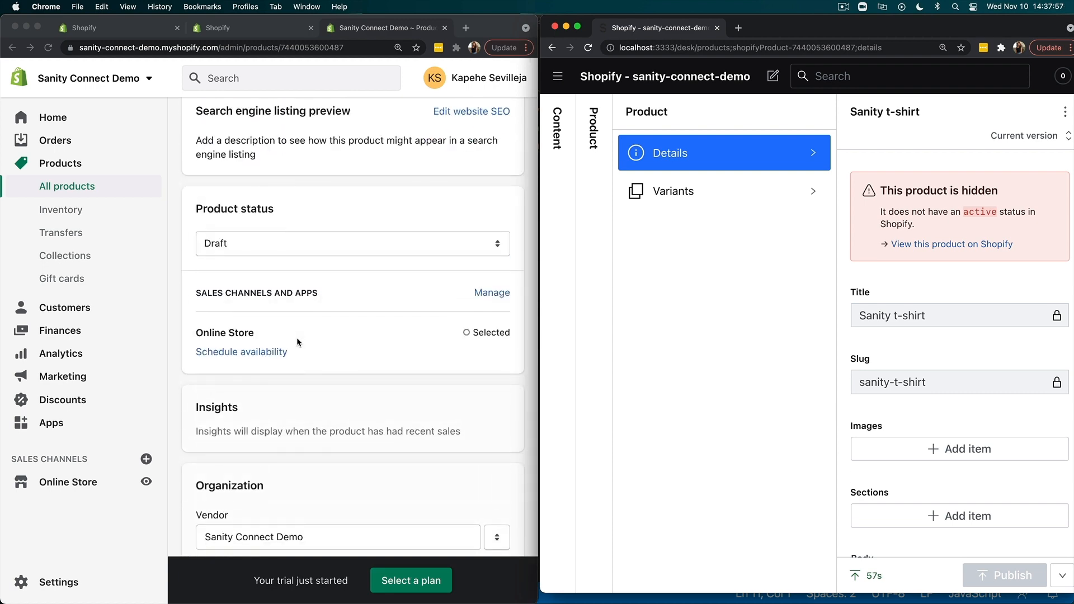
left_click(255, 246)
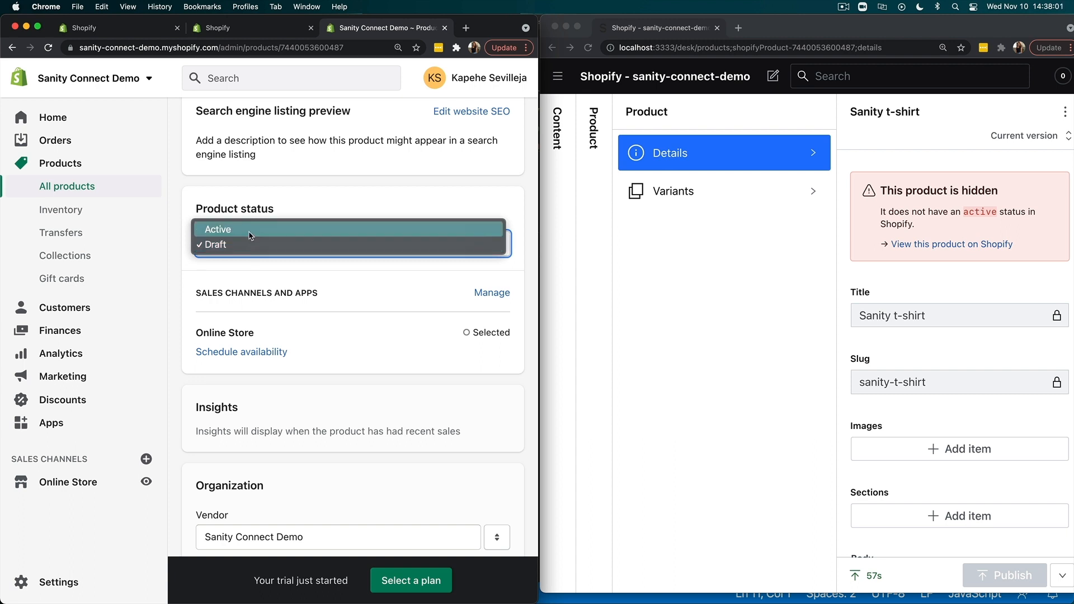
left_click(250, 235)
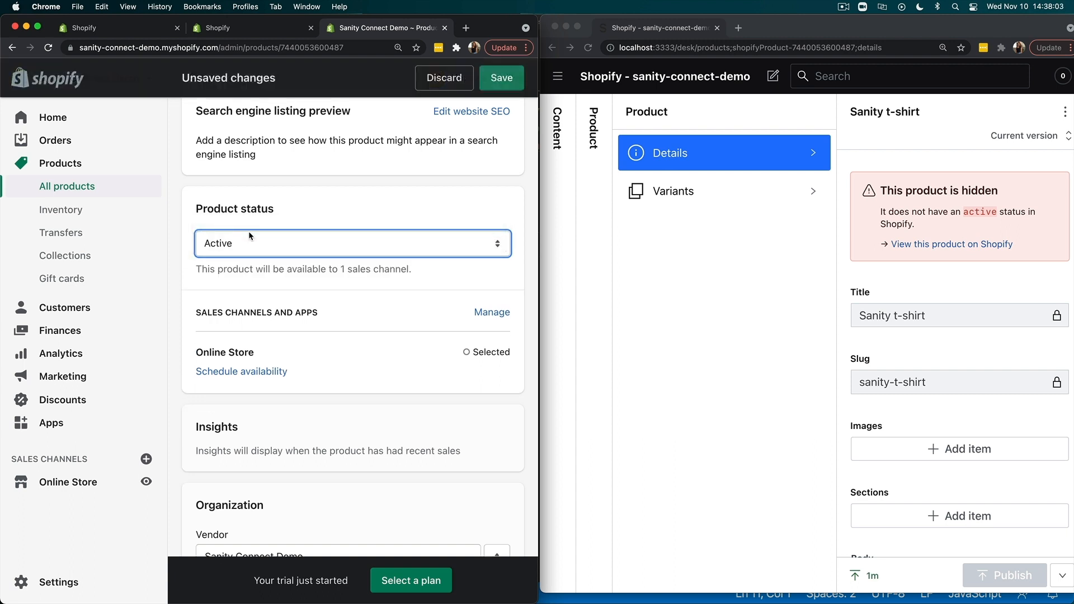
left_click(506, 78)
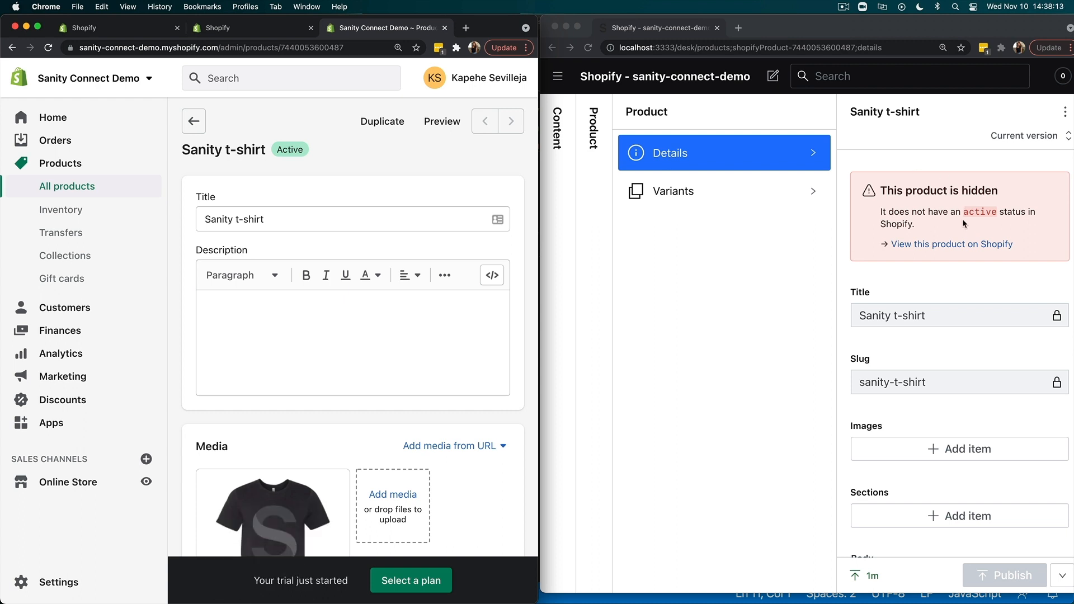
left_click(582, 153)
left_click(596, 138)
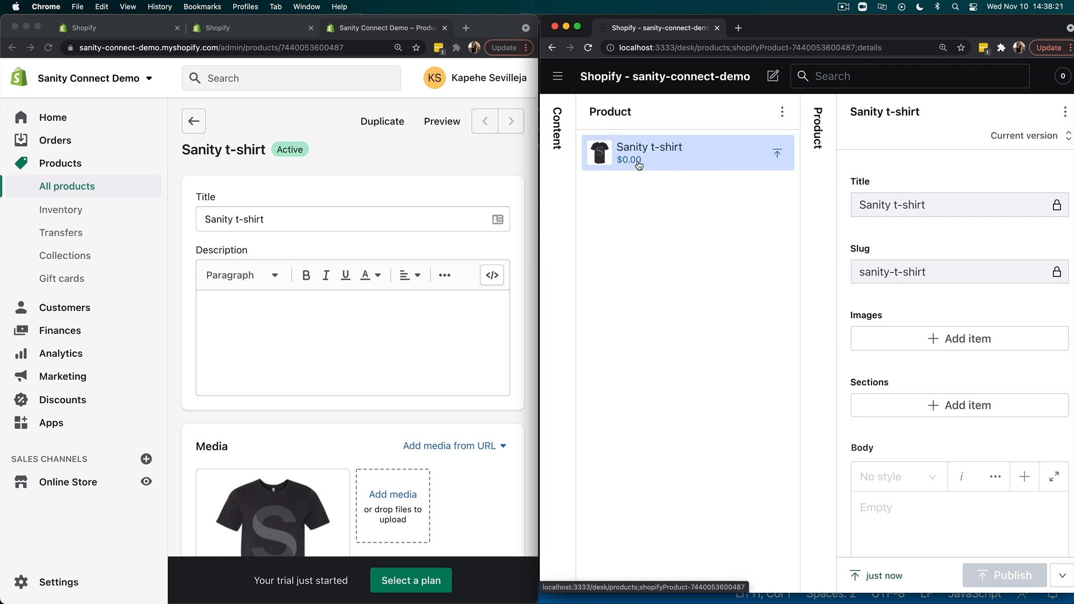
- Set the Sanity t-shirt's price to $25 in Shopify and save the product
scroll(275, 311, "down", 5)
scroll(274, 312, "down", 3)
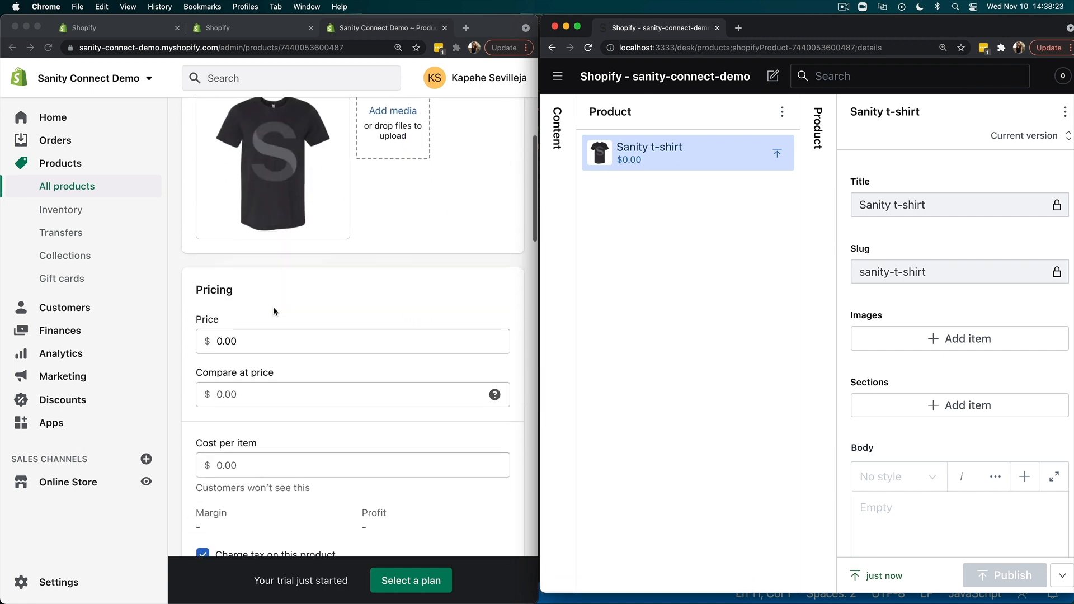
left_click(237, 331)
key("BackSpace")
key("BackSpace")
key("BackSpace")
key("BackSpace")
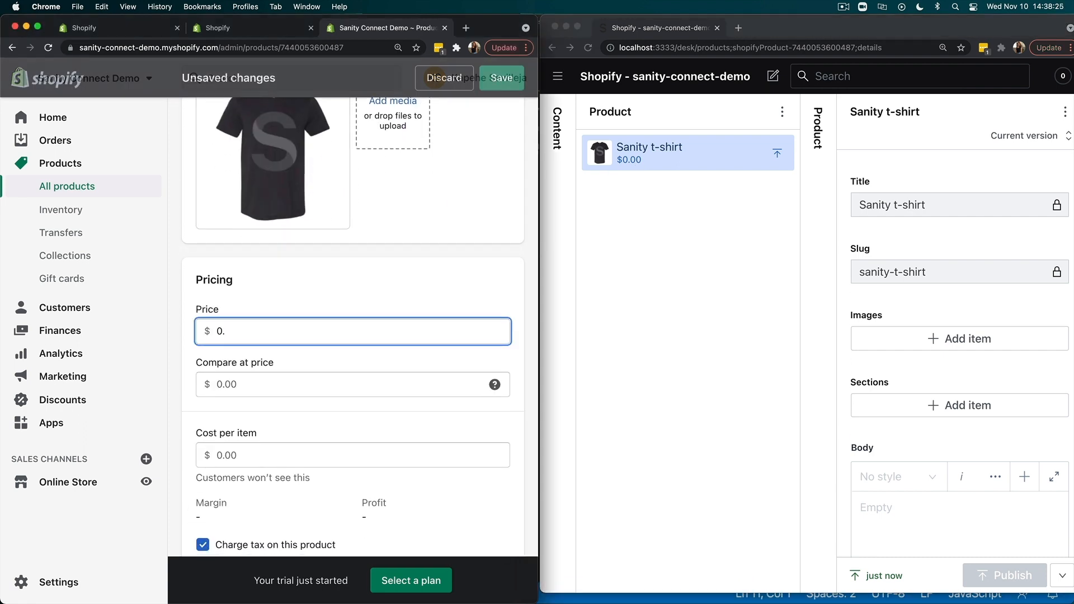
type("25")
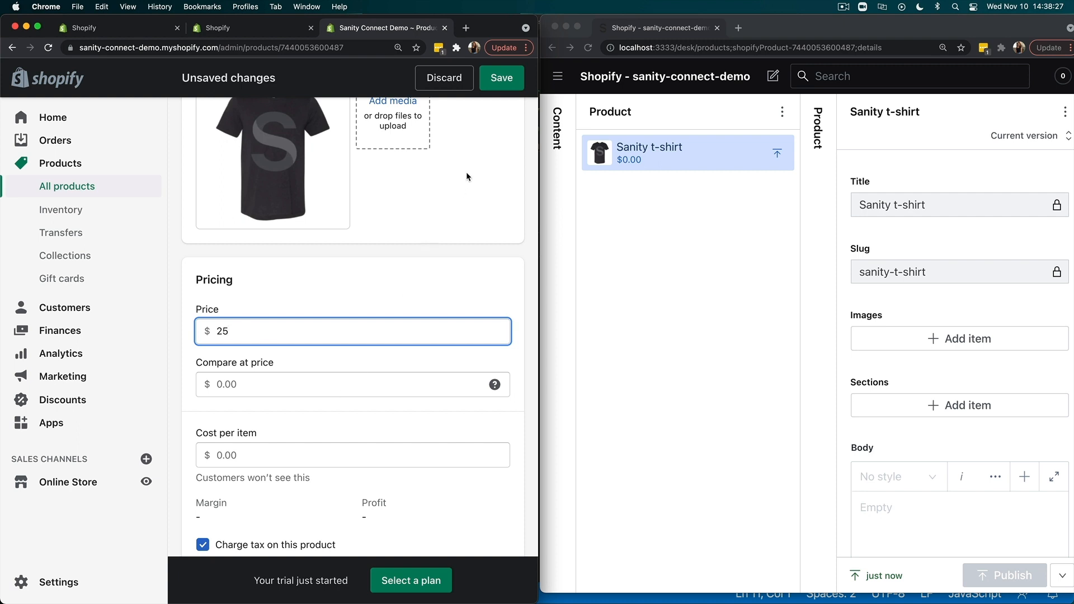
left_click(502, 81)
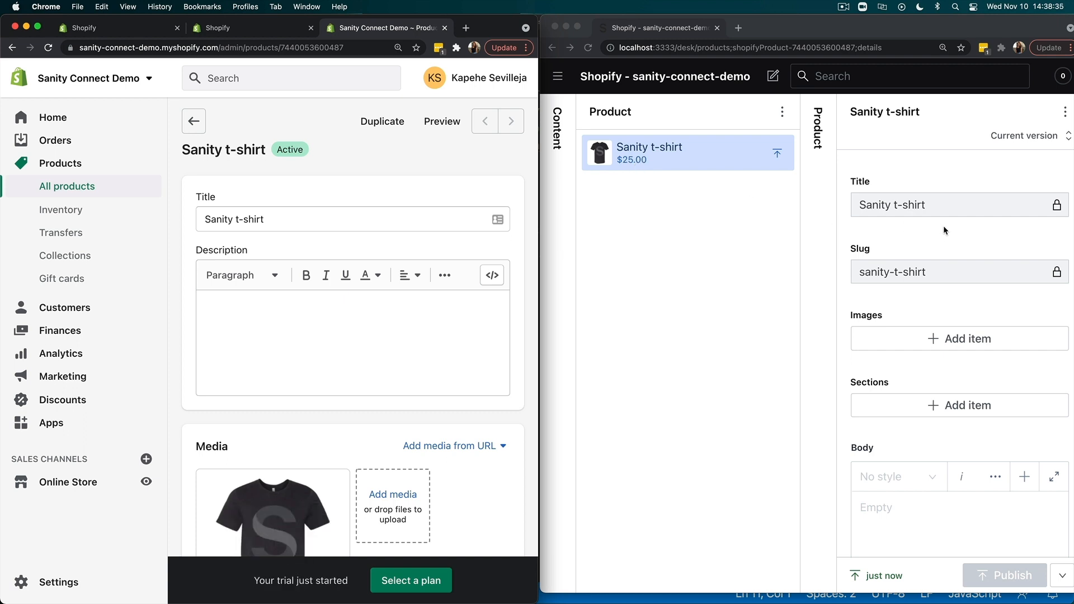
- Check the Studio's locked title and slug fields, then change the Shopify product title to "Sanity t-shirts" and save
left_click(929, 207)
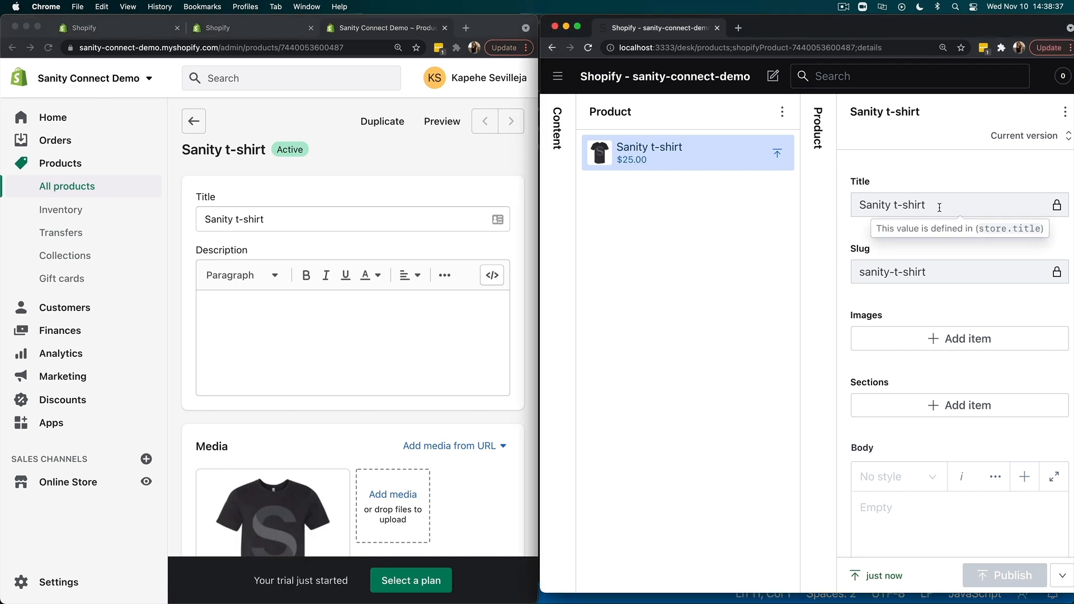
mouse_move(938, 271)
left_click(270, 216)
left_click(270, 216)
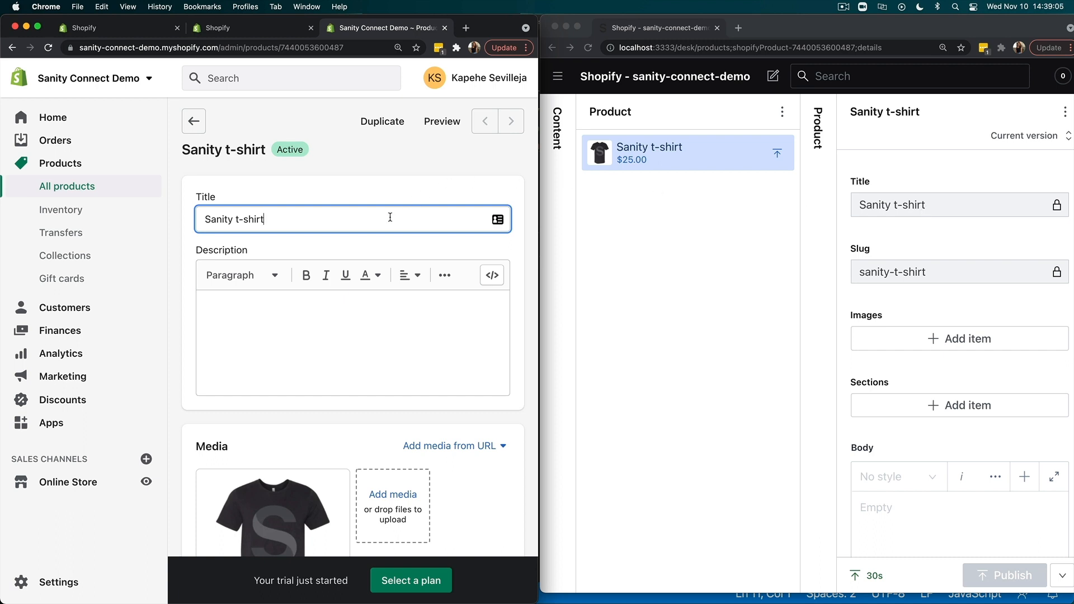
type("s")
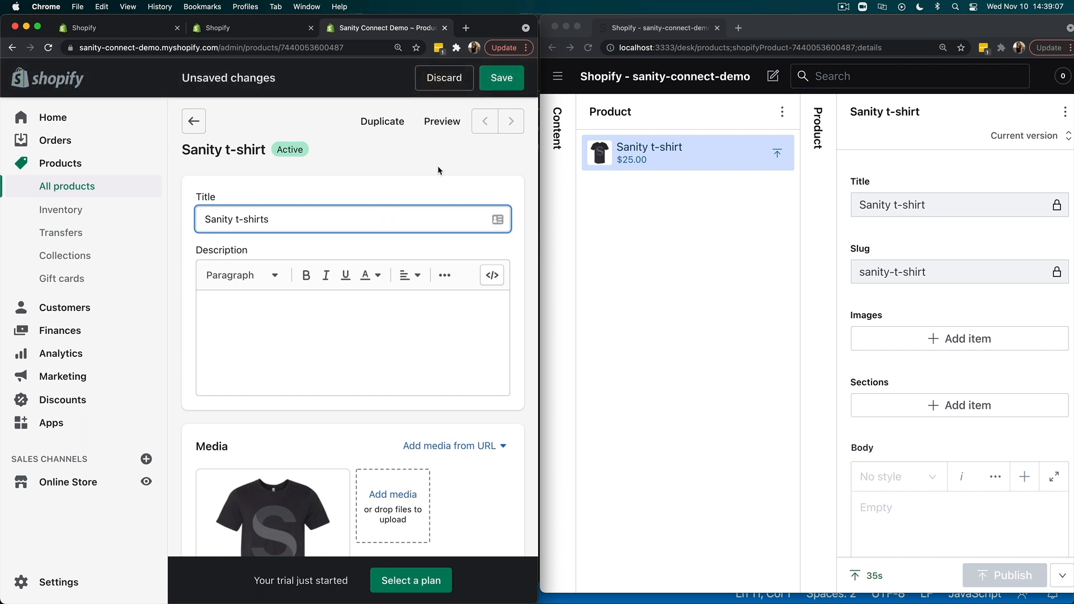
left_click(501, 81)
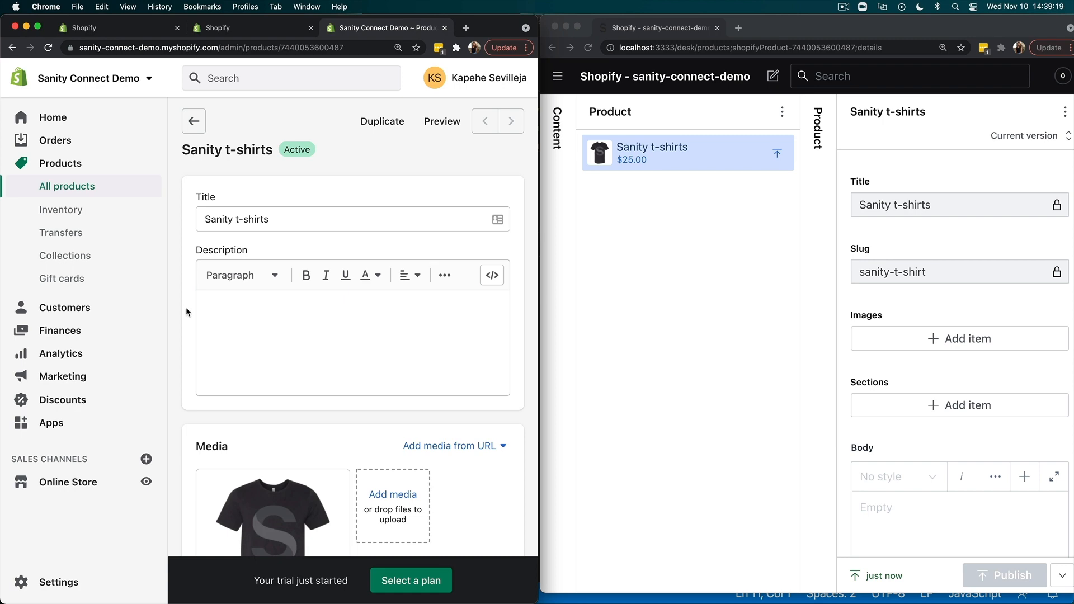
- Change the product's URL handle to sanity-t-shirts in the search engine listing and save the product
scroll(332, 336, "down", 15)
scroll(331, 336, "up", 10)
scroll(331, 335, "up", 6)
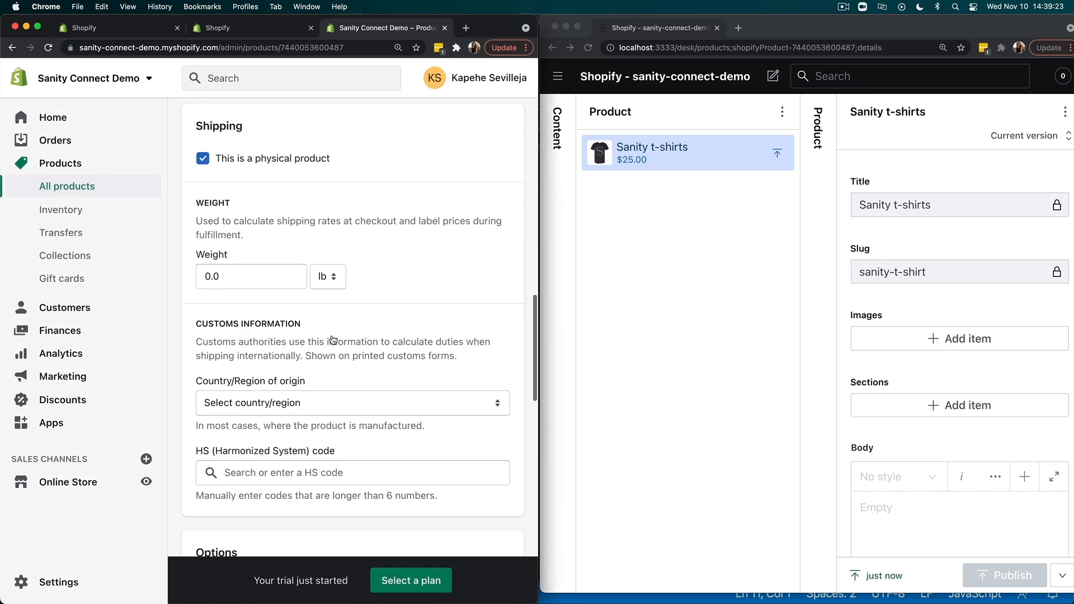
scroll(332, 336, "down", 6)
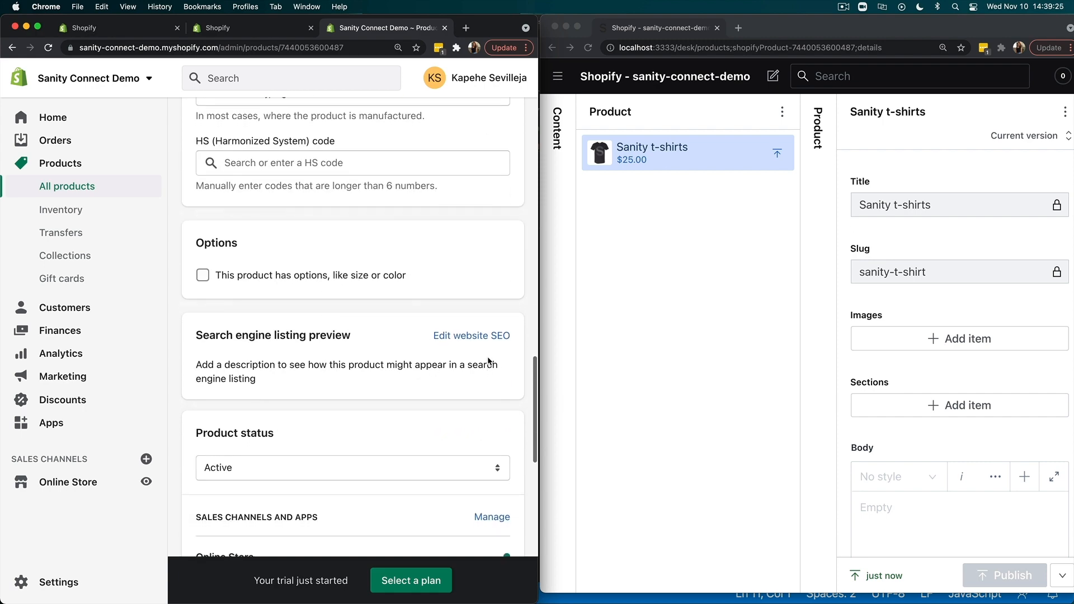
left_click(491, 335)
scroll(423, 393, "down", 5)
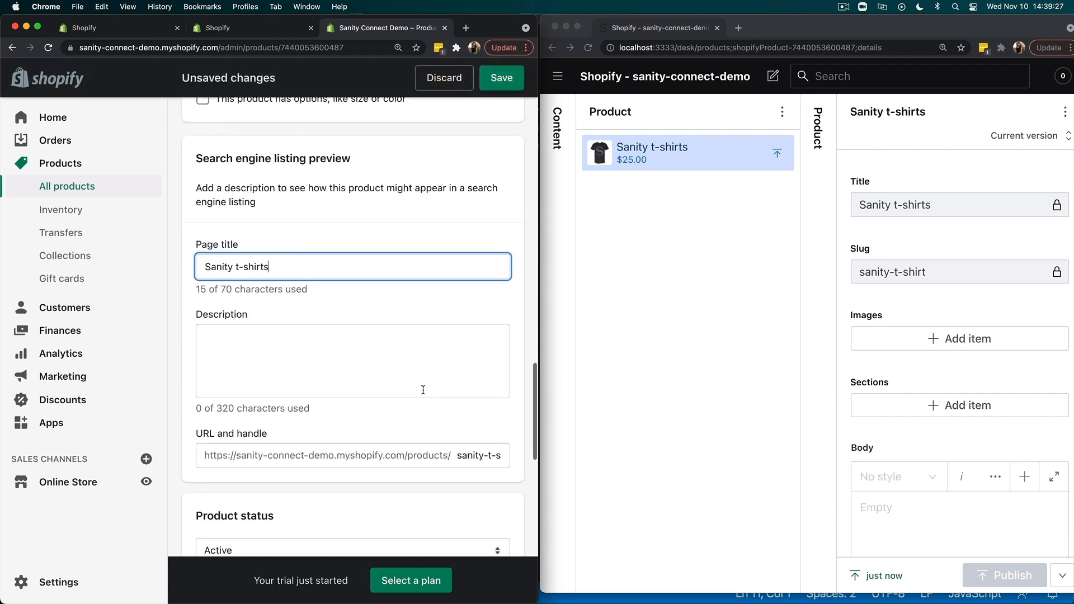
left_click(492, 455)
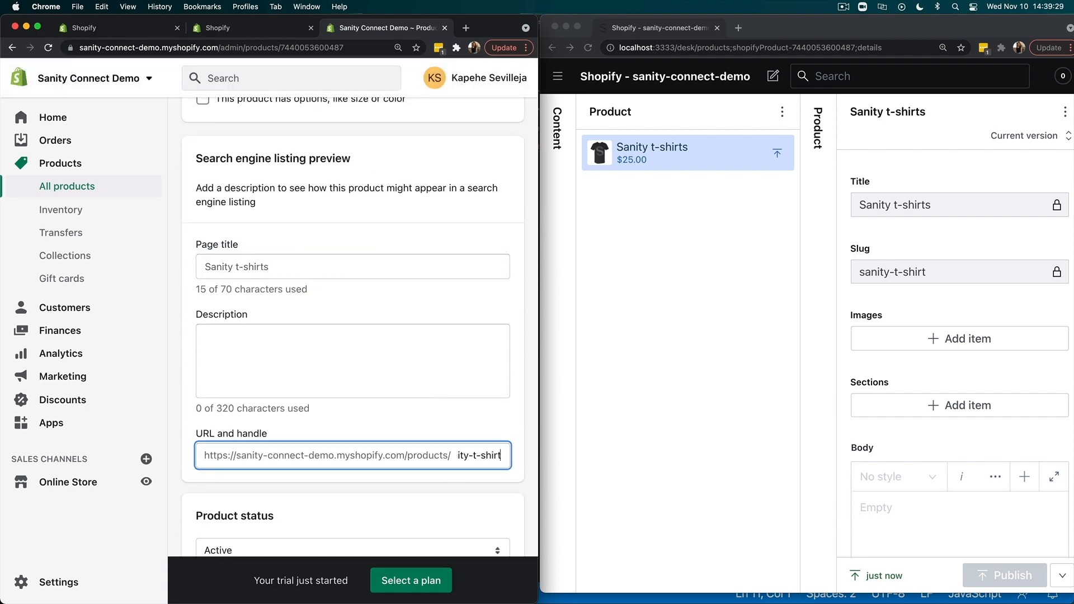
type("s")
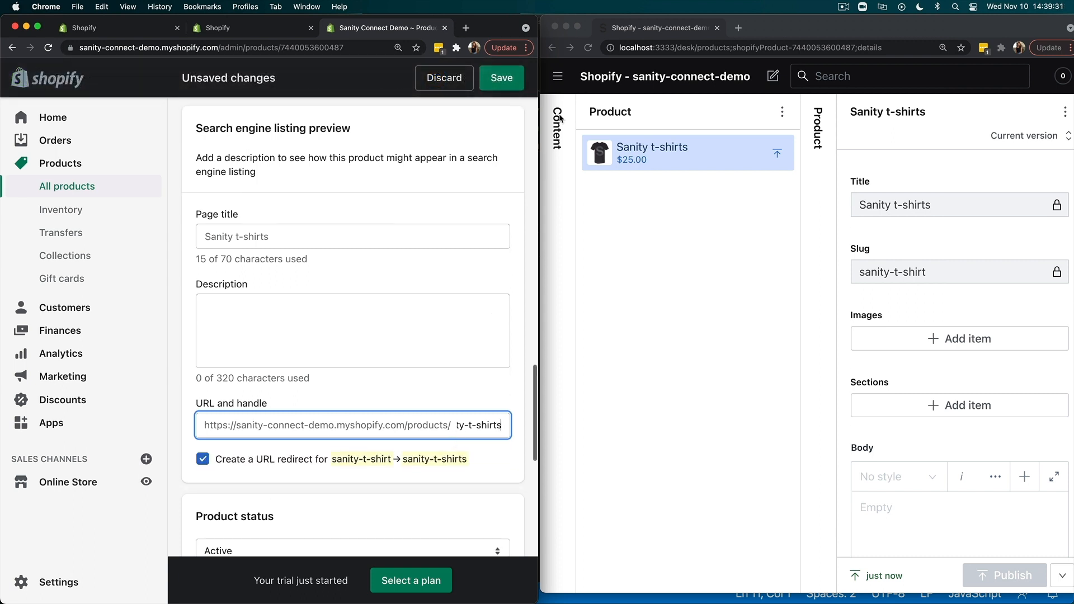
left_click(507, 72)
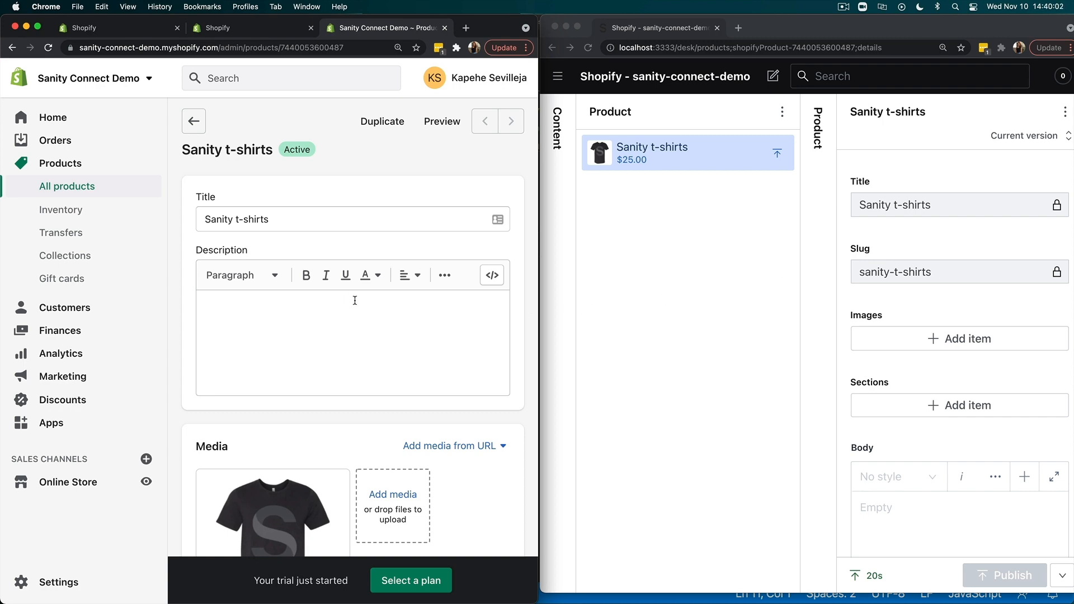
- Enable options for the Shopify product and name the first option "Size"
scroll(355, 300, "down", 8)
scroll(355, 300, "down", 15)
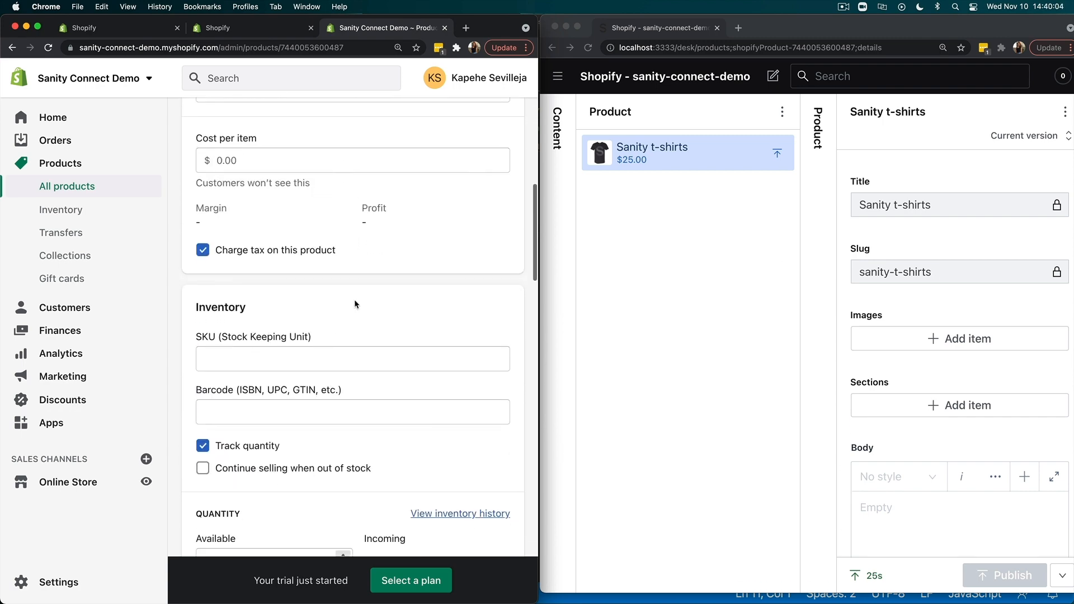
scroll(354, 300, "down", 3)
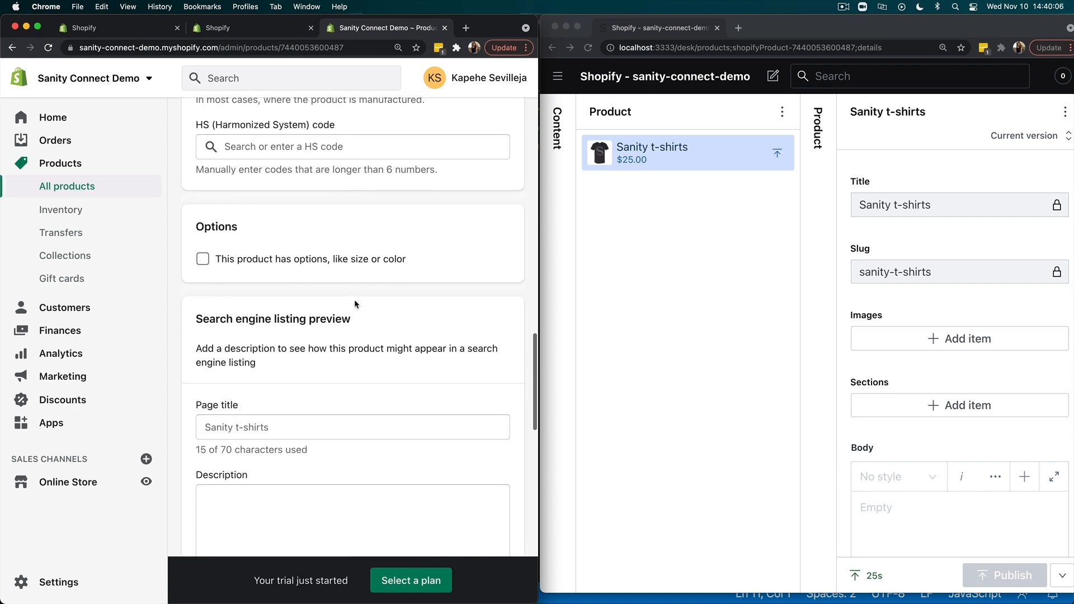
left_click_drag(238, 229, 197, 230)
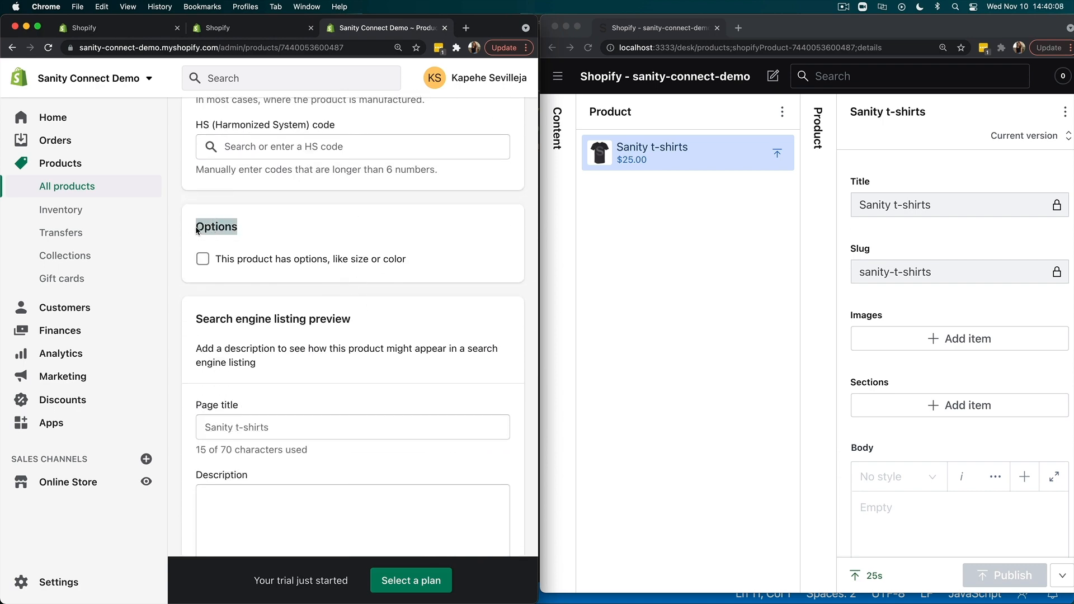
left_click(203, 260)
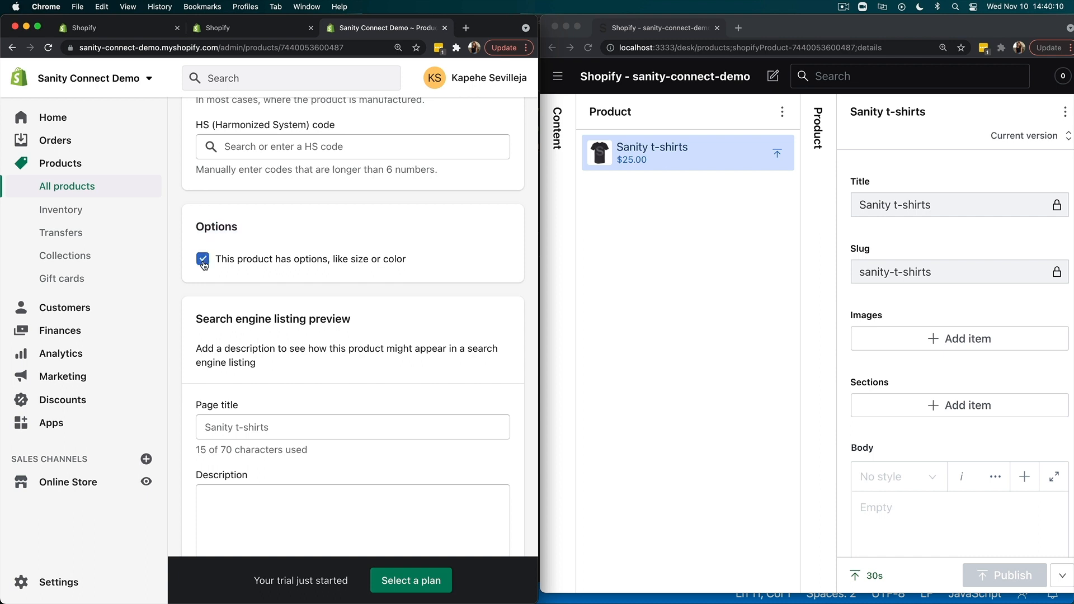
left_click(295, 328)
type("Size")
- Give the Size option the values Small, Medium and Large, and save the product
key("Tab")
key("Tab")
type("Small")
key("Return")
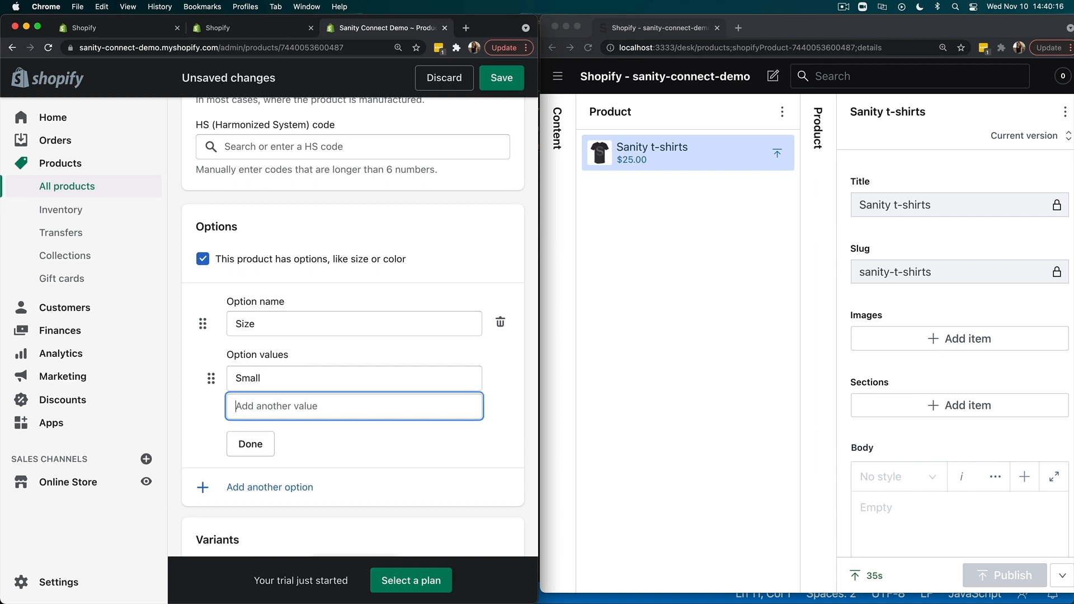
type("Medium")
key("Return")
type("Large")
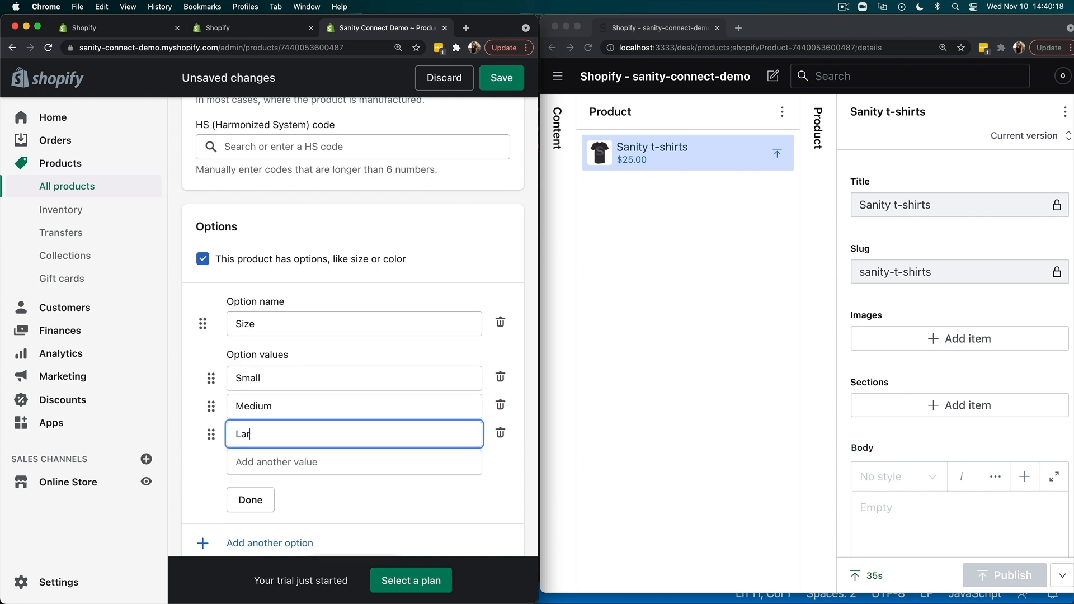
left_click(255, 500)
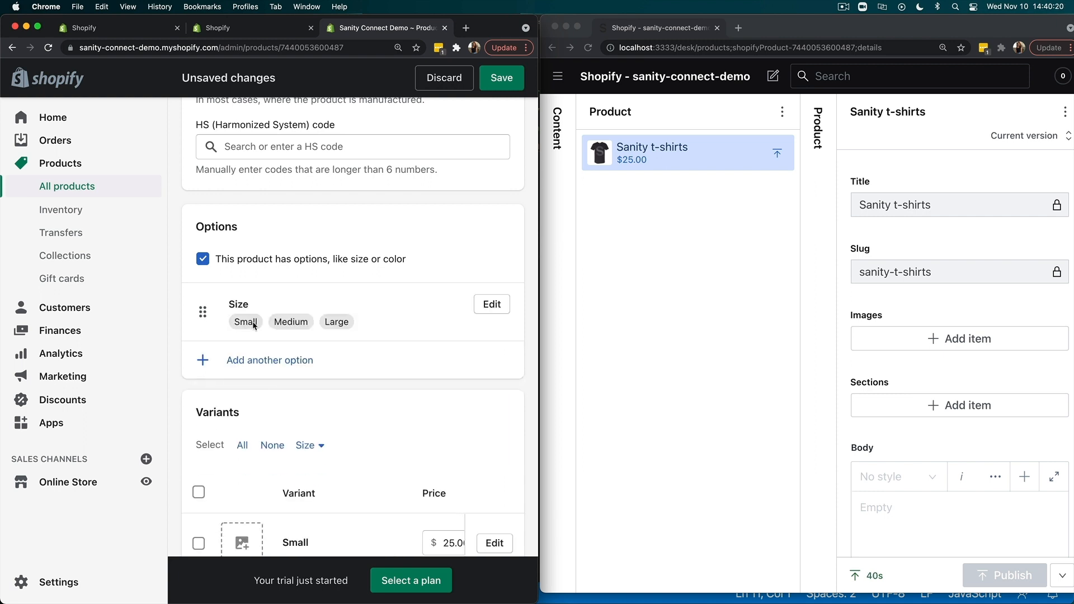
left_click(501, 79)
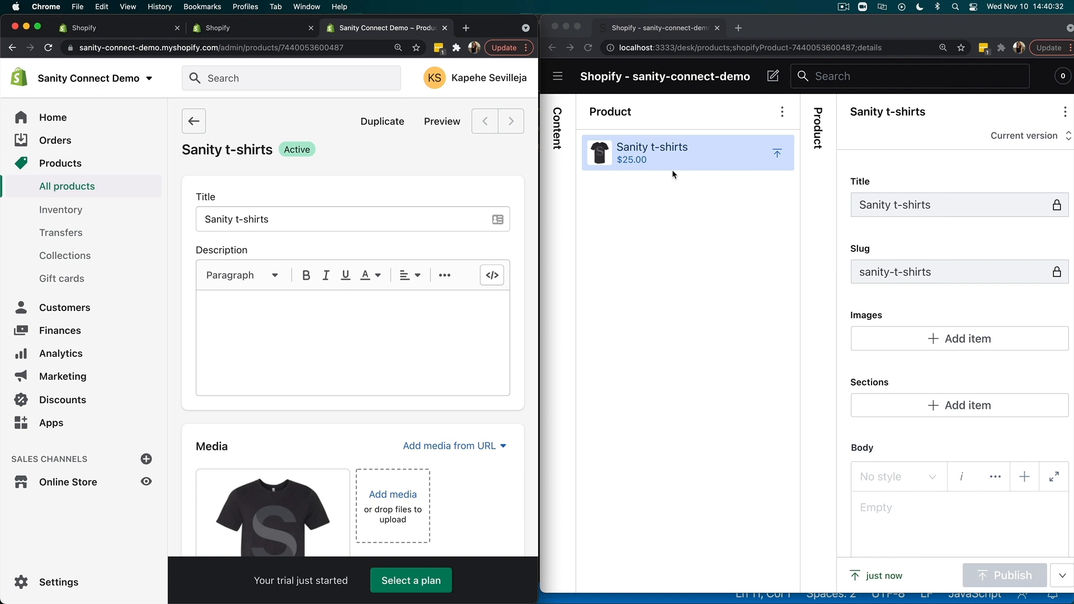
- Review the Sanity t-shirts variants in the Studio, look into the Small variant's details, and return to the variants list
left_click(691, 159)
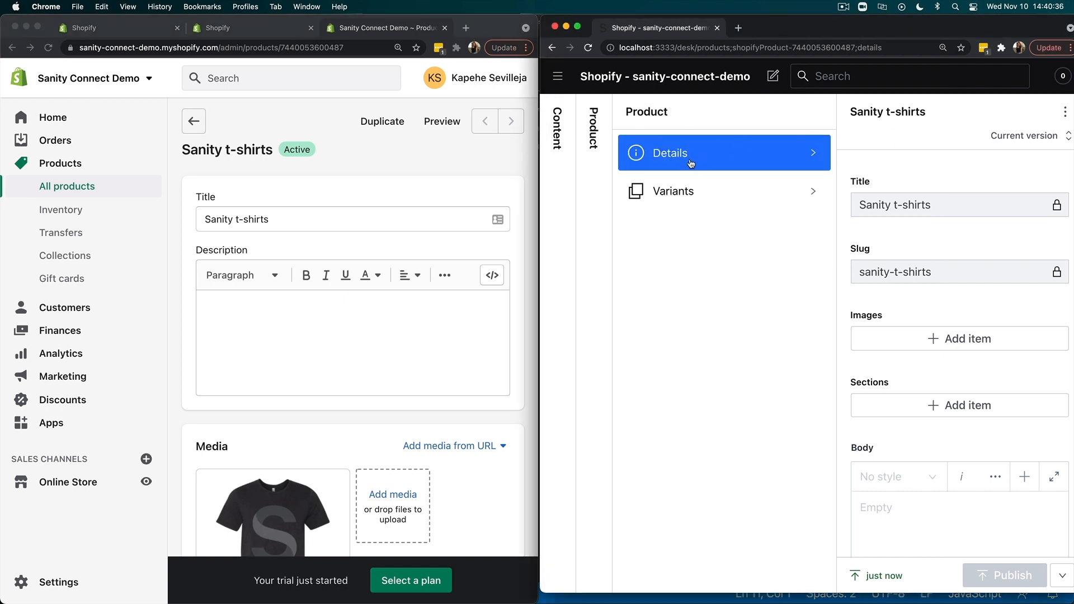
left_click(683, 191)
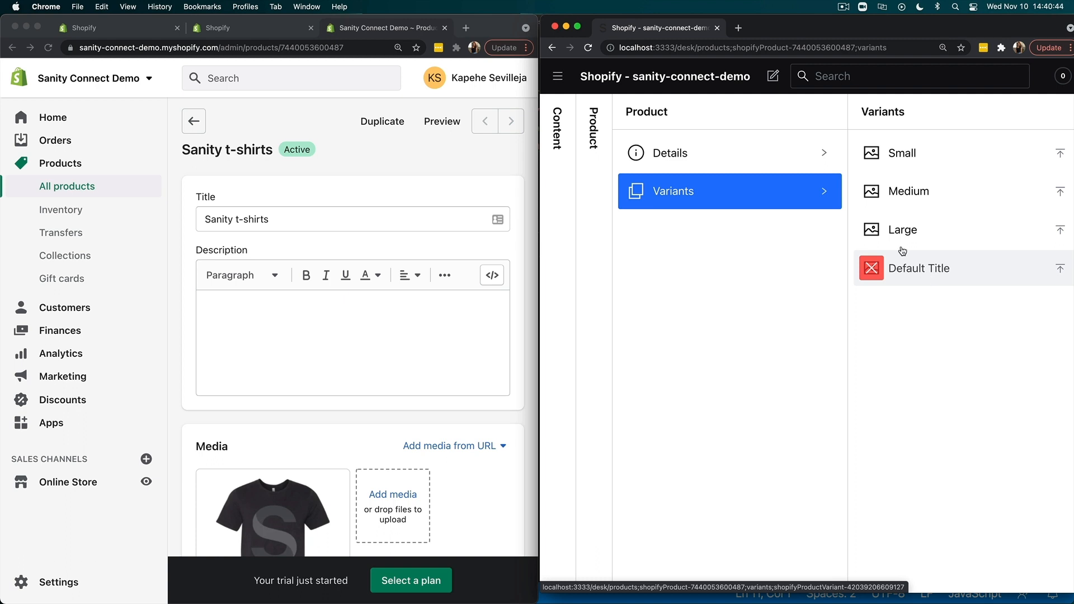
left_click(891, 158)
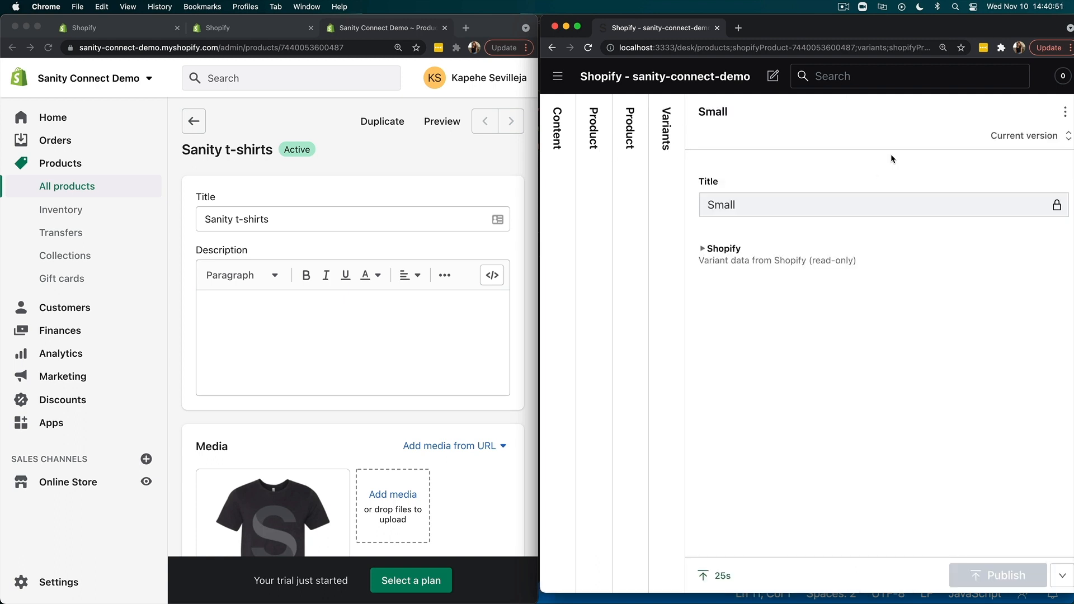
mouse_move(733, 206)
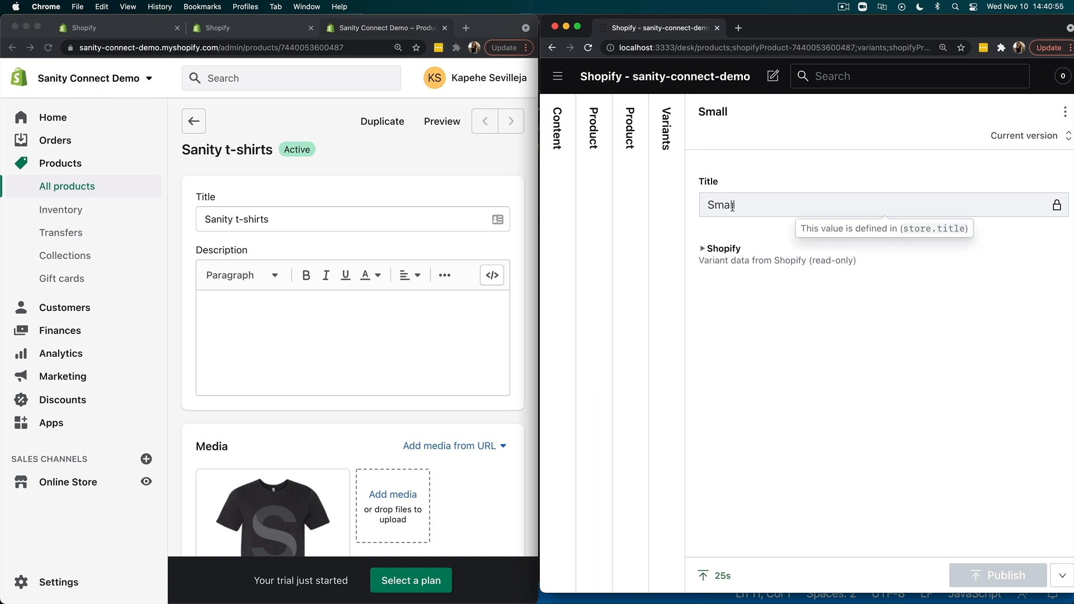
left_click(675, 161)
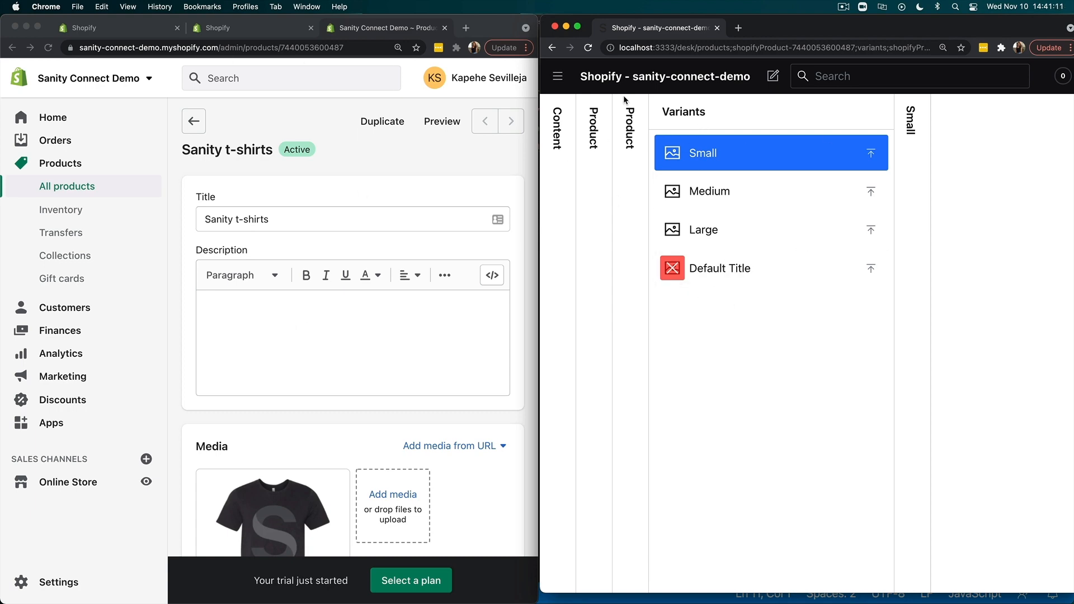
- Open the Studio dashboard and review the recently updated products under Shopify Connect
left_click(567, 77)
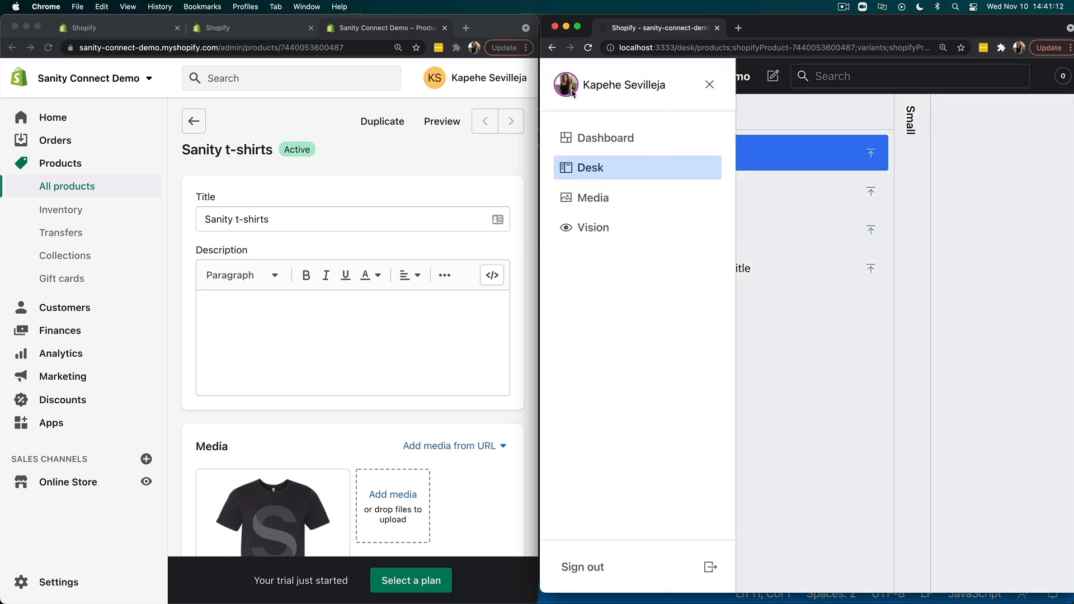
left_click(596, 138)
scroll(703, 328, "down", 10)
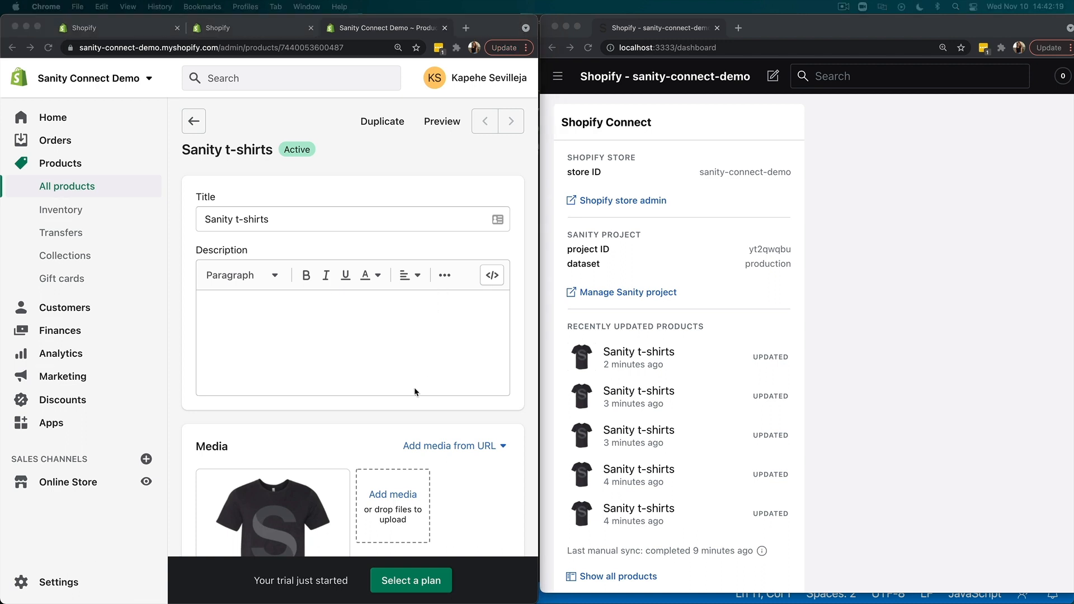
- Delete the Sanity t-shirts product from the Shopify store and confirm the deletion
scroll(414, 389, "down", 20)
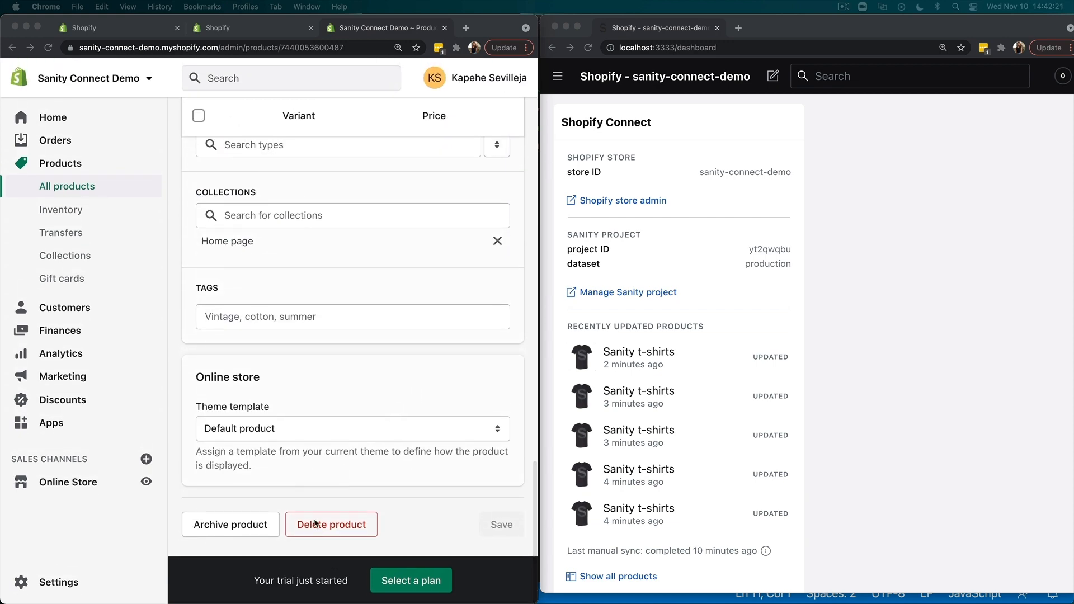
left_click(320, 527)
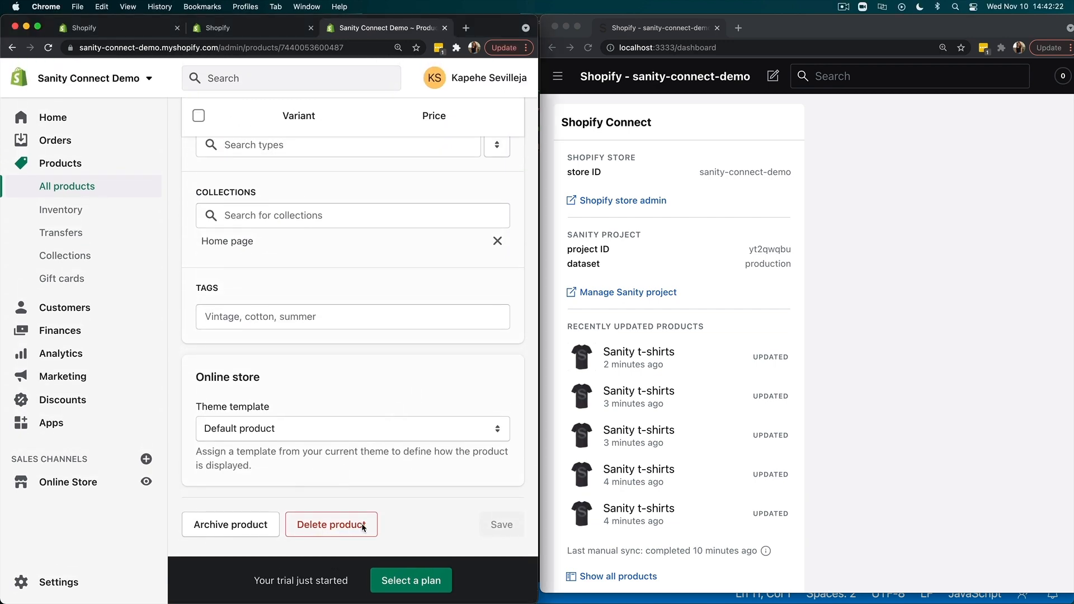
left_click(319, 527)
left_click(427, 379)
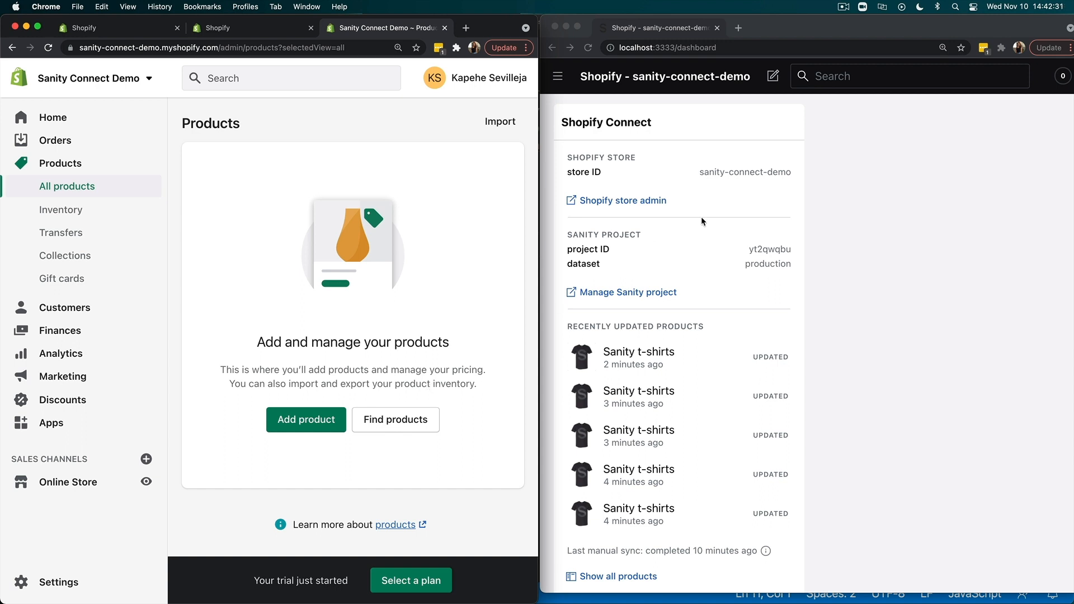
- Return to the Studio dashboard and check the recently updated products under Shopify Connect
left_click(558, 81)
left_click(557, 78)
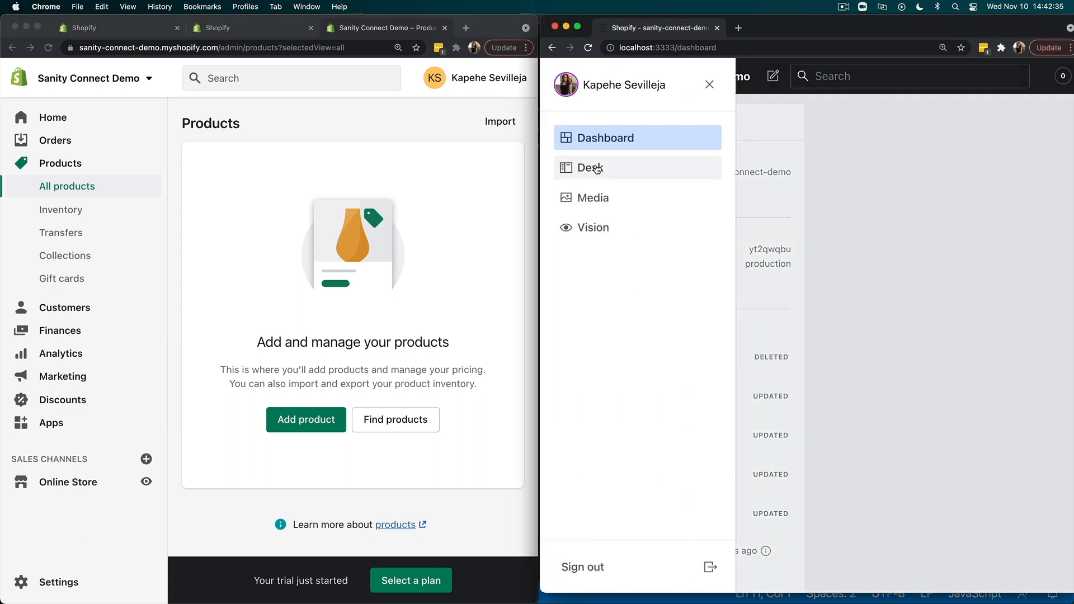
left_click(593, 168)
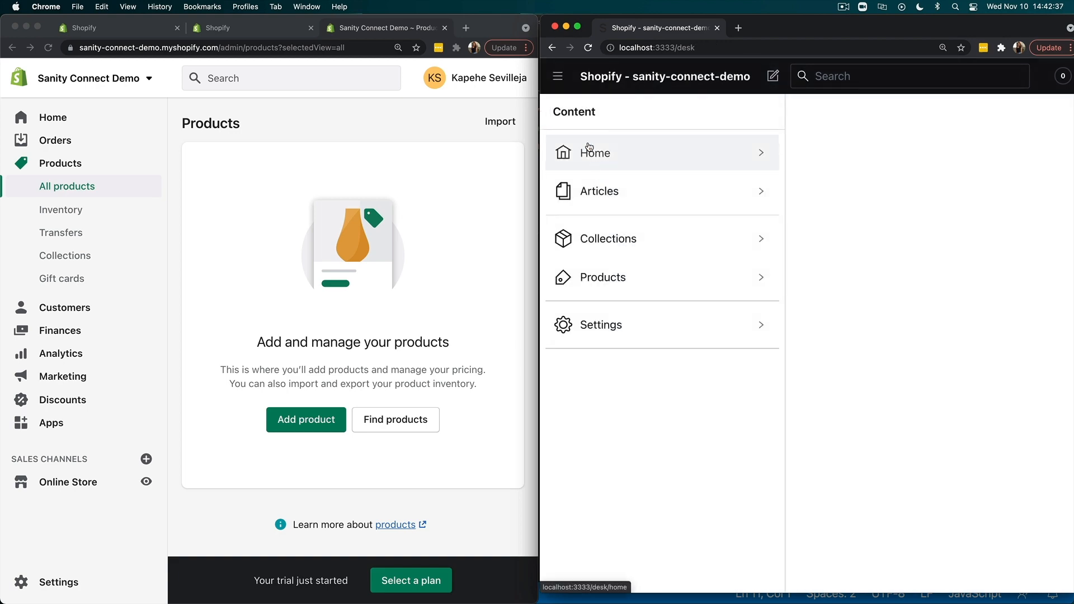
left_click(558, 76)
left_click(578, 134)
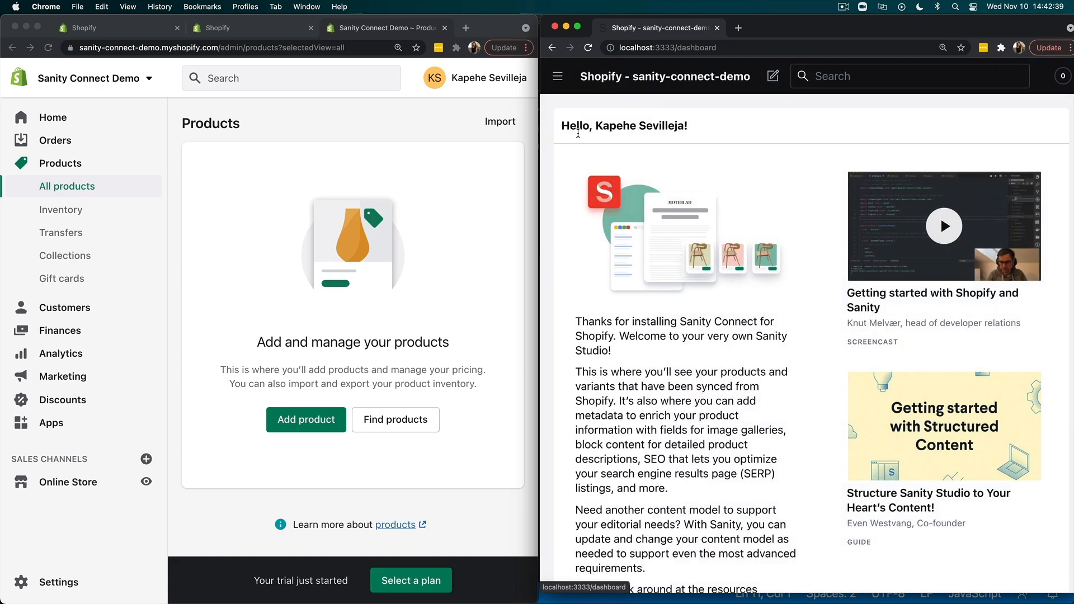
scroll(681, 317, "down", 10)
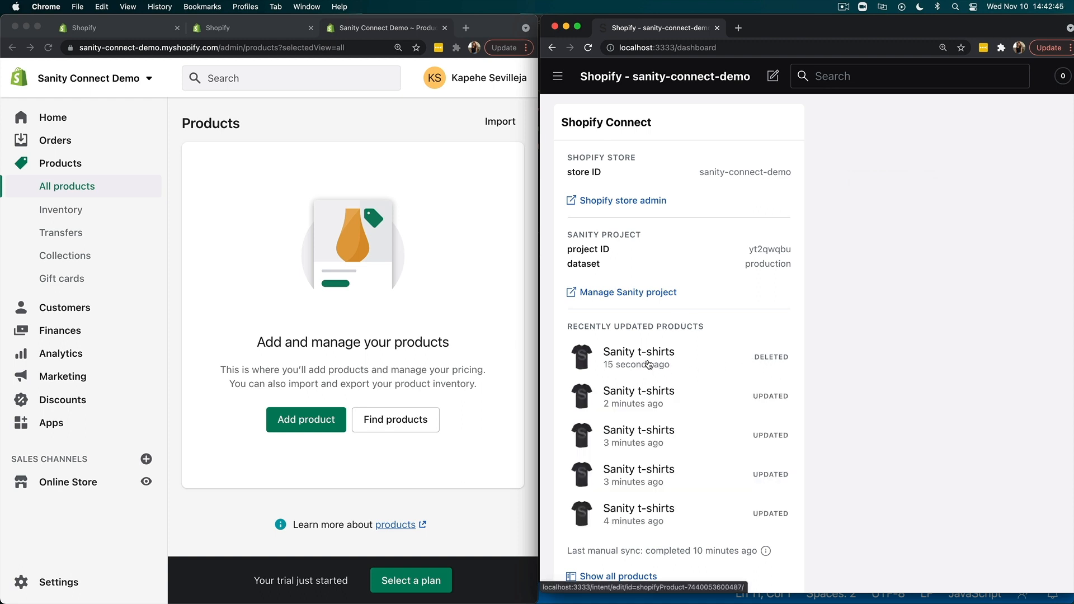
- Inspect the details and available document actions of the Sanity t-shirts product in the Studio's desk, and return to the product list
left_click(558, 76)
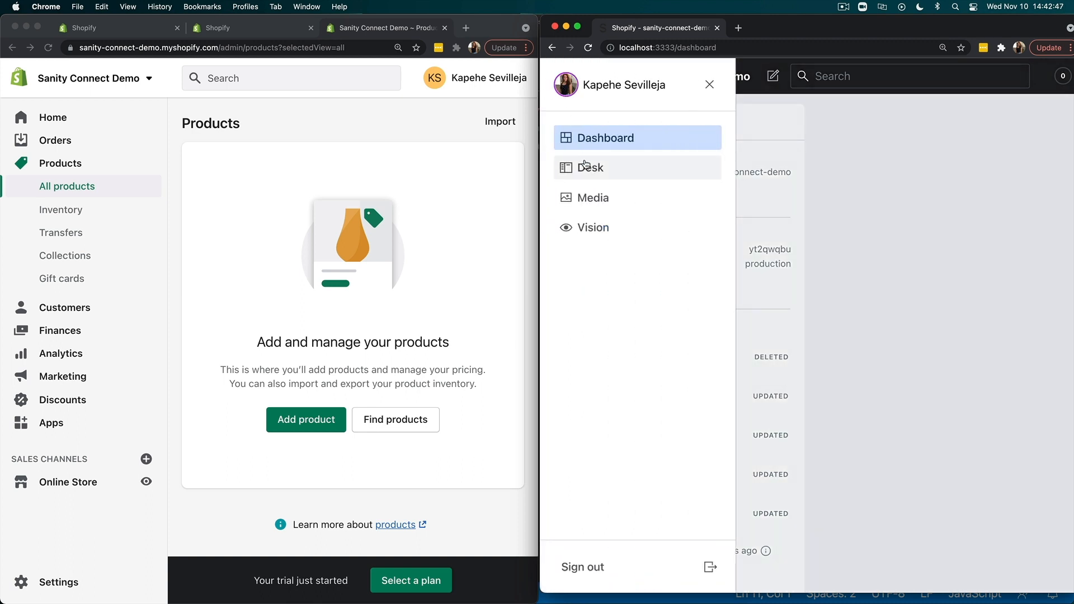
left_click(585, 163)
left_click(635, 271)
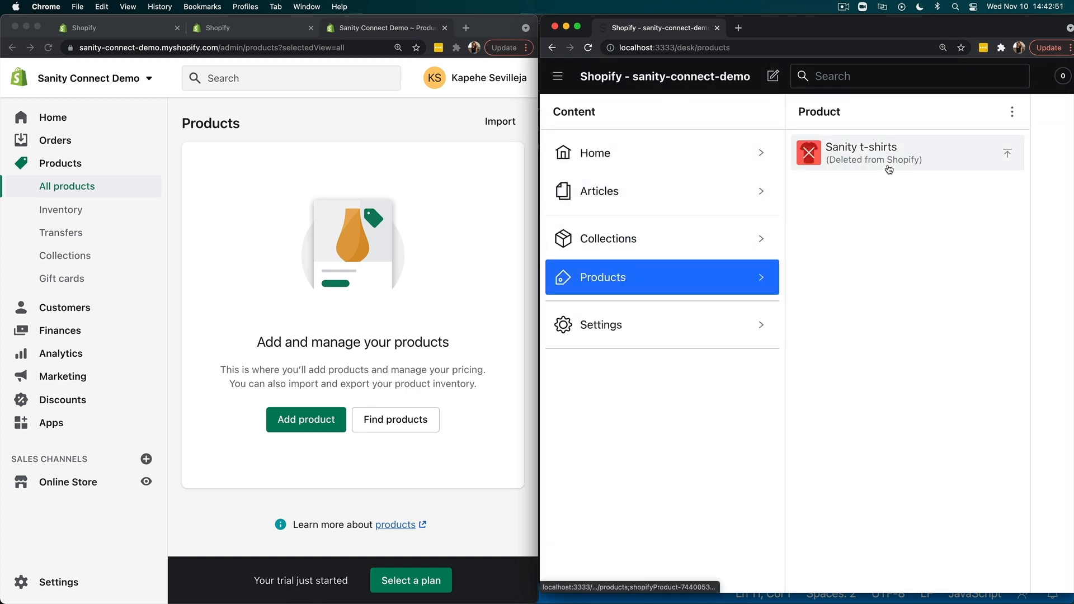
left_click(889, 163)
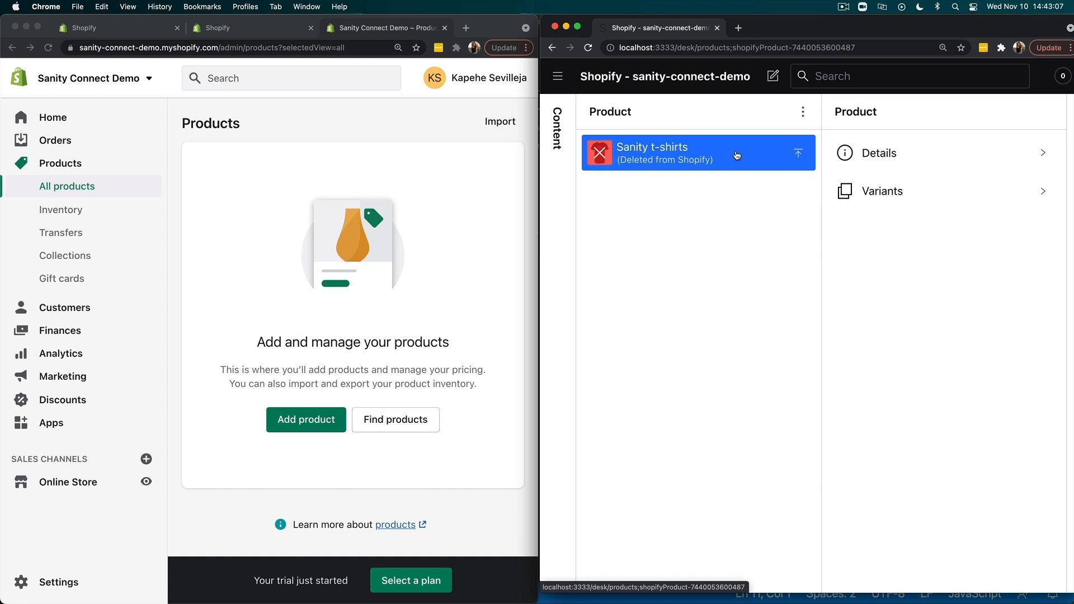
left_click(854, 154)
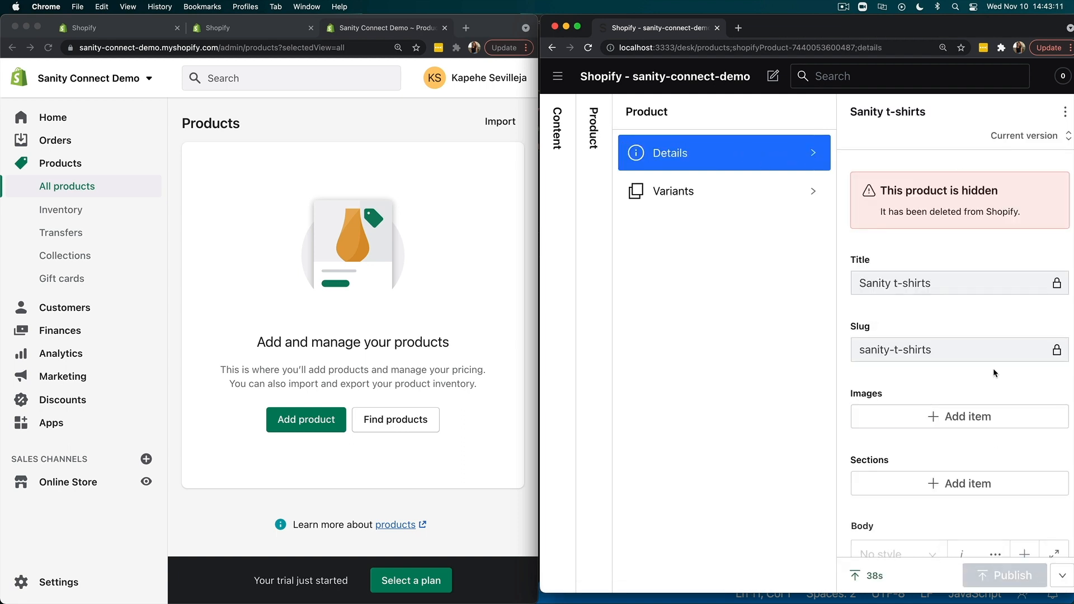
left_click(1066, 579)
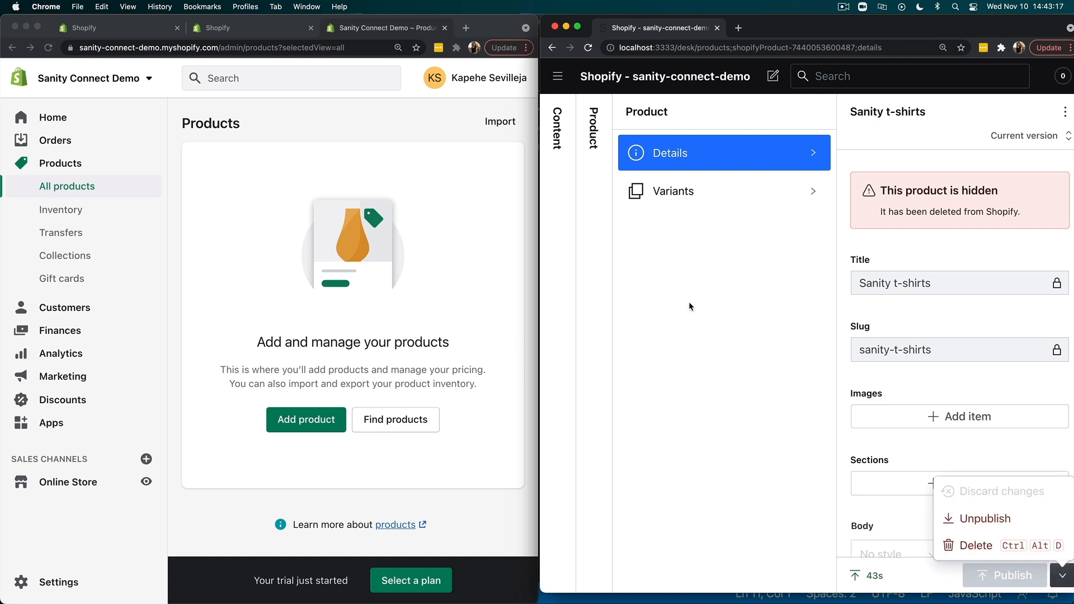
left_click(594, 129)
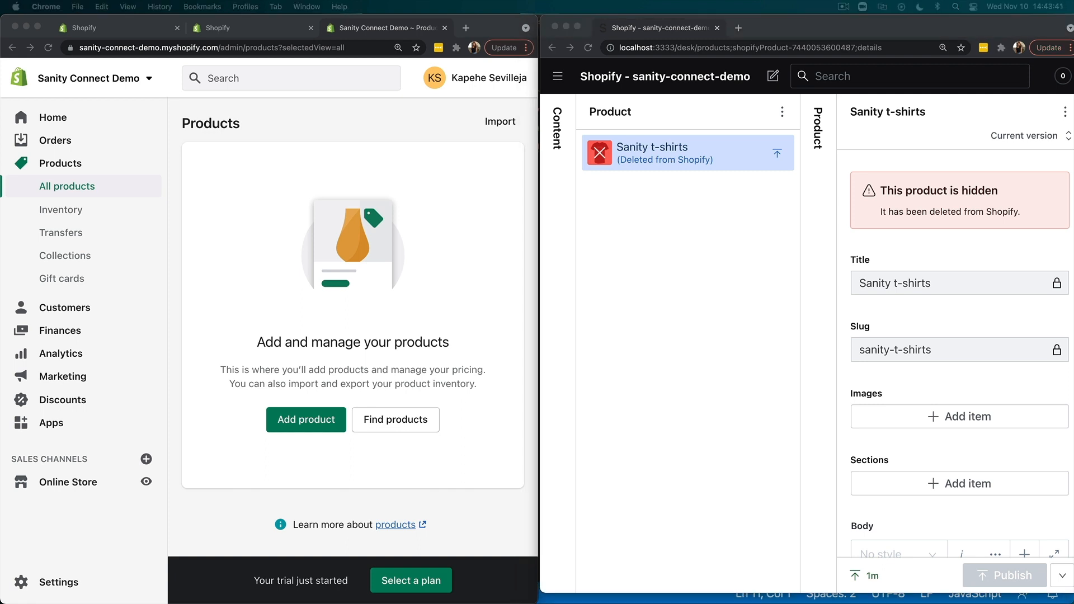
- Open hydrogen-sanity-demo.com in a new tab beside the Shopify admin and hydrogen-demo.sanity.studio in a new tab beside the local Studio
left_click(469, 28)
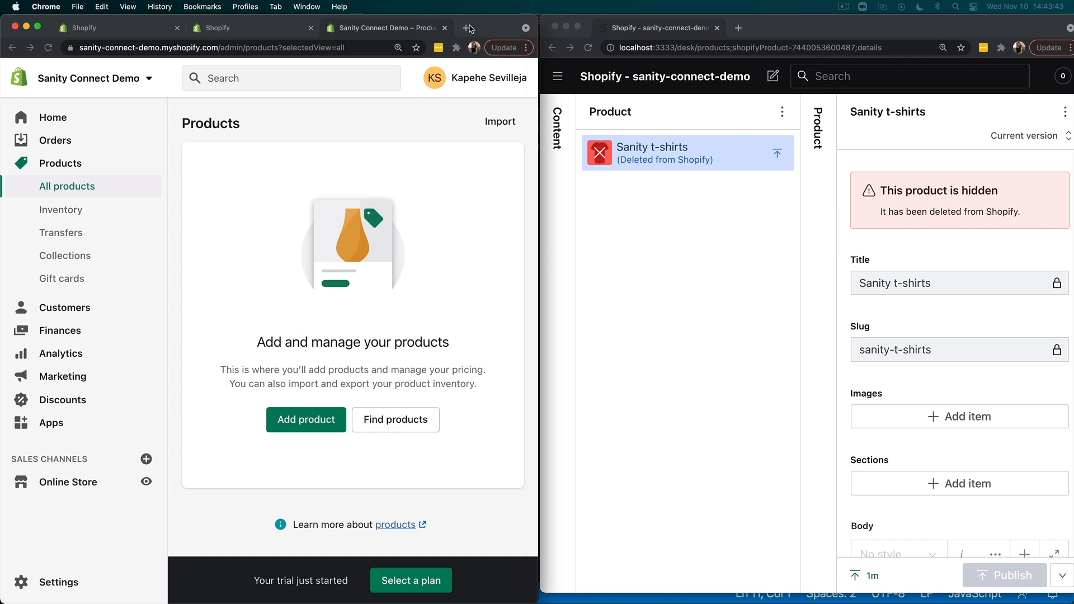
type("hydrogen-sanity-demo.com")
key("Return")
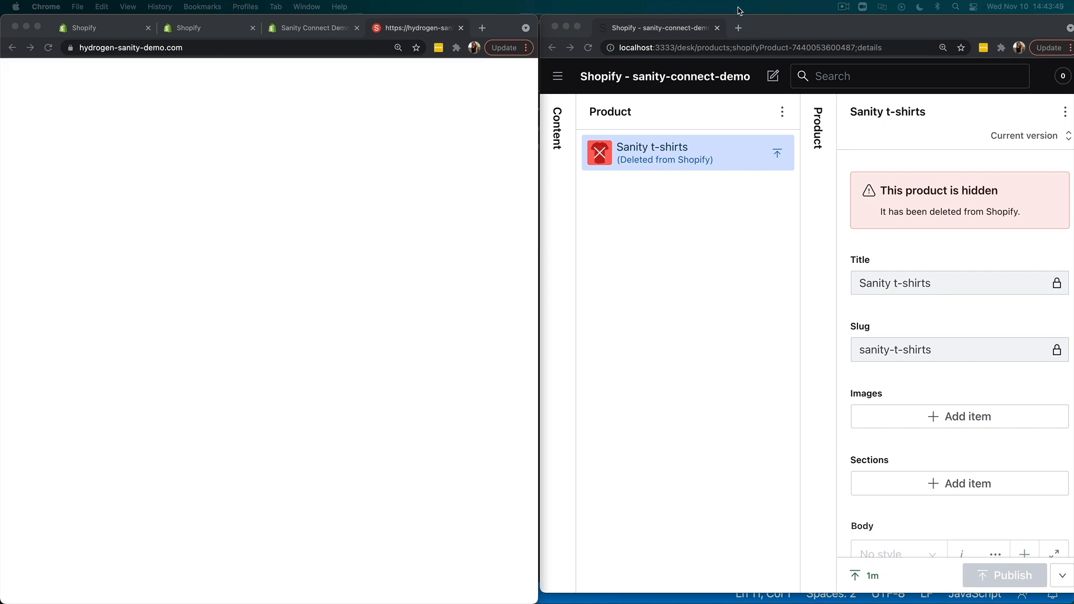
left_click(738, 28)
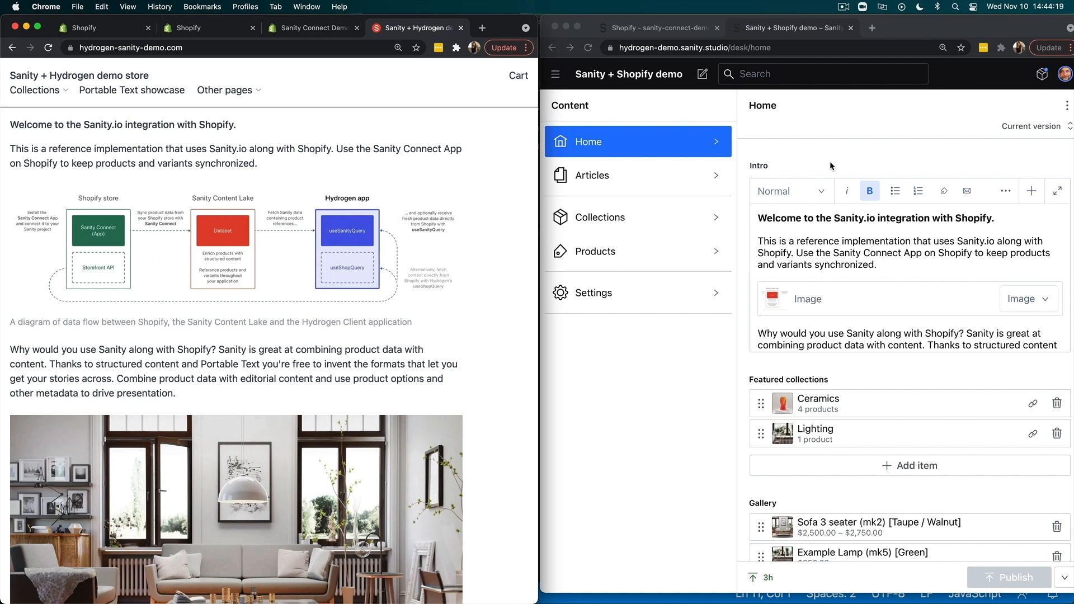
- Create a new editorial article in the Sanity + Shopify demo Studio
left_click(628, 265)
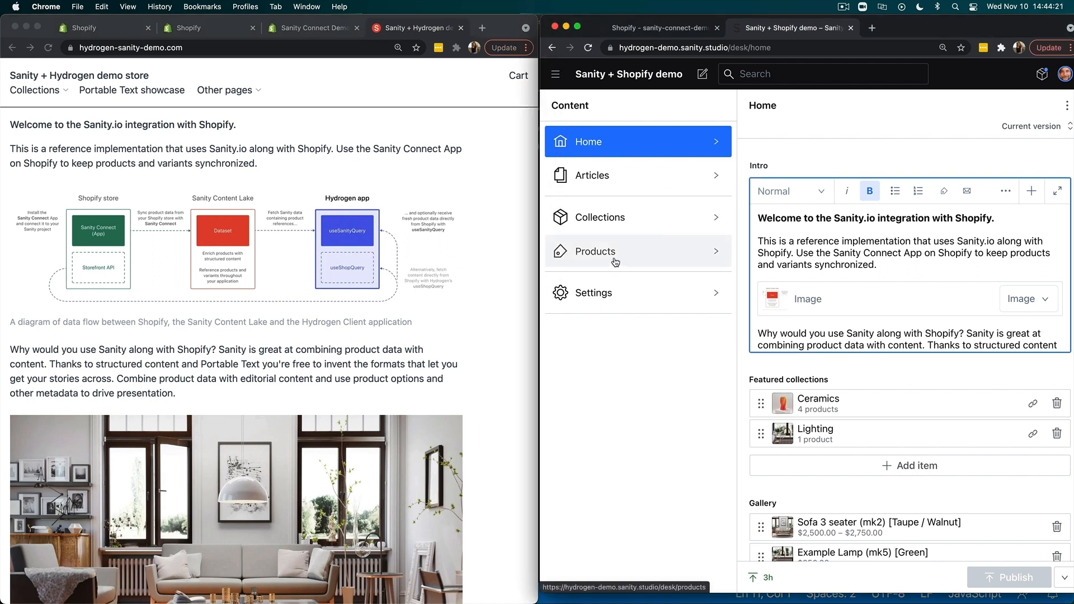
left_click(616, 176)
left_click(811, 142)
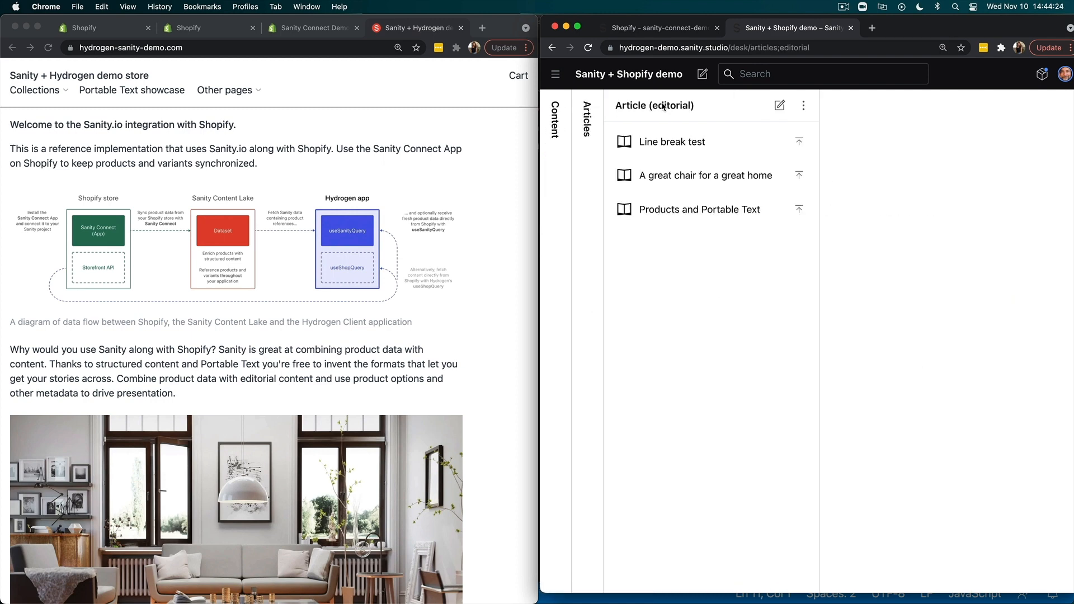
left_click(780, 105)
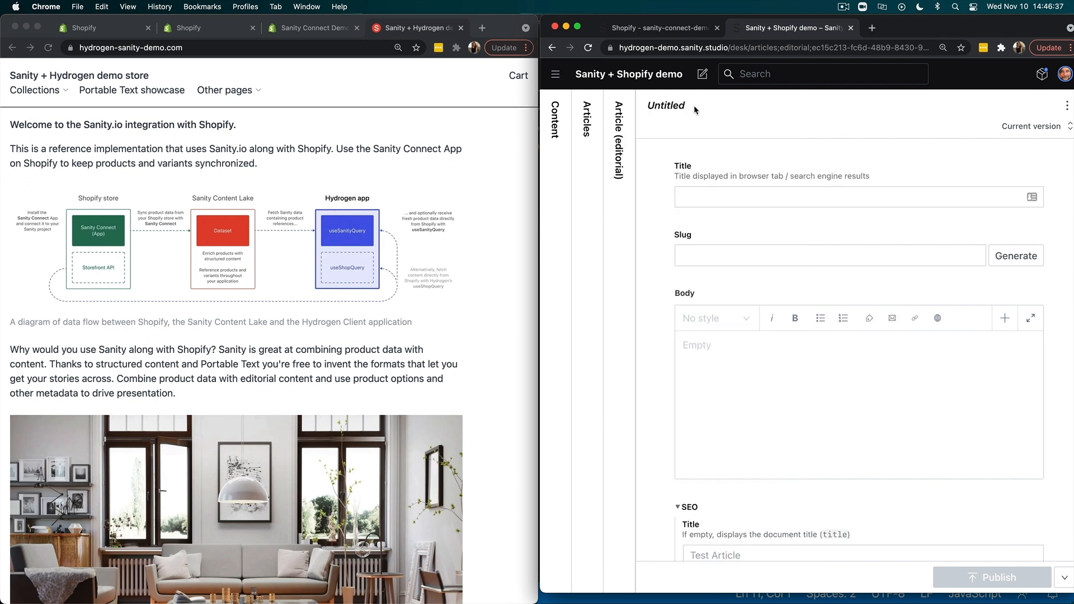
- Title the article "New Article" and generate its slug from the title
left_click(729, 200)
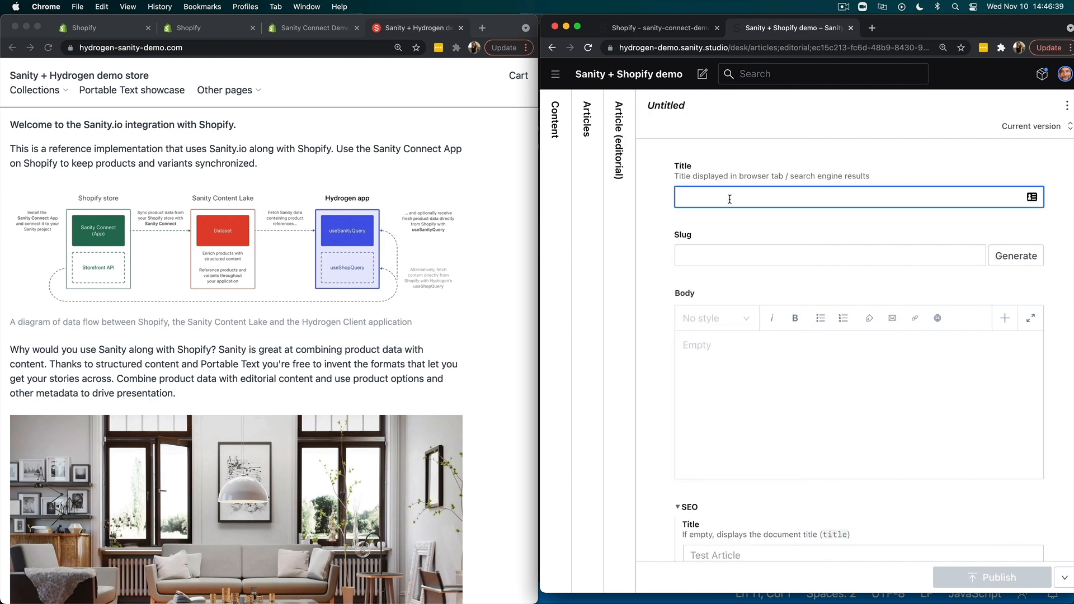
type("New ARti")
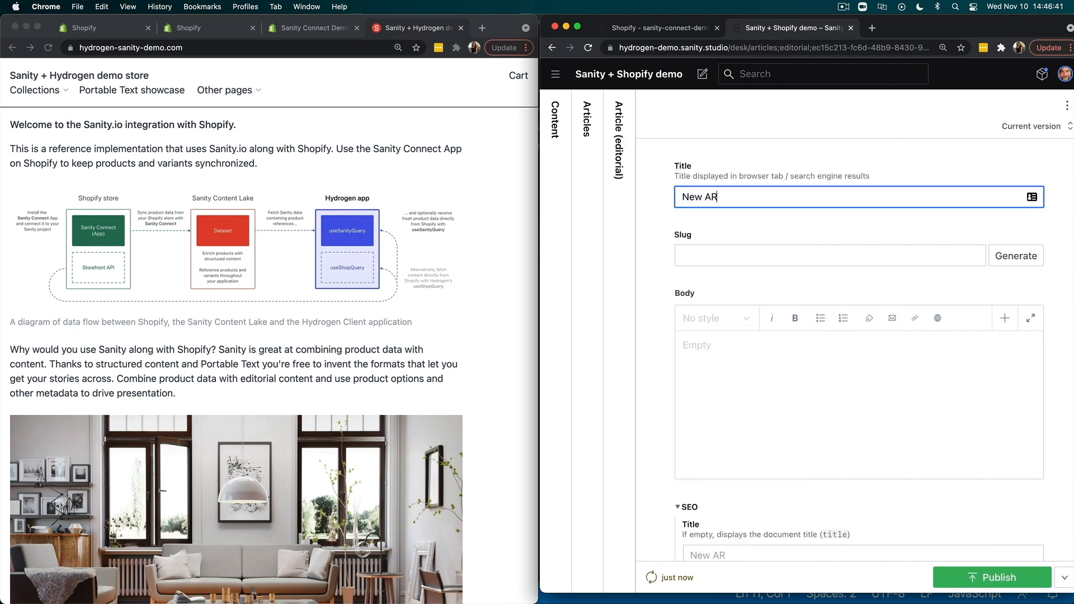
key("BackSpace")
key("BackSpace")
key("BackSpace")
type("rticle")
left_click(1033, 256)
- Paste the "Lorem ipsum" placeholder paragraph into the article's body and publish the article
left_click(770, 389)
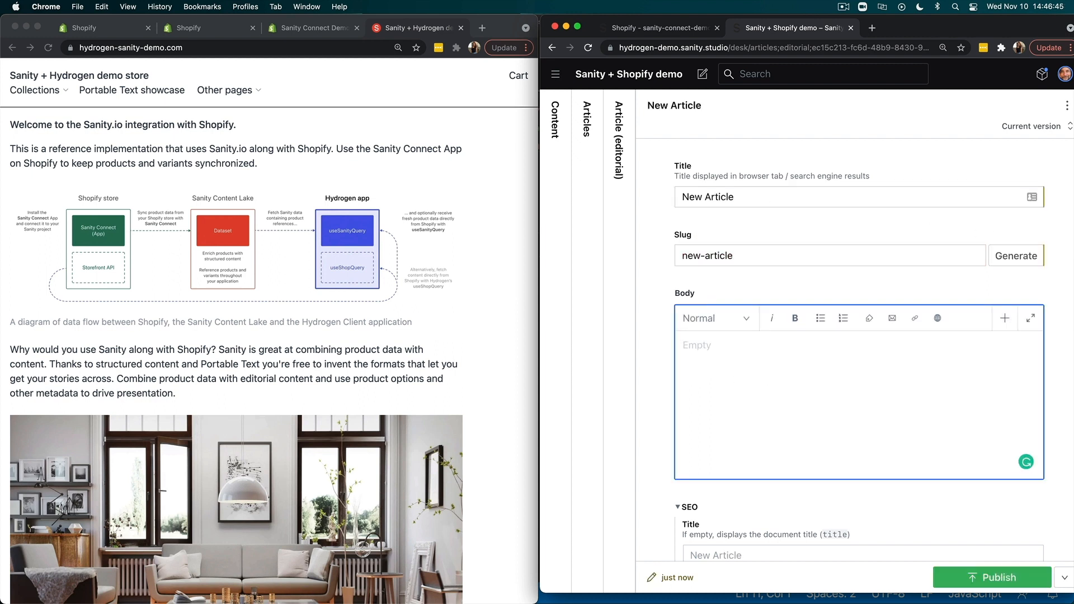
left_click(855, 419)
type("Lorem ipsum dolor sit amet, consectetur adipiscing elit, sed do eiusmod tempor incididunt ut labore et dolore magna aliqua. Ut enim ad minim veniam, quis nostrud exercitation ullamco laboris nisi ut aliquip ex ea commodo consequat. Duis aute irure dolor in reprehenderit in voluptate velit esse cillum dolore eu fugiat nulla pariatur. Excepteur sint occaecat cupidatat non proident, sunt in culpa qui officia deserunt mollit anim id est laborum.")
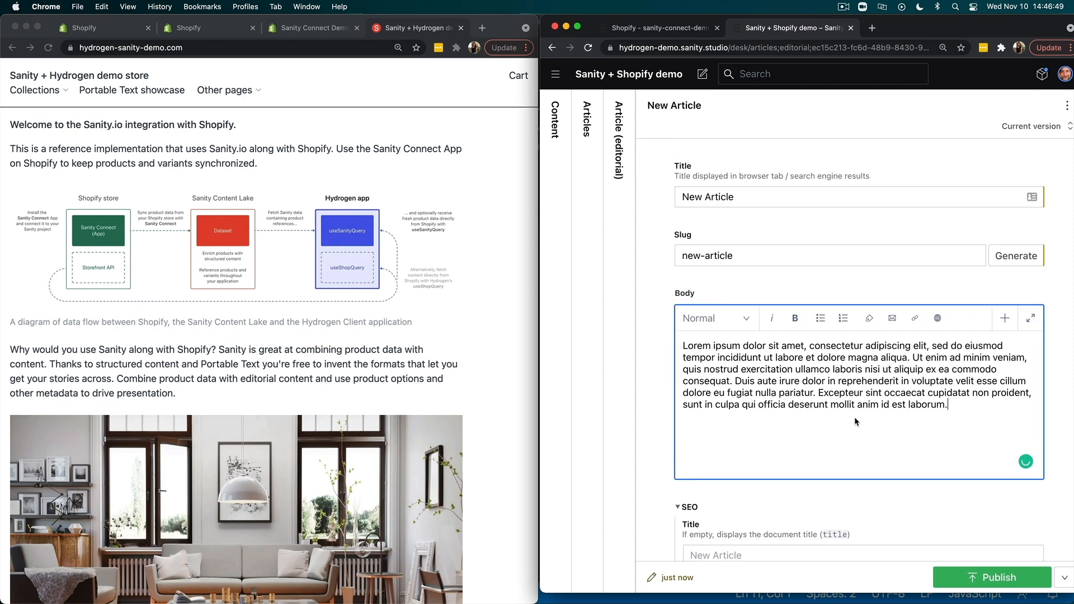
left_click(978, 577)
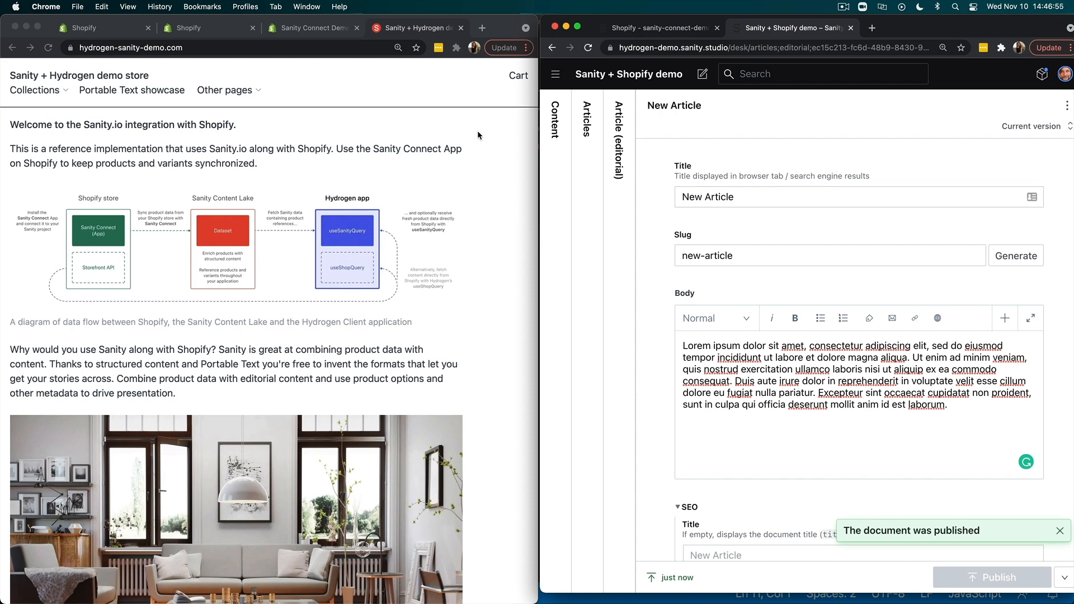
- Add an internal link to the "Other pages" menu group in the Studio's settings
left_click(568, 132)
left_click(674, 294)
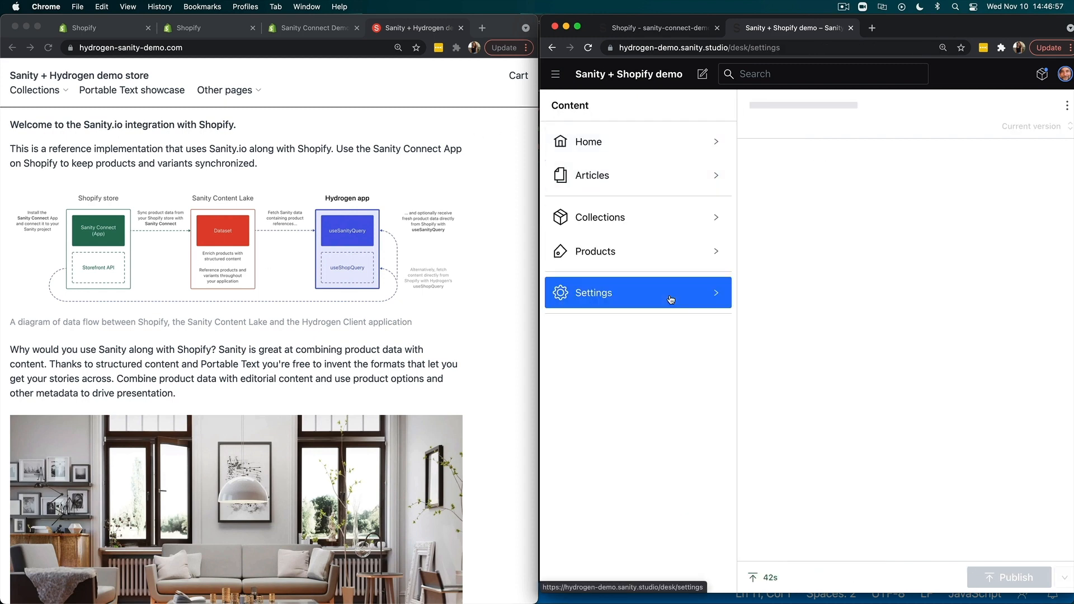
left_click(881, 268)
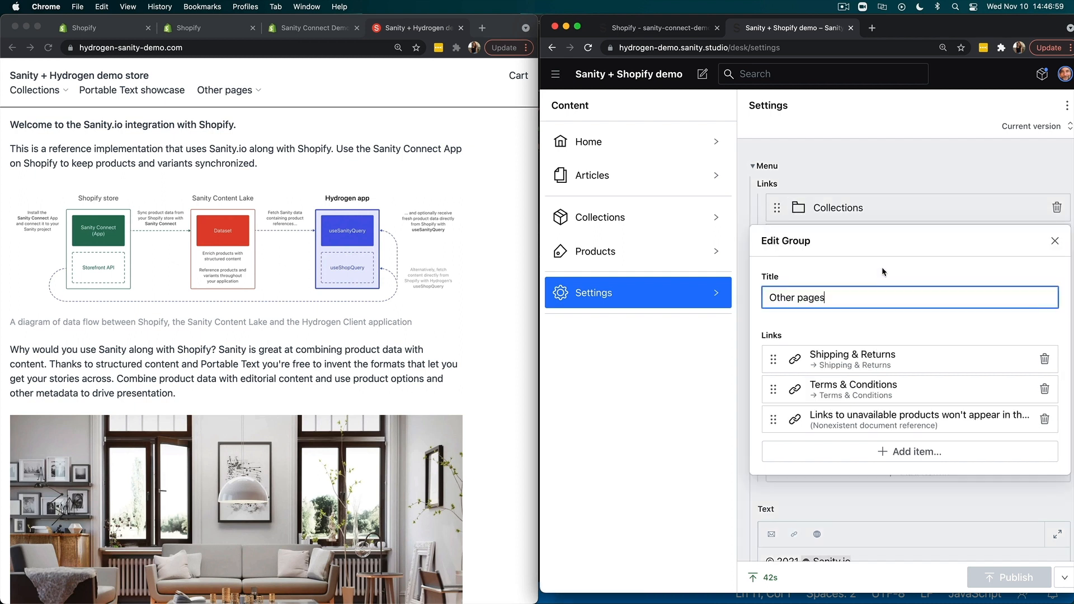
left_click(884, 451)
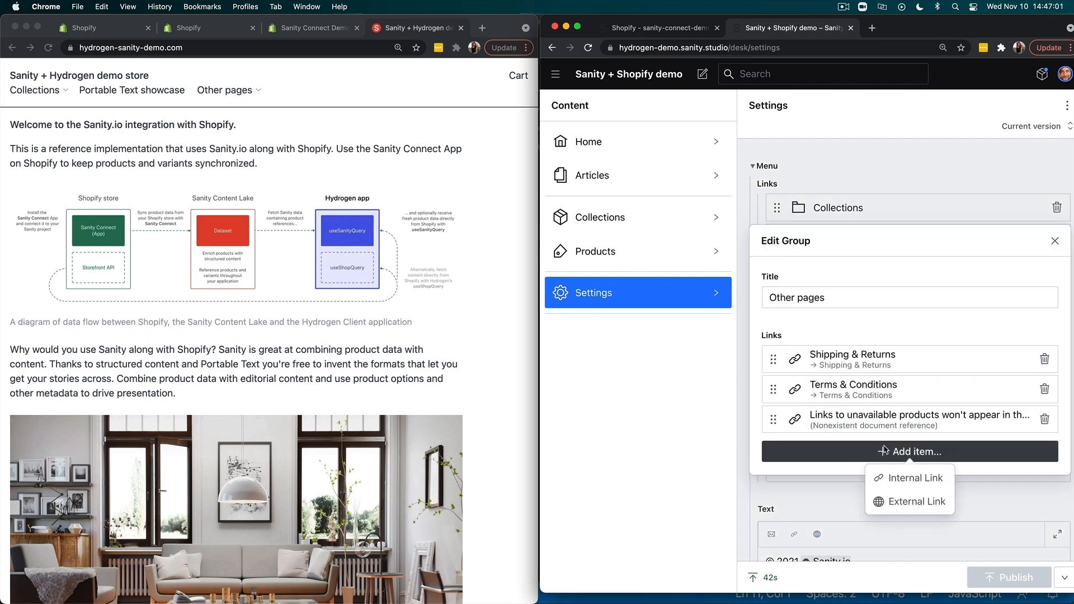
left_click(893, 476)
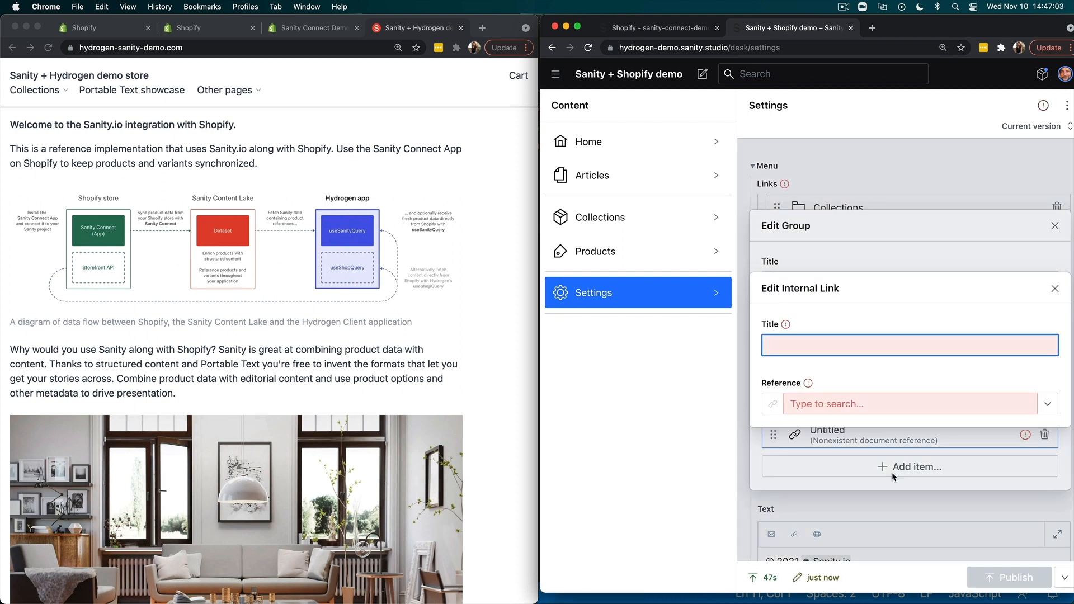
- Title the internal link "New Article" and set its reference to the New Article document
type("New Article")
left_click(1043, 410)
scroll(895, 484, "down", 10)
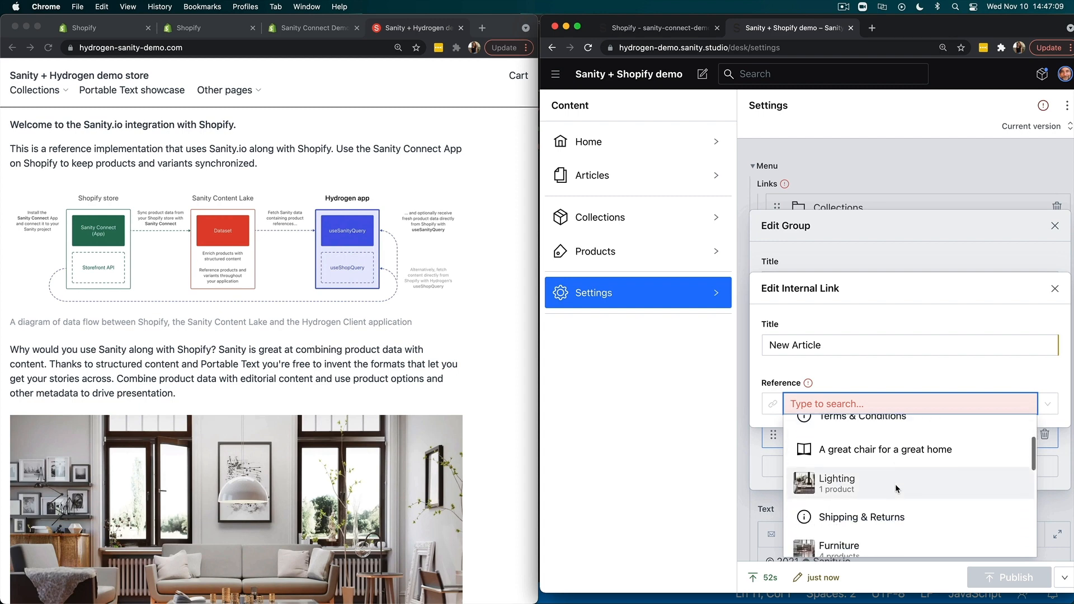
left_click(878, 480)
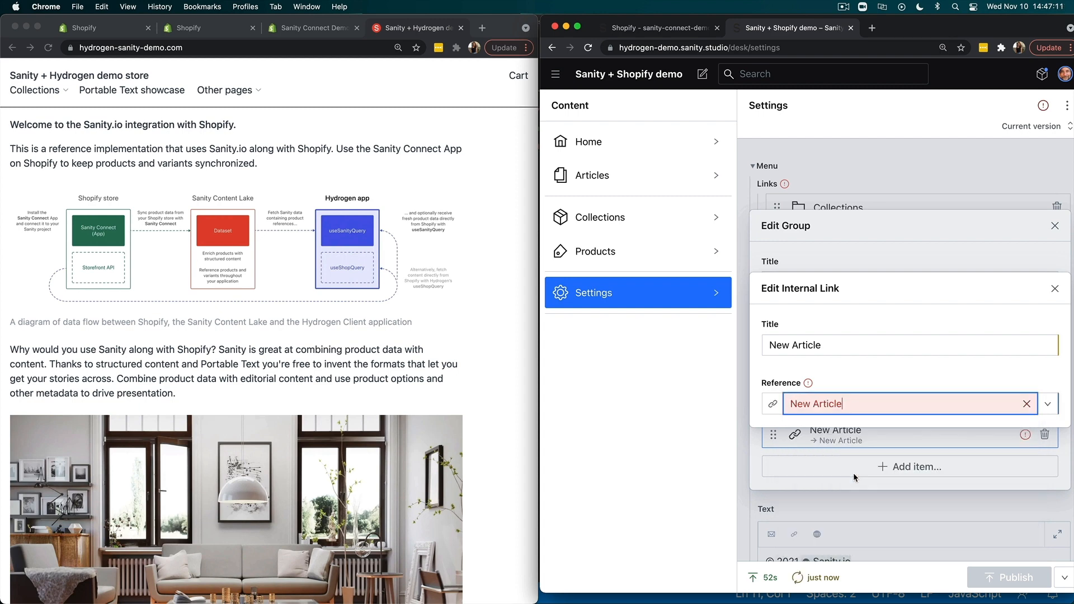
- Close the link and menu group editors and publish the settings
left_click(1054, 288)
left_click(1055, 226)
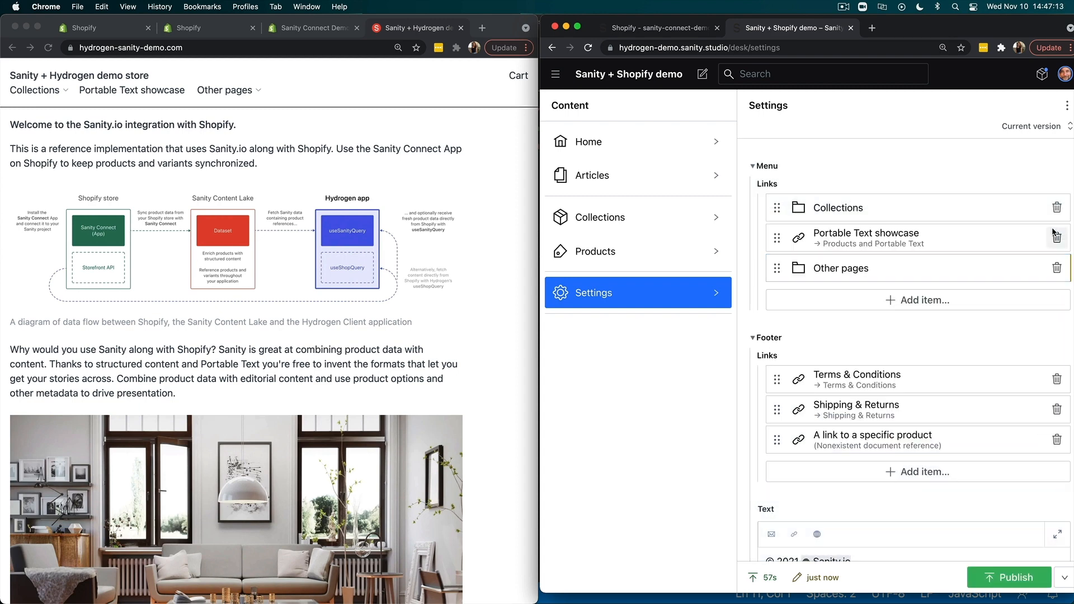
left_click(1010, 577)
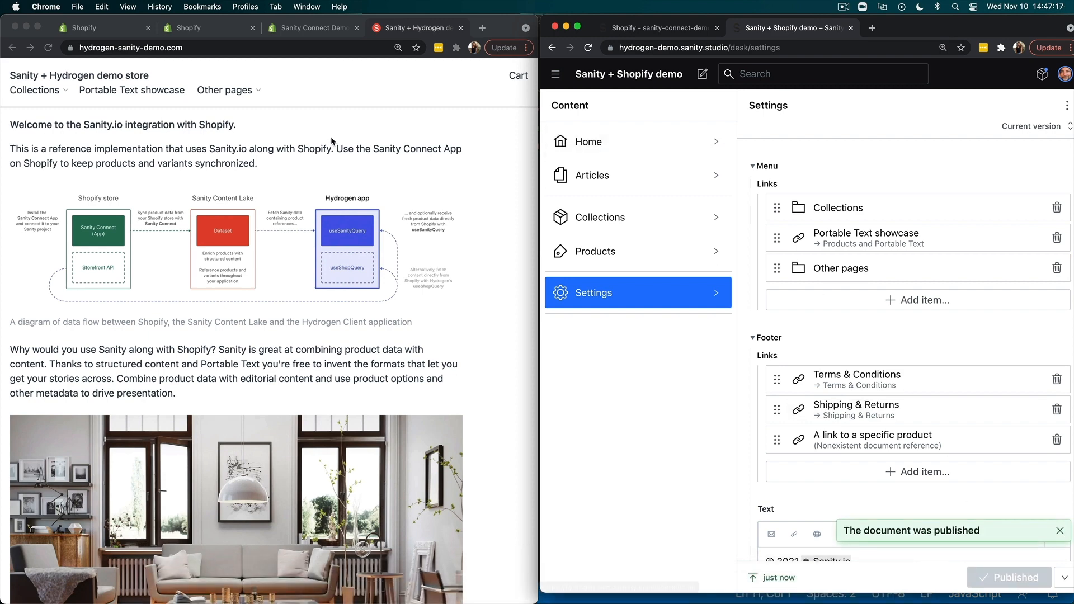
- Reload the Hydrogen demo store and view New Article from its "Other pages" menu
left_click(50, 49)
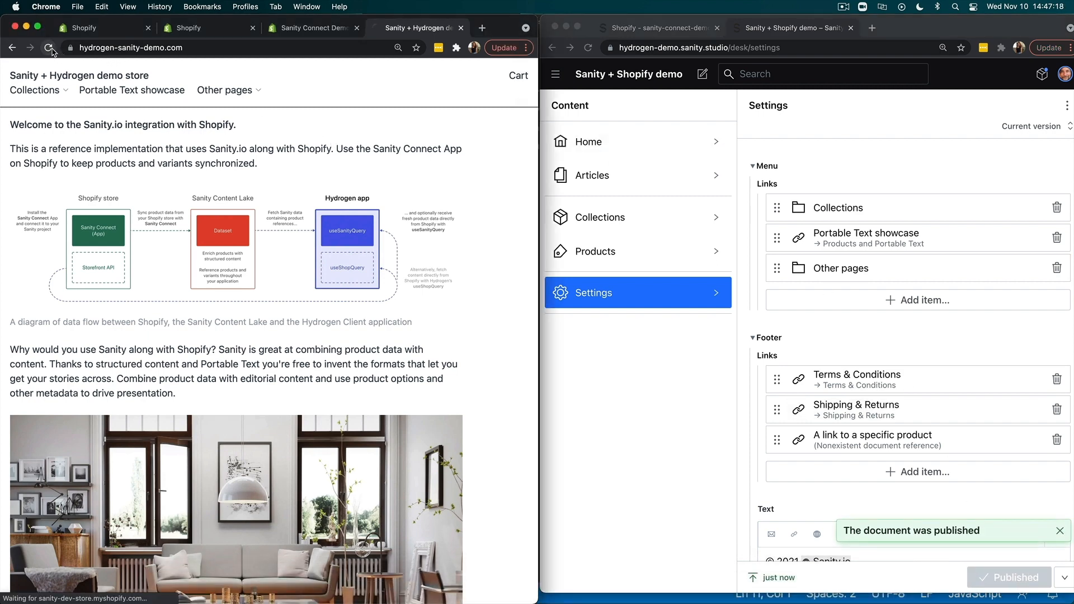
left_click(241, 93)
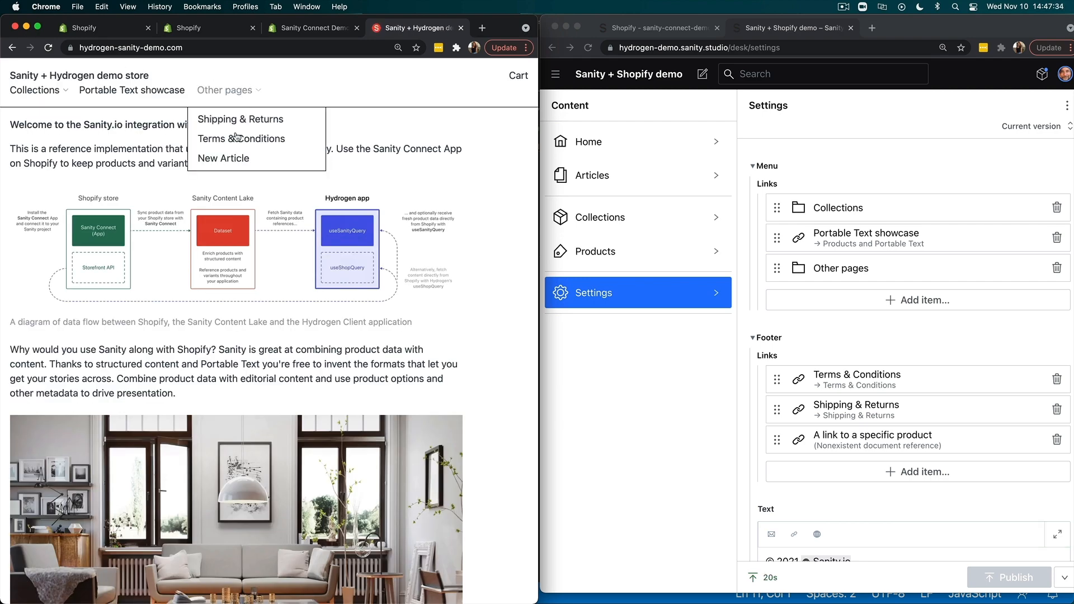
left_click(234, 159)
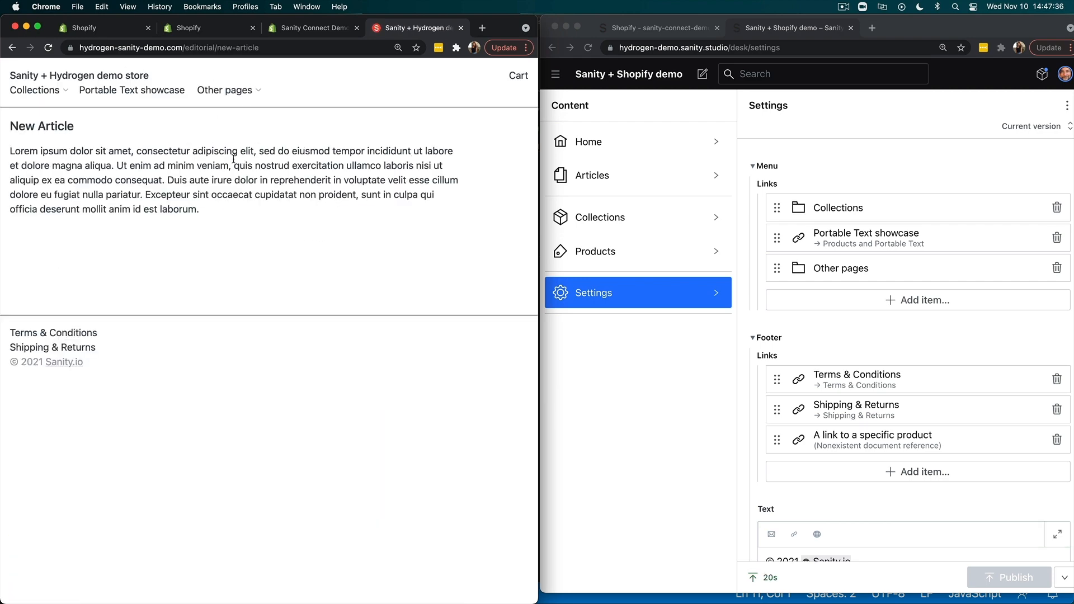
- Open New Article from the editorial articles in the Studio and expand its body editor to full size
left_click(609, 176)
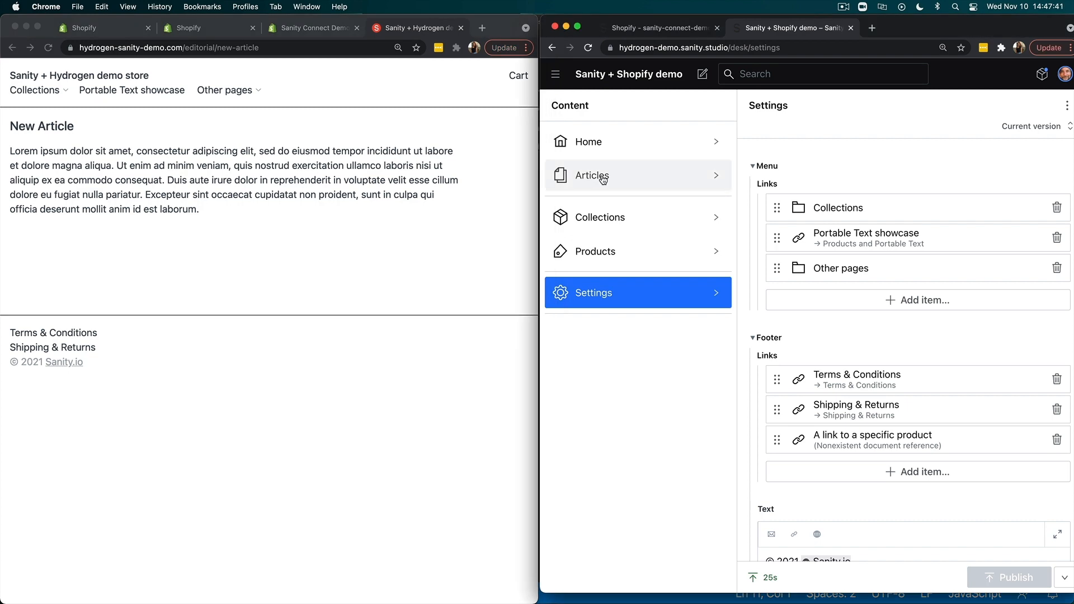
left_click(601, 178)
left_click(808, 141)
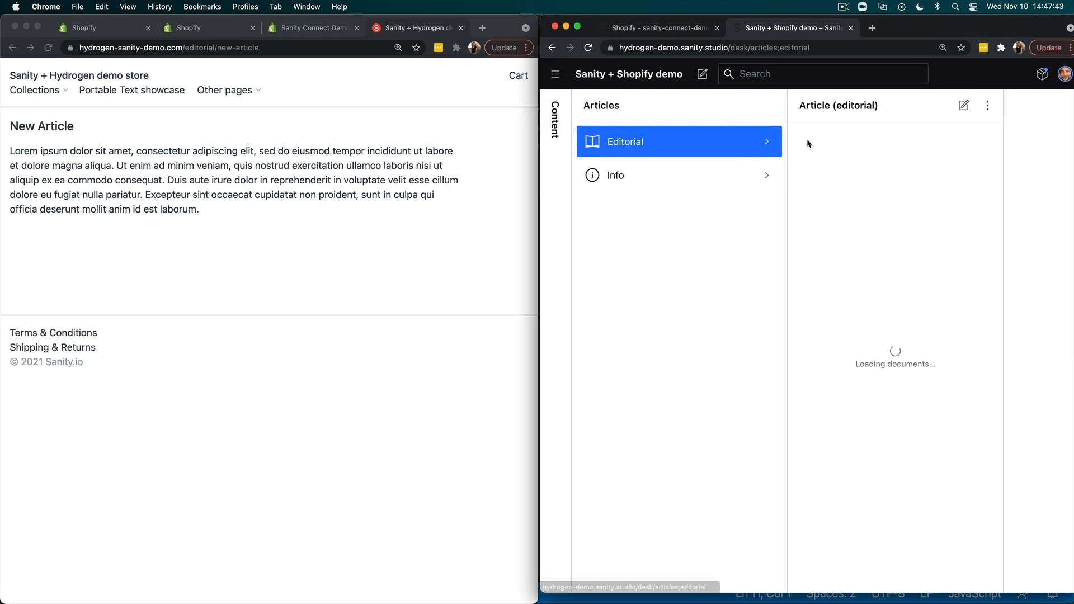
left_click(671, 108)
left_click(661, 142)
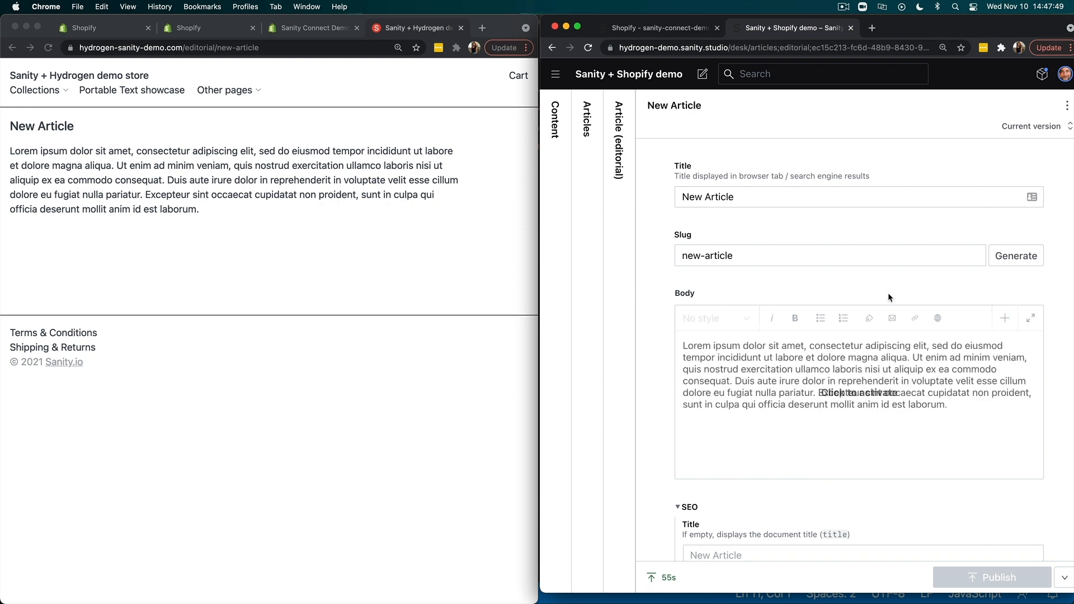
left_click(1037, 318)
left_click(1037, 318)
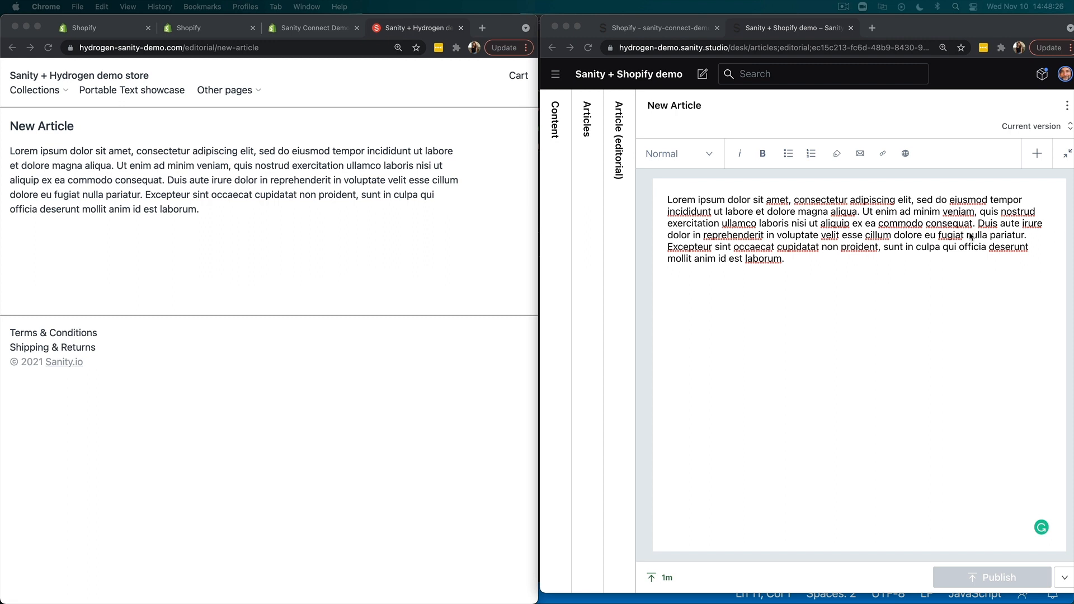
- Append the sentence "If you are interested in buying the vase, click here." to the end of the article's body paragraph
left_click(667, 207)
left_click(795, 259)
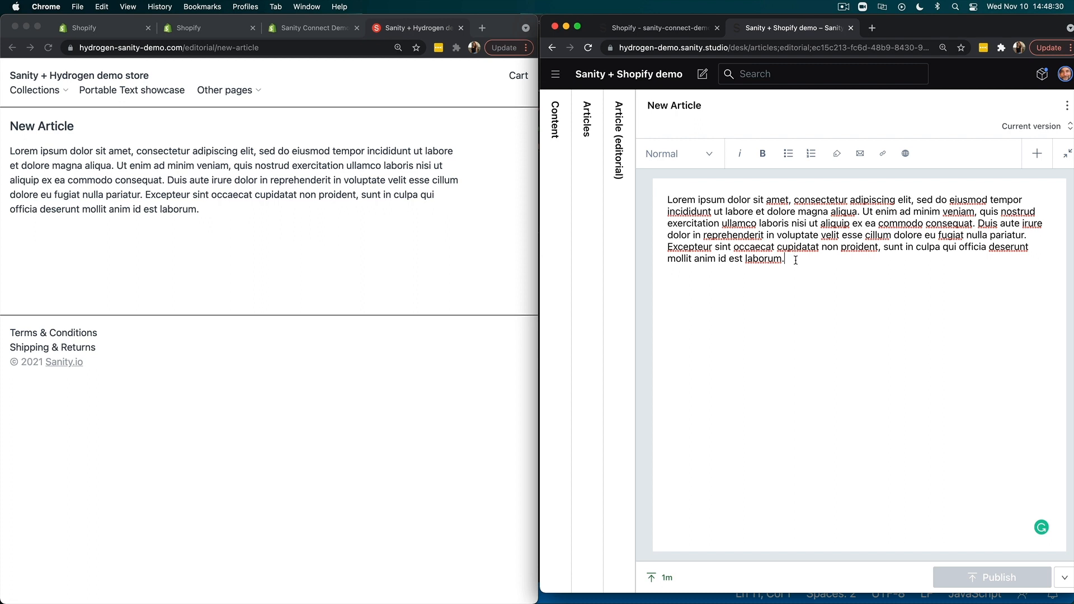
type("If ")
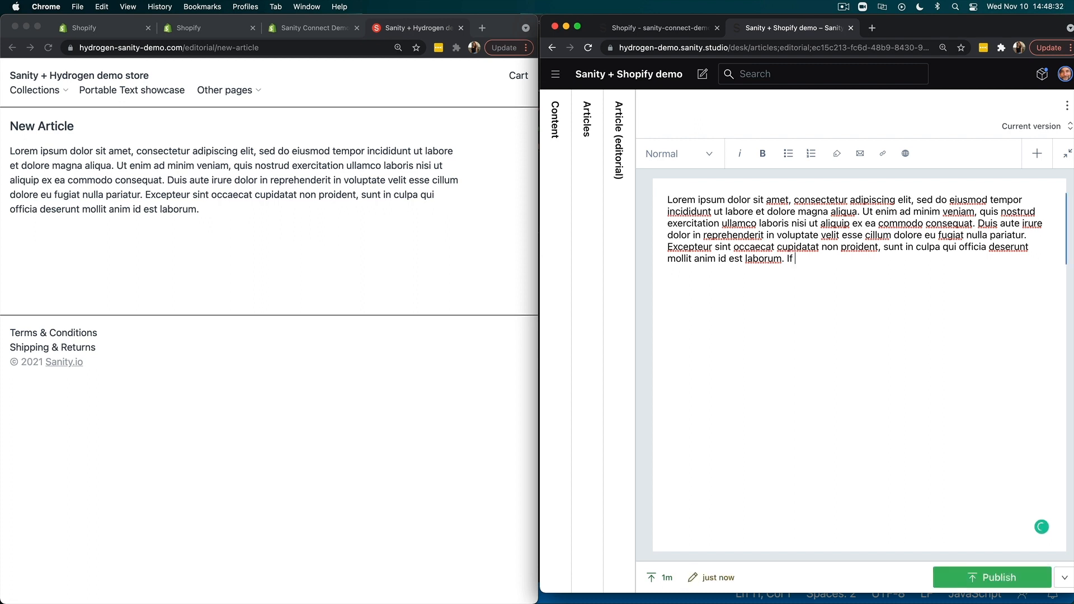
type("you are intereste")
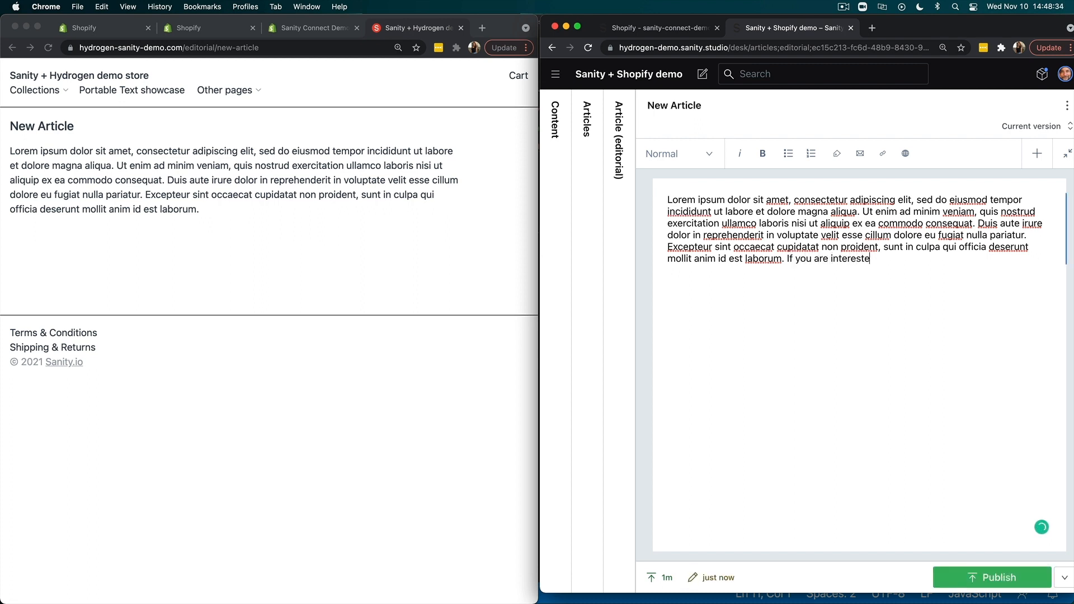
type("d in buying the vase, click here.")
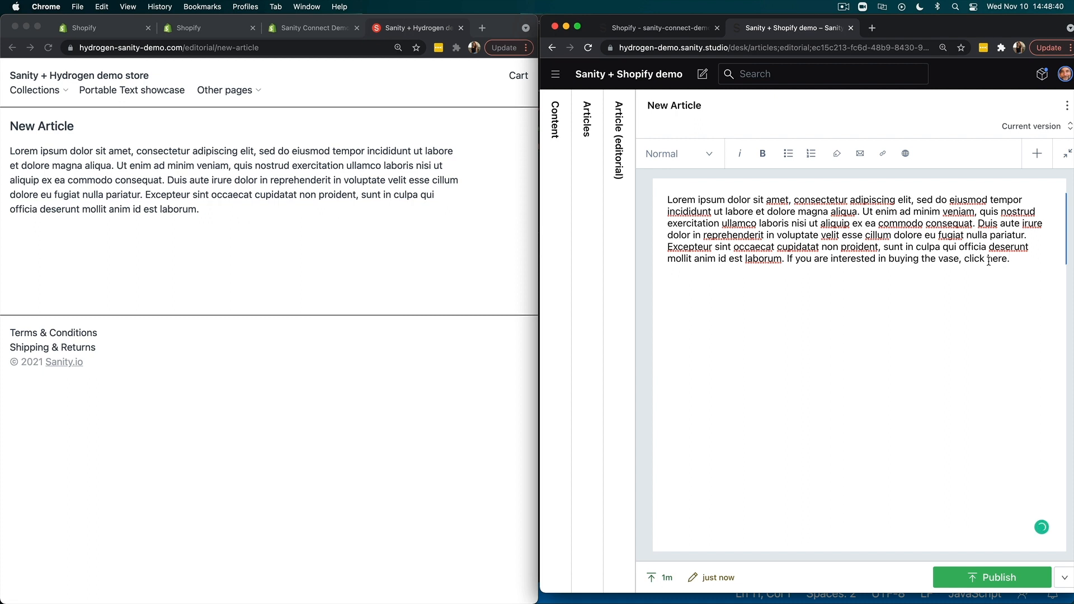
- Turn the word "here" into an inline product link referencing Example Vase A (mk2)
left_click_drag(987, 259, 1007, 259)
left_click(838, 153)
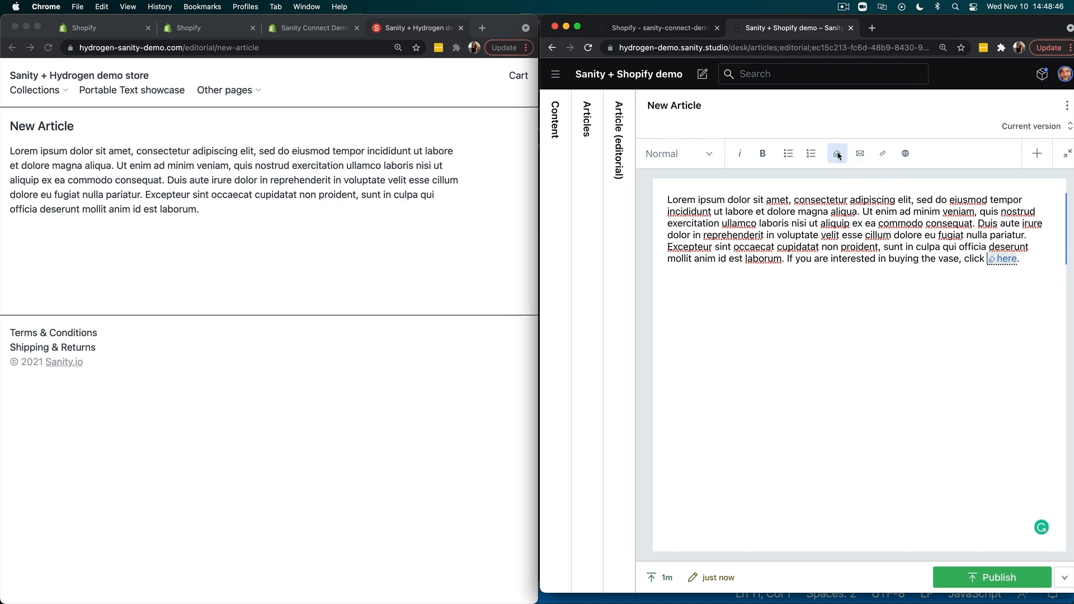
key("super+equal")
key("super+equal")
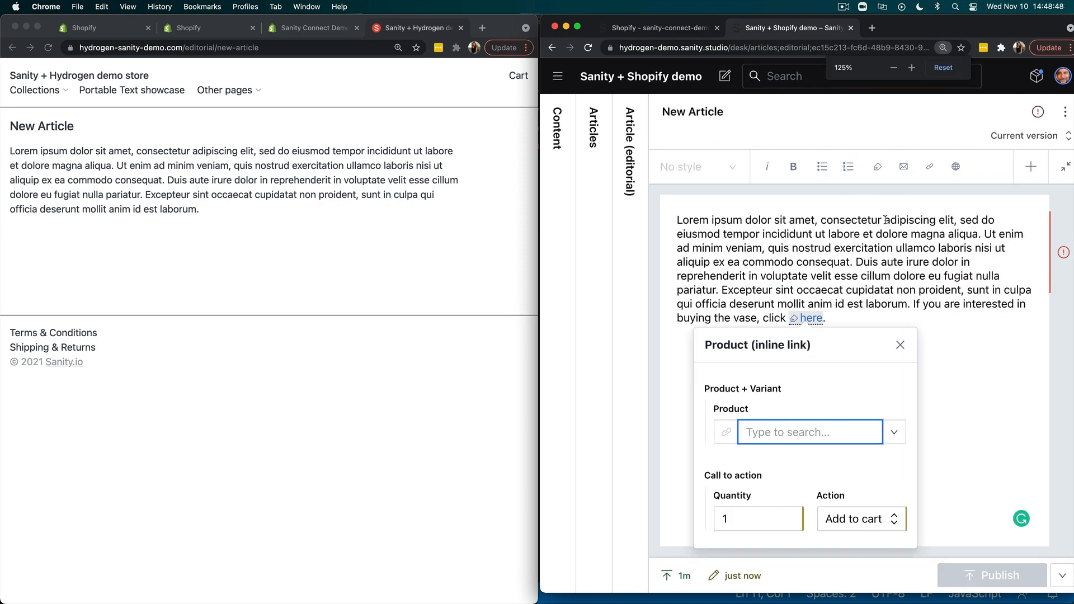
left_click(893, 433)
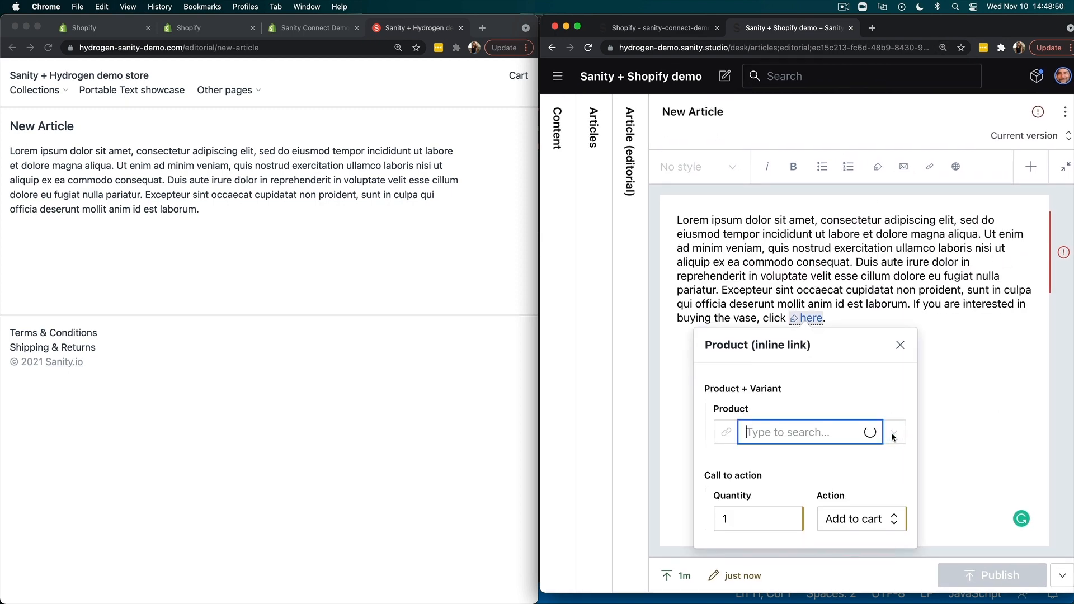
left_click(821, 465)
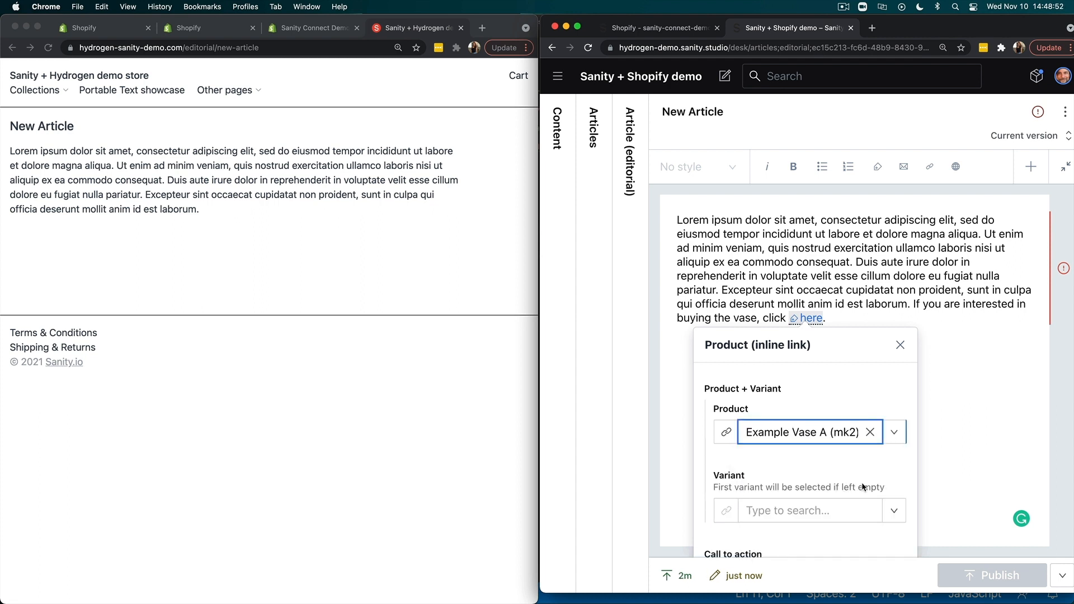
- Set the inline product link's variant to Glass, close its editor and publish the article
left_click(1054, 497)
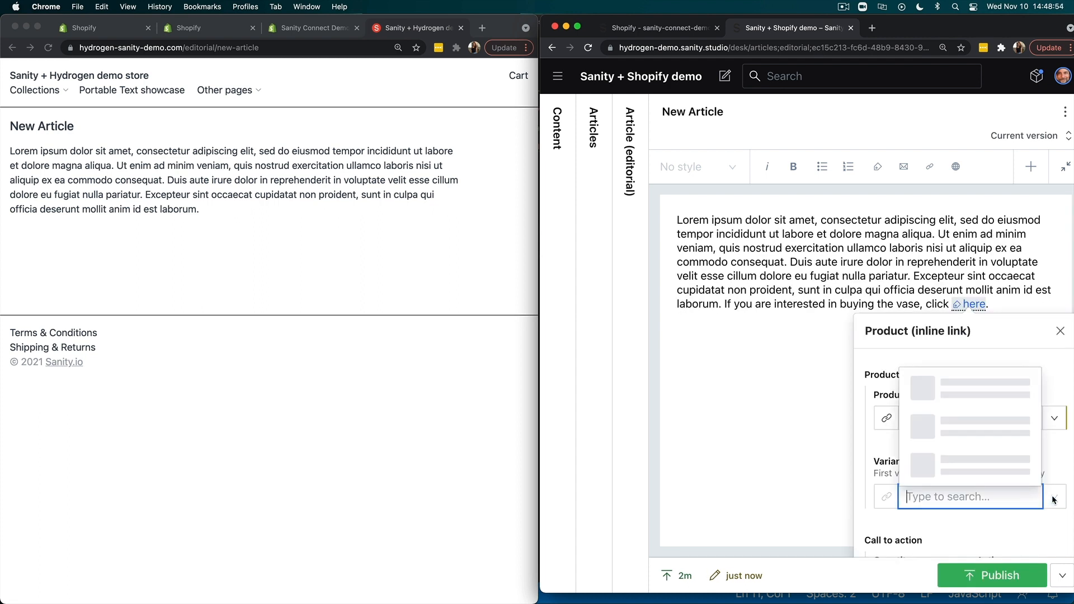
left_click(972, 398)
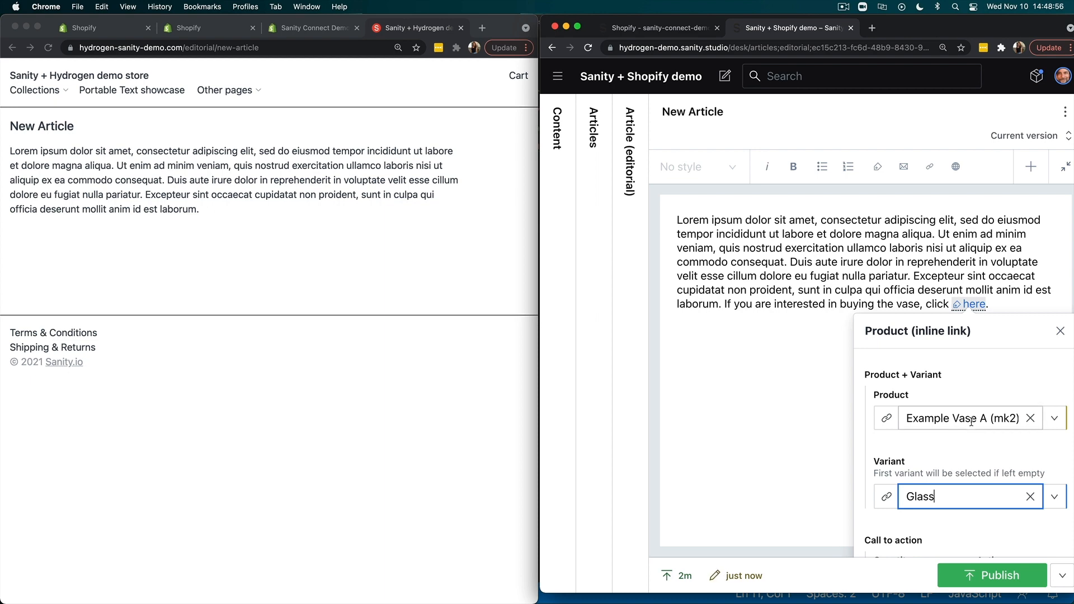
key("super+minus")
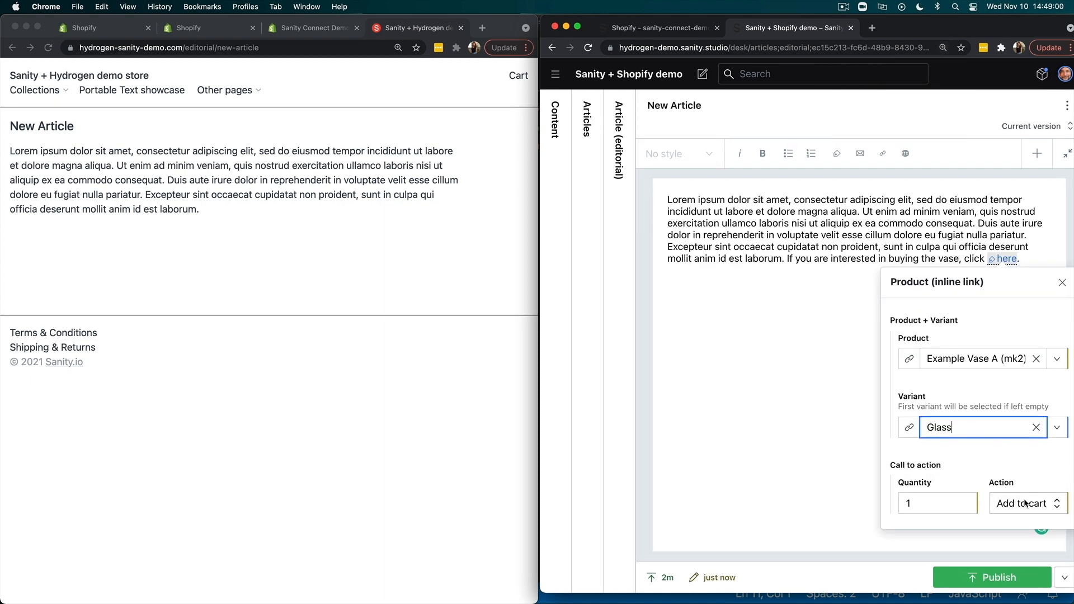
left_click(1063, 282)
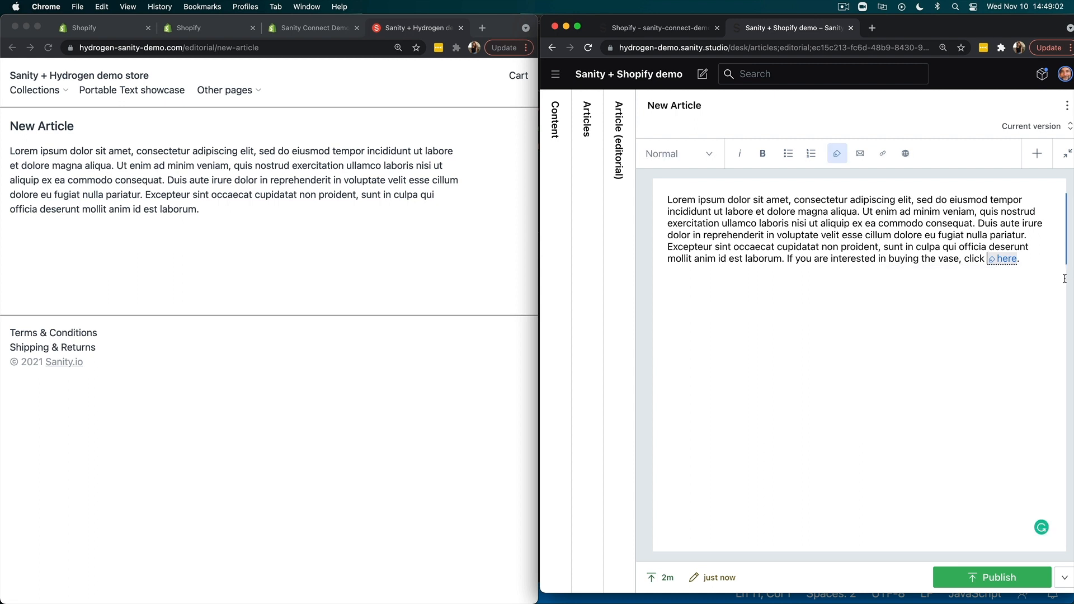
left_click(974, 578)
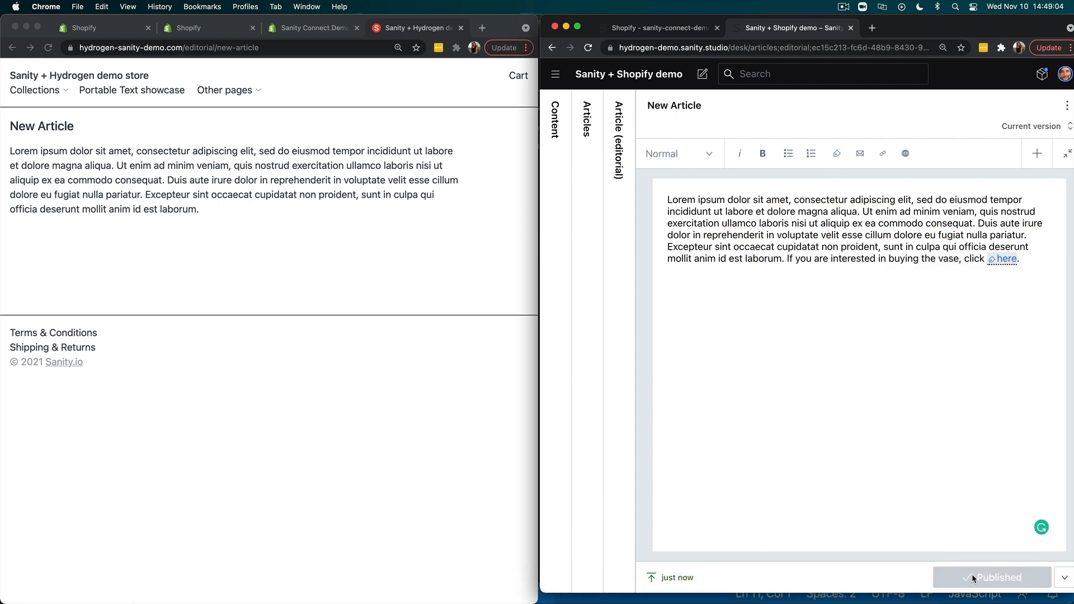
- Reload New Article on the Hydrogen storefront and add the vase to the cart through its "here" link, closing the cart
left_click(49, 48)
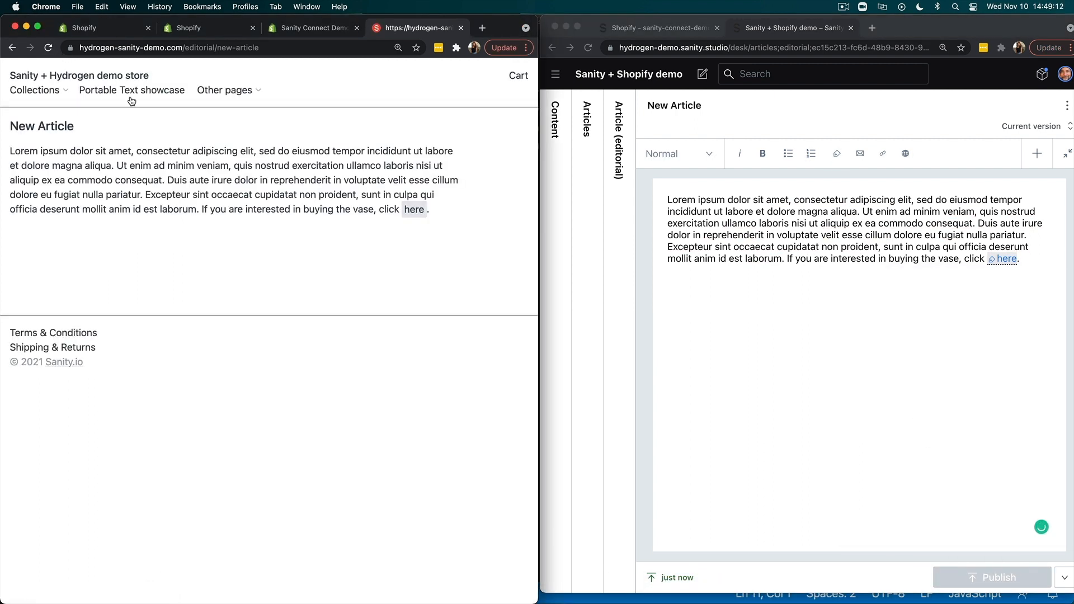
left_click(411, 211)
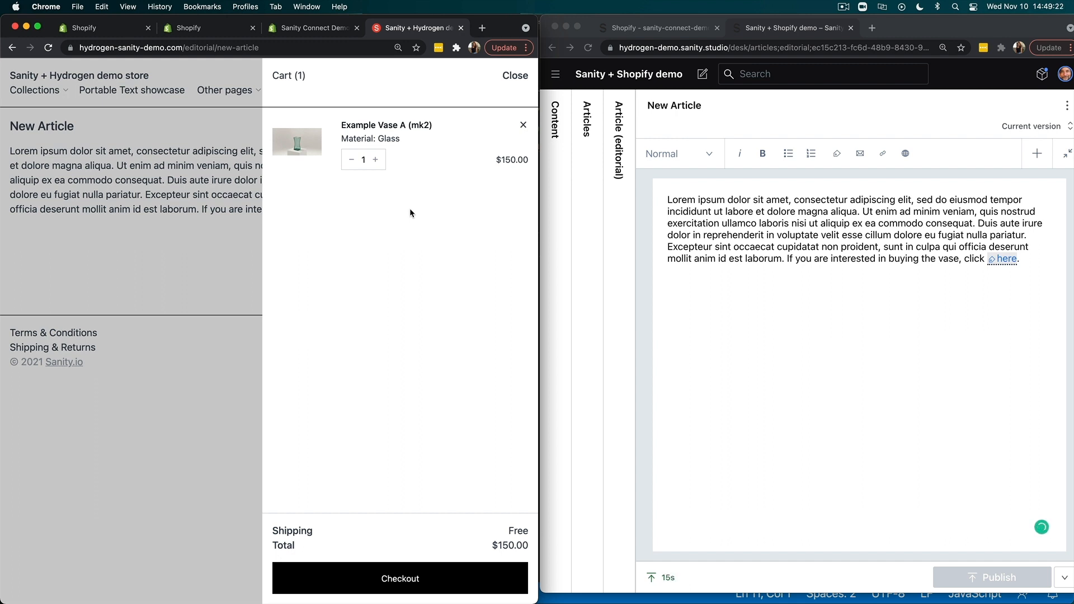
left_click(510, 81)
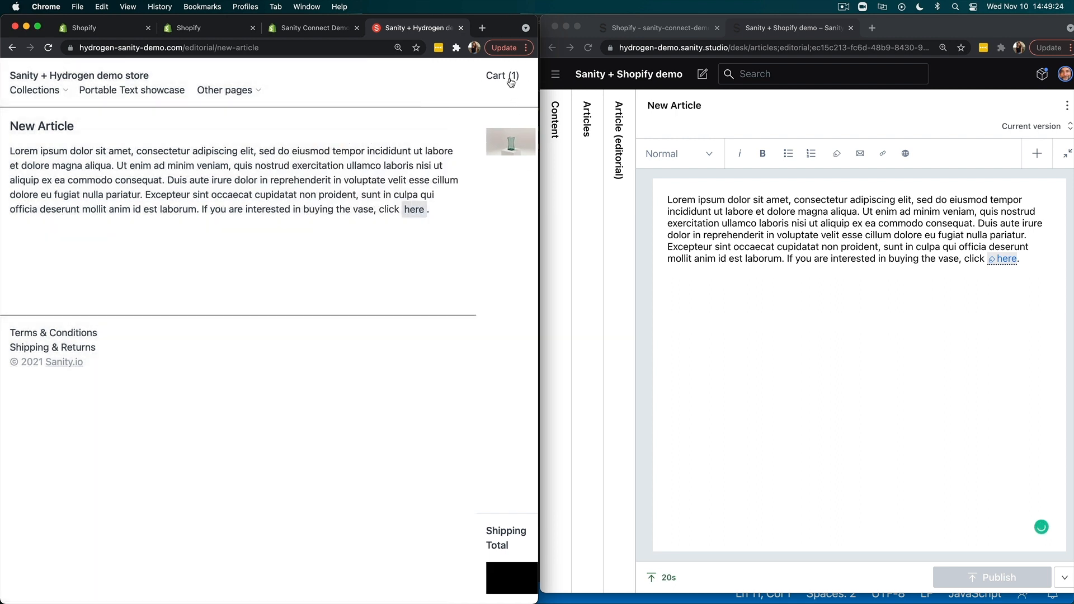
- Insert a Product block below the body paragraph, referencing Example Vase A (mk2) in the Fire variant
left_click(1029, 258)
key("Return")
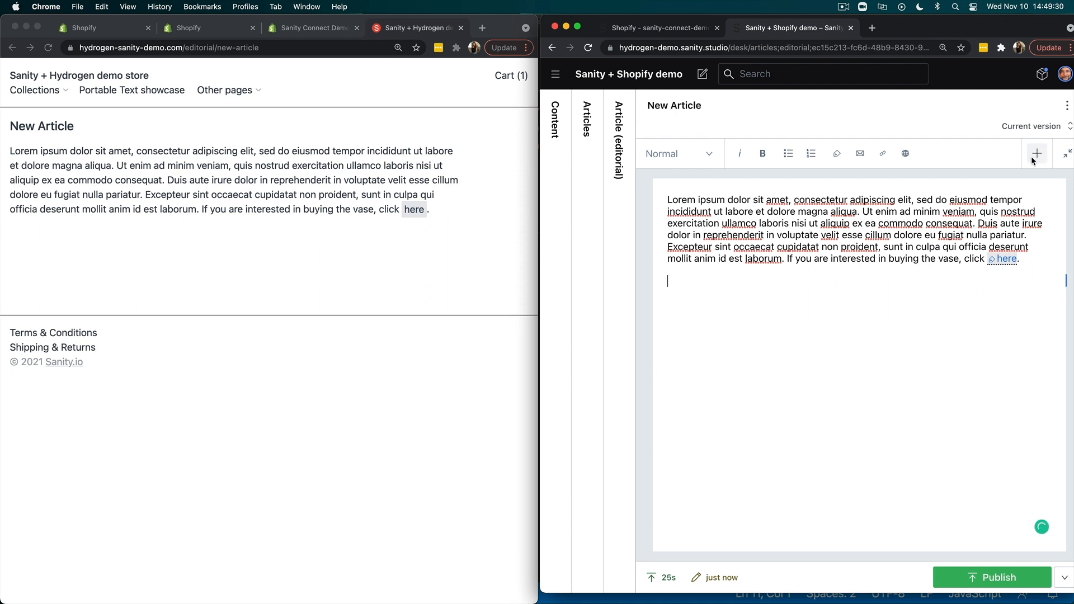
left_click(1036, 155)
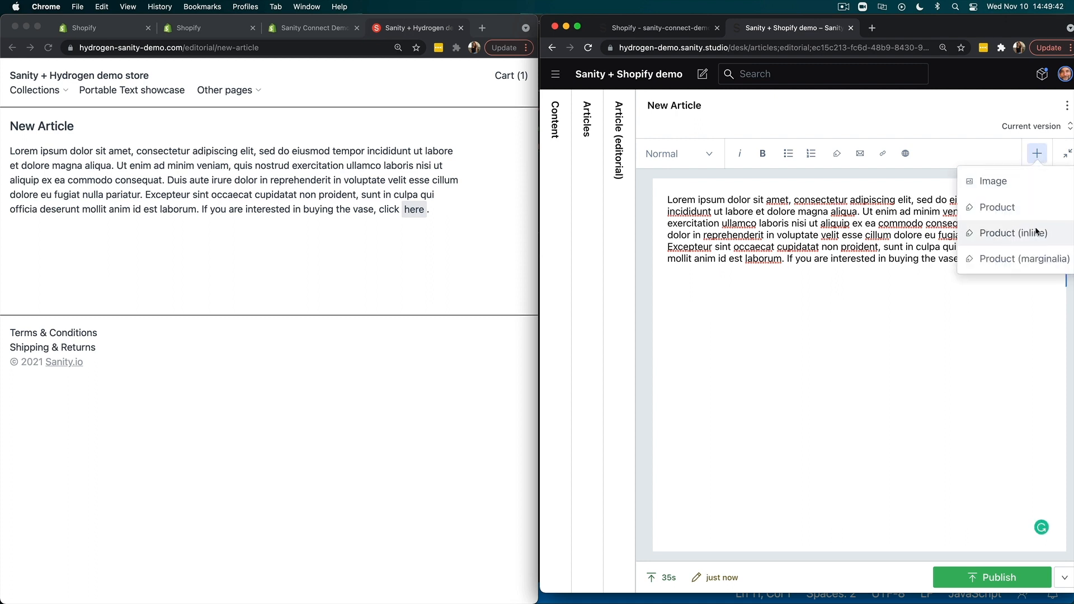
left_click(1000, 206)
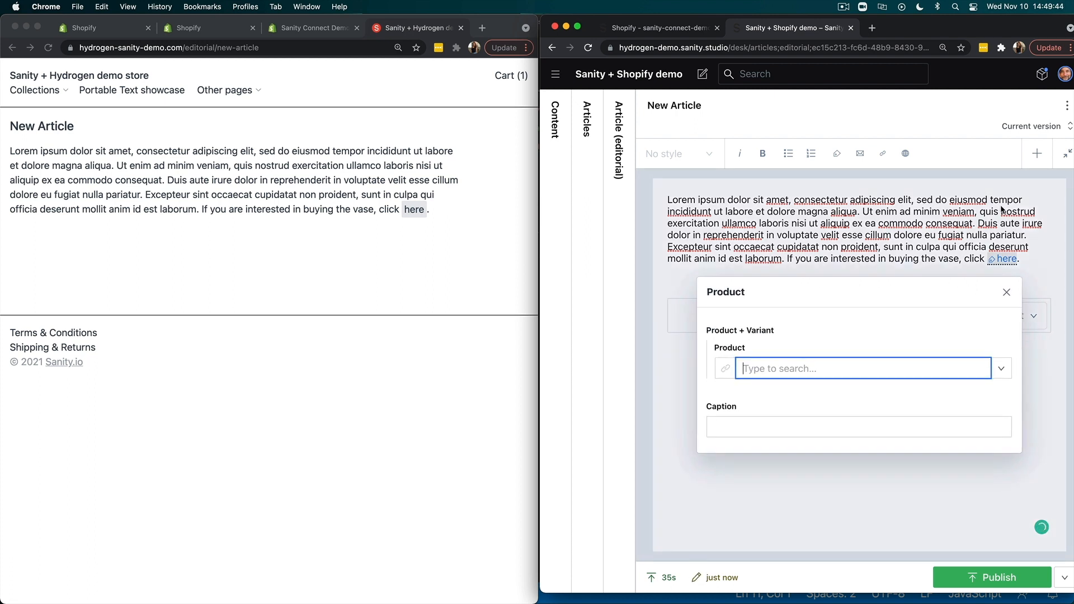
left_click(915, 364)
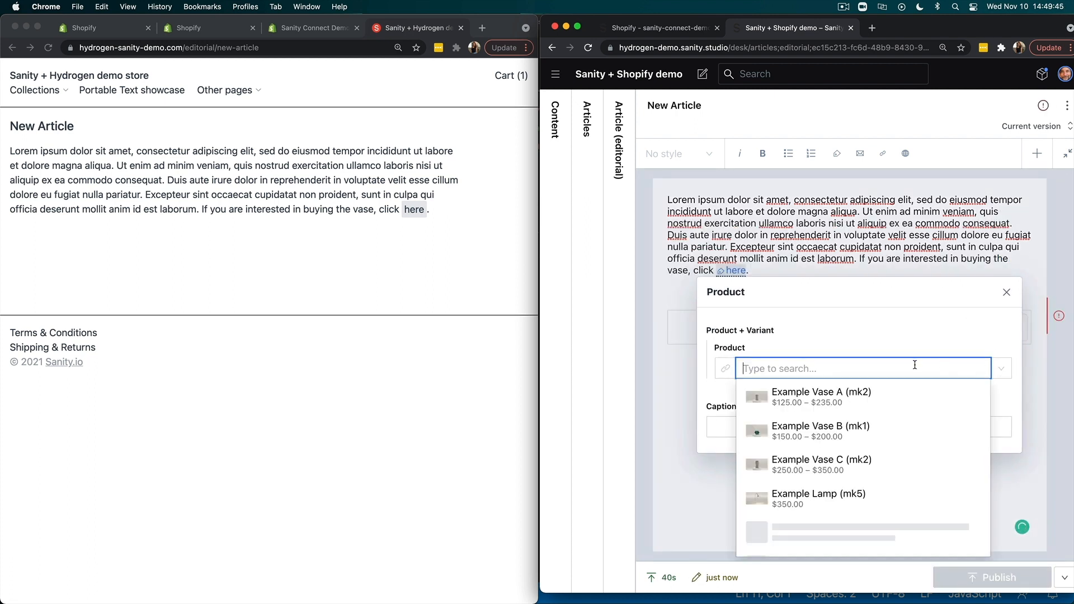
left_click(867, 394)
left_click(1003, 404)
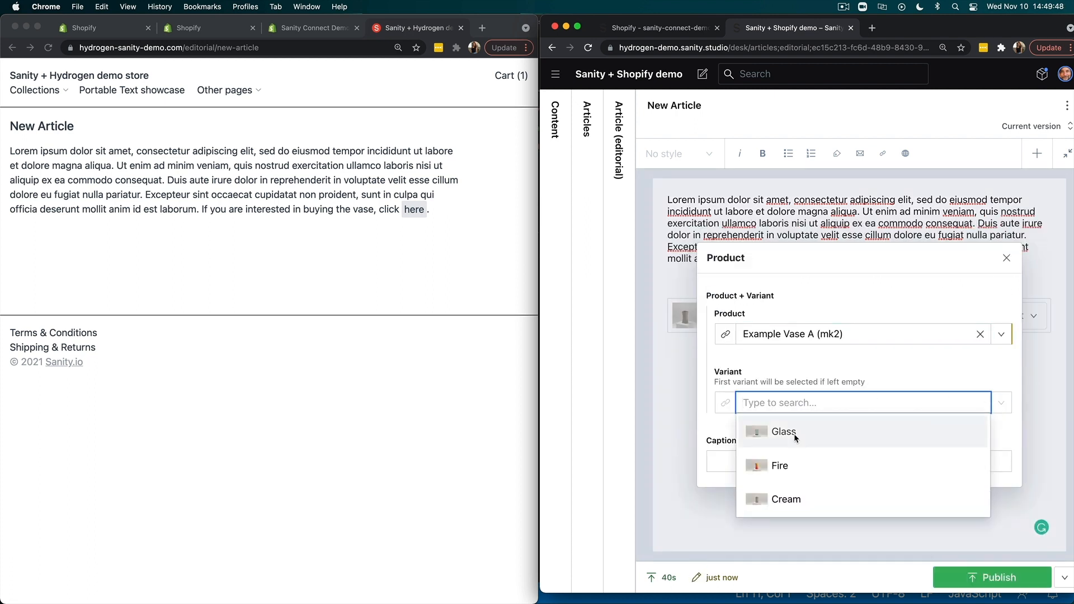
left_click(776, 468)
- Caption the product block "Add the fire vase to my cart", close its editor and publish the article
left_click(823, 463)
type("Add The")
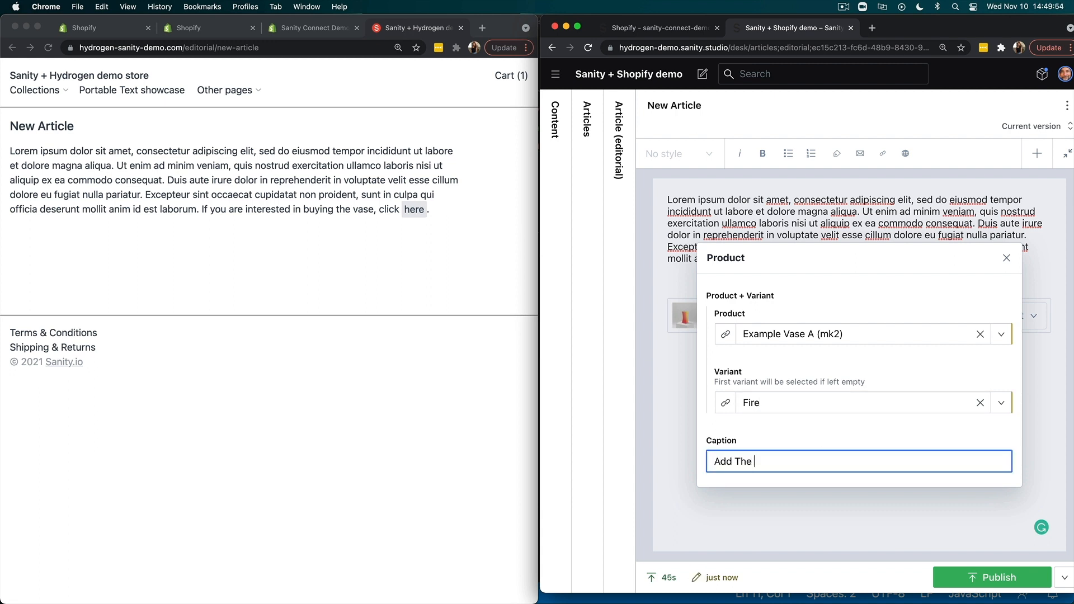
key("BackSpace")
key("BackSpace")
key("BackSpace")
key("BackSpace")
type("the fireve vase to my cart")
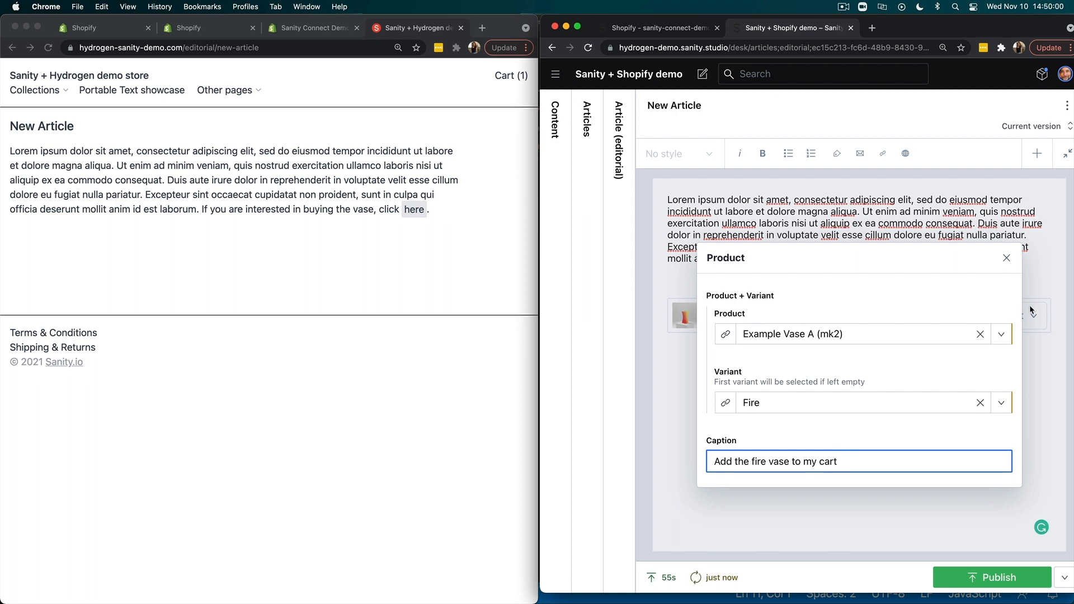
left_click(1006, 256)
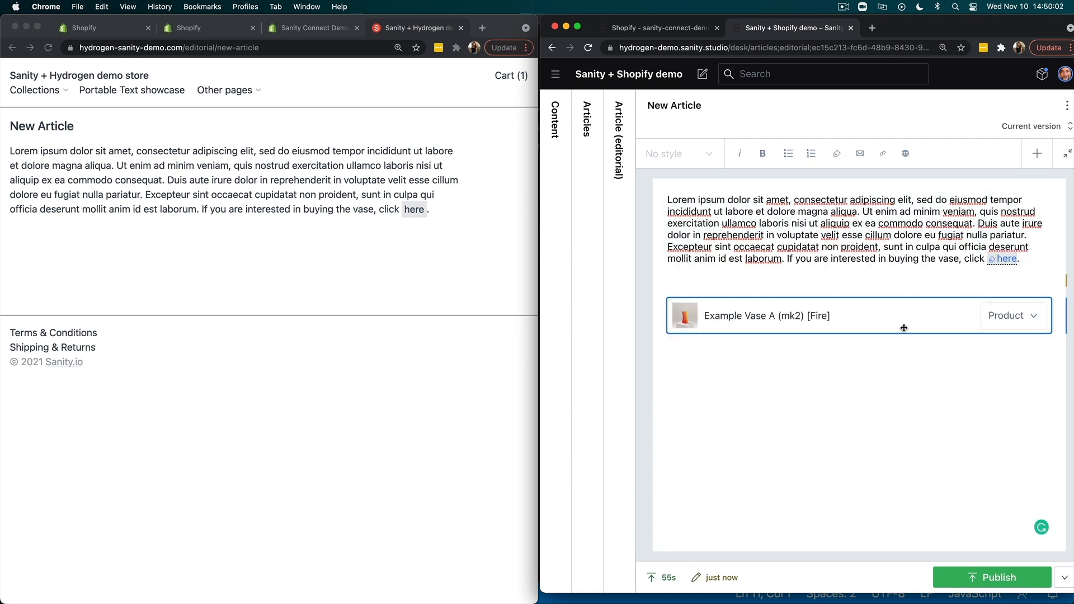
left_click(964, 580)
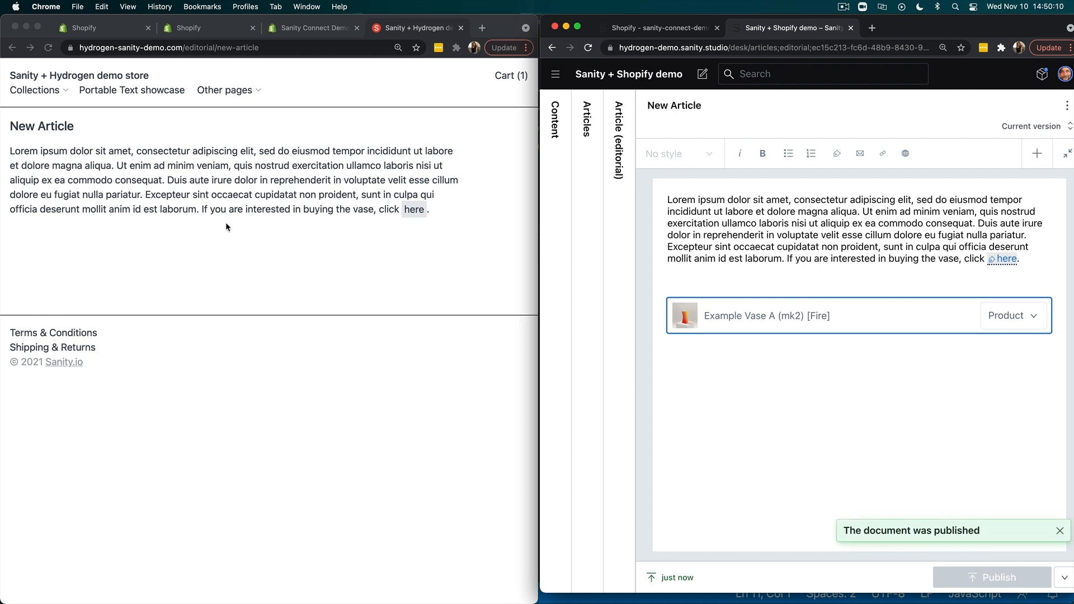
- Reload the storefront article and add the Fire vase to the cart from its product card, closing the cart
left_click(48, 47)
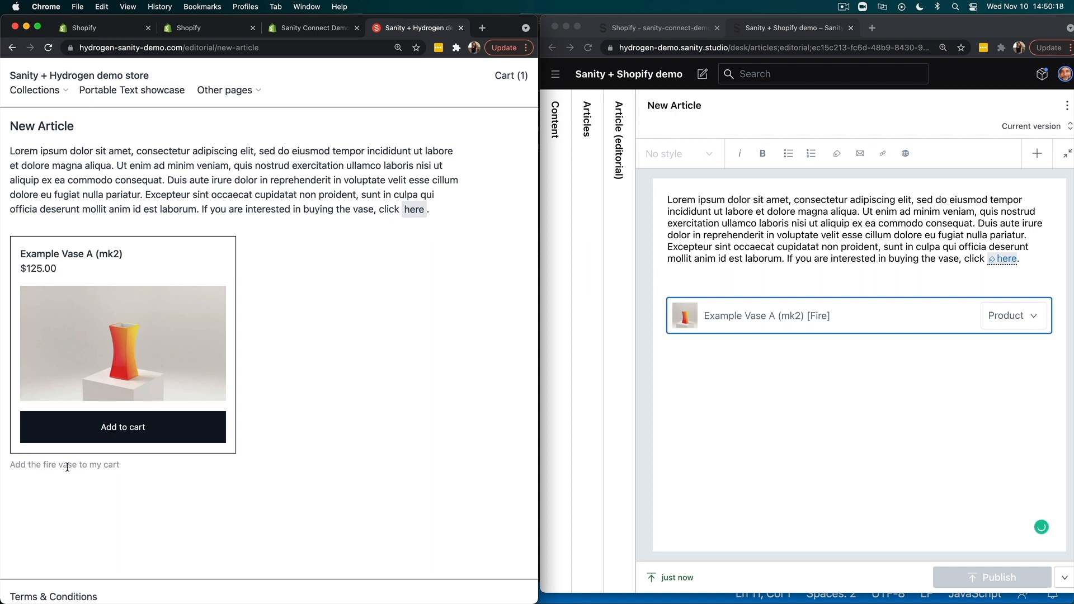
left_click(104, 431)
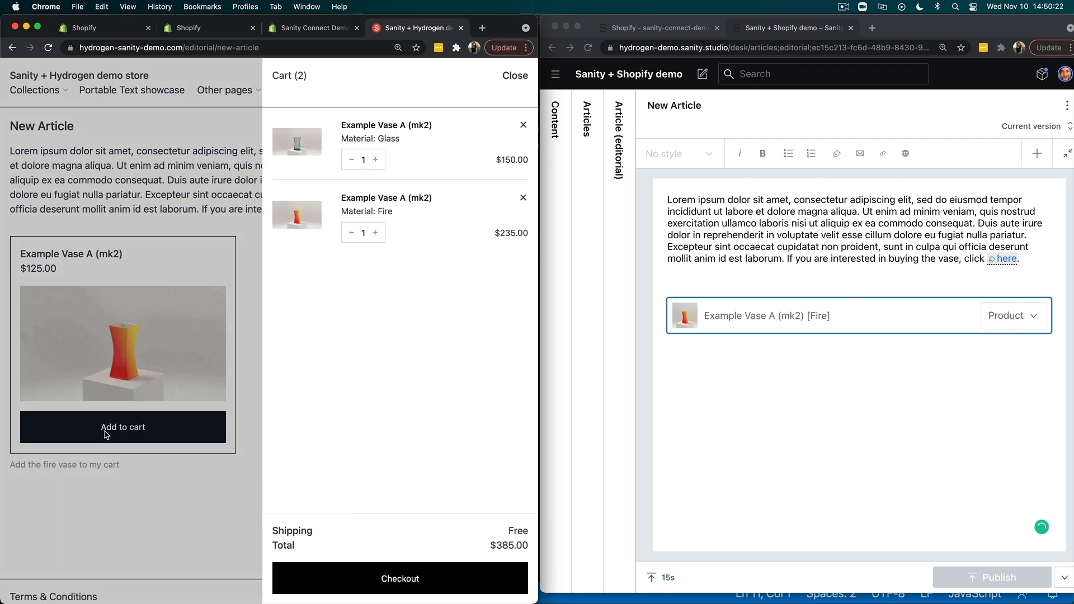
left_click(517, 77)
- Insert a Product (marginalia) element on the empty line between the body paragraph and the Fire vase block
left_click(1038, 160)
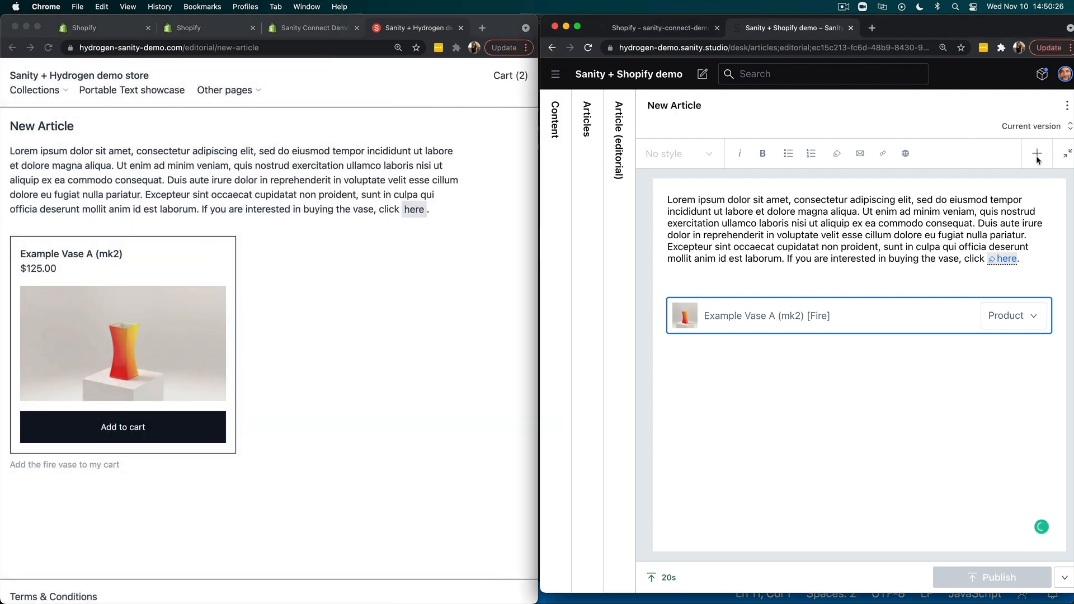
left_click(1037, 159)
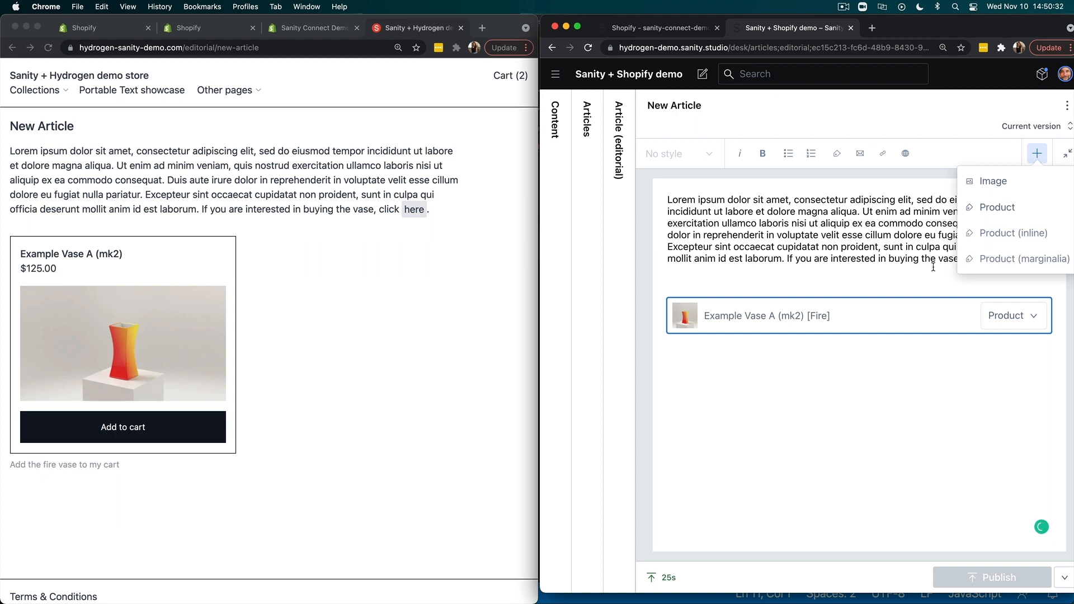
left_click(818, 274)
left_click(1035, 152)
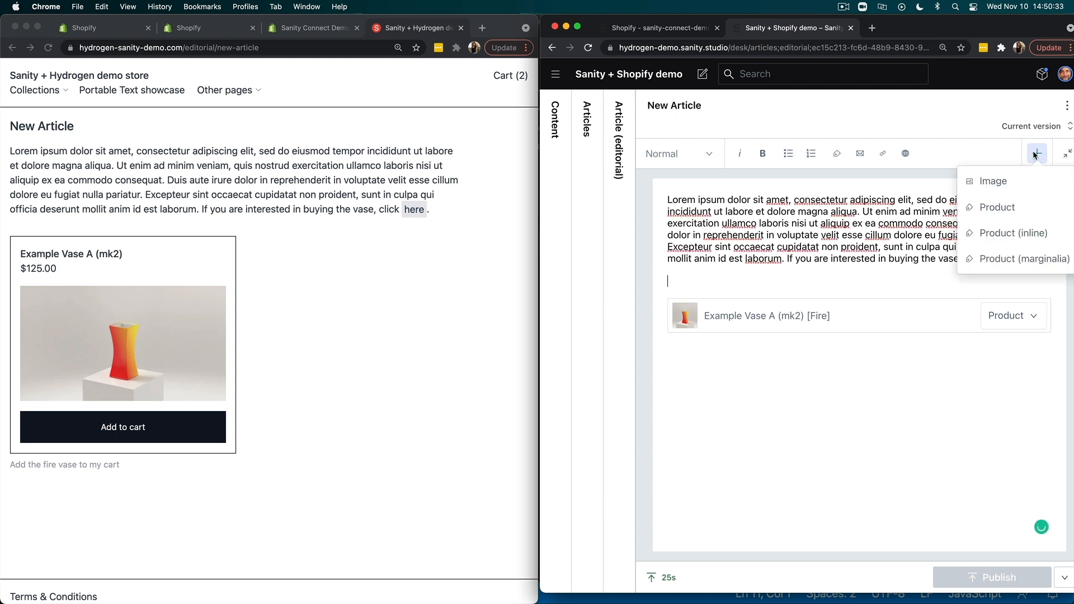
left_click(1028, 263)
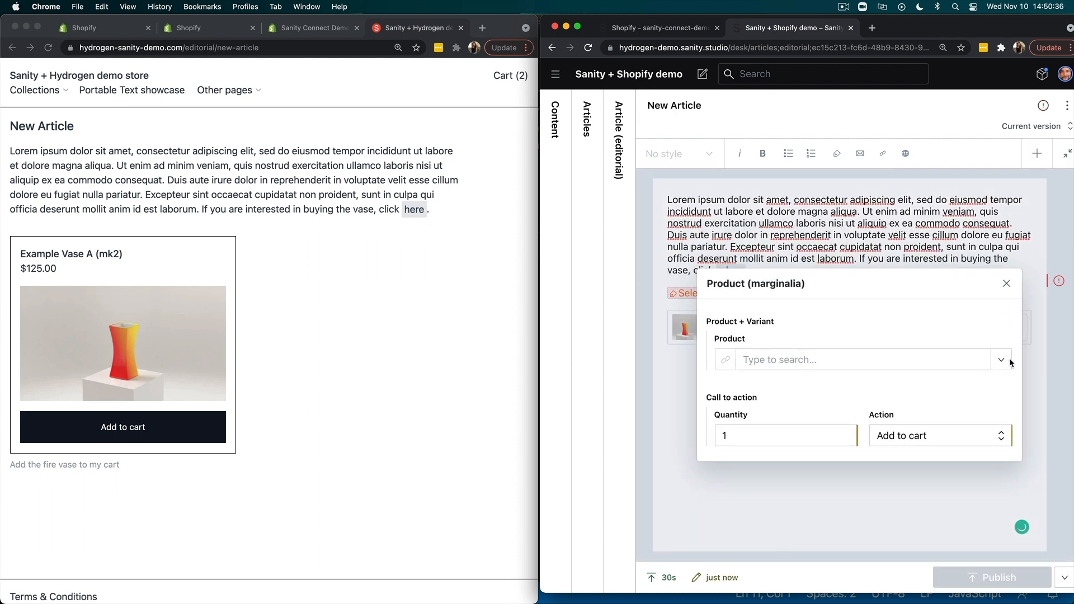
- Reference Example Vase A (mk2) in the Cream variant for the marginalia product, publish the article and close the product editor
left_click(1001, 359)
left_click(815, 386)
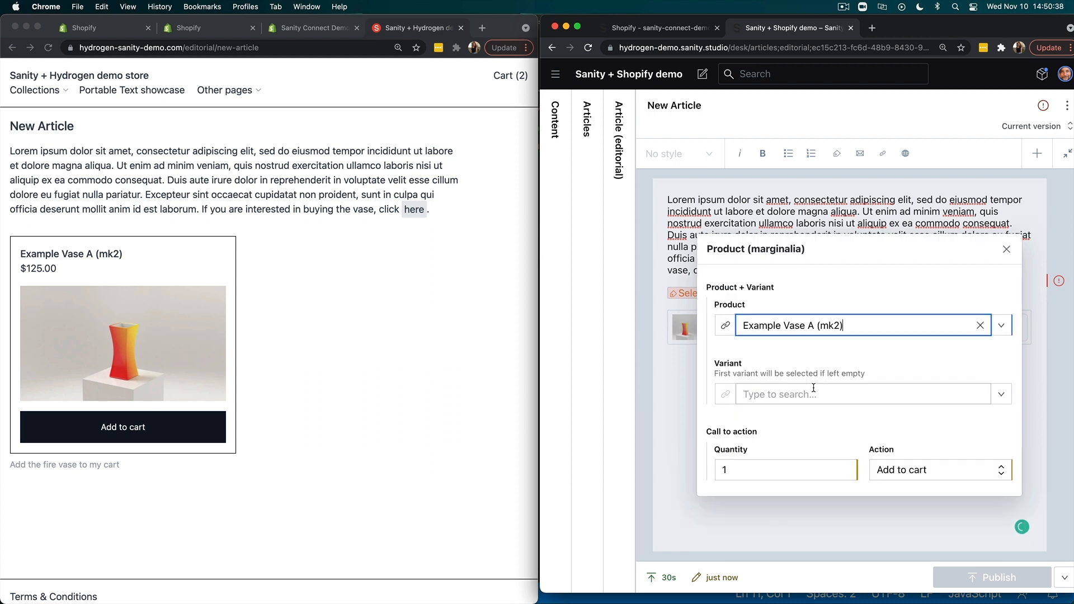
left_click(1007, 397)
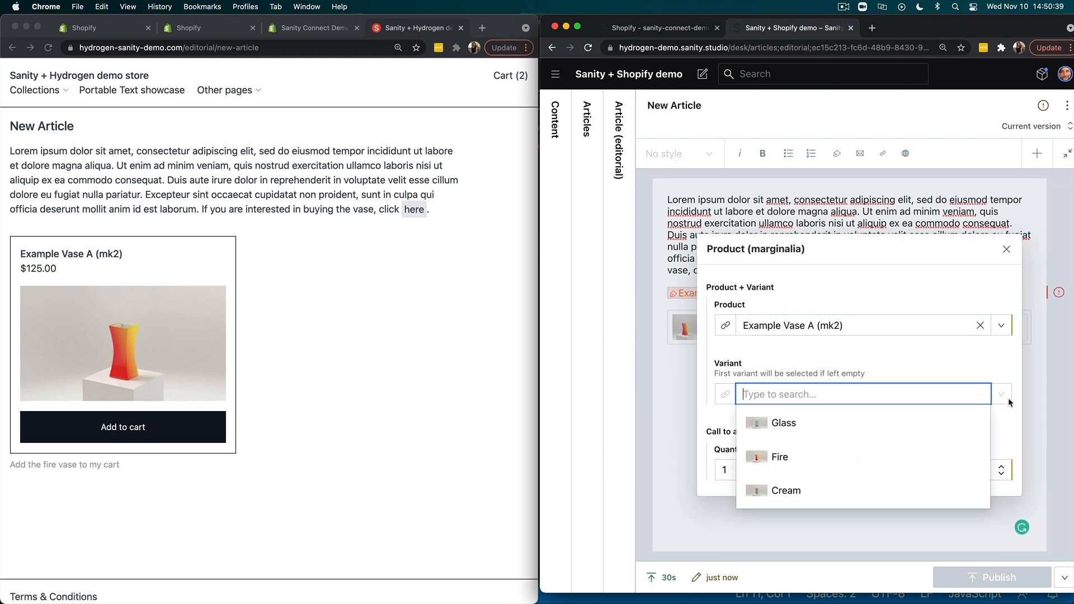
left_click(830, 485)
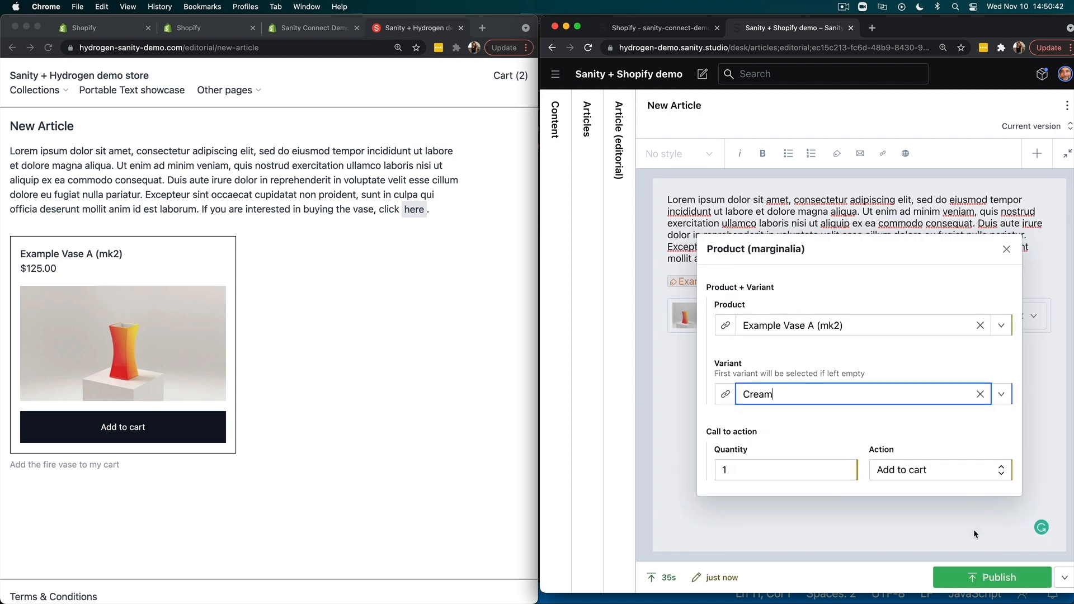
left_click(978, 573)
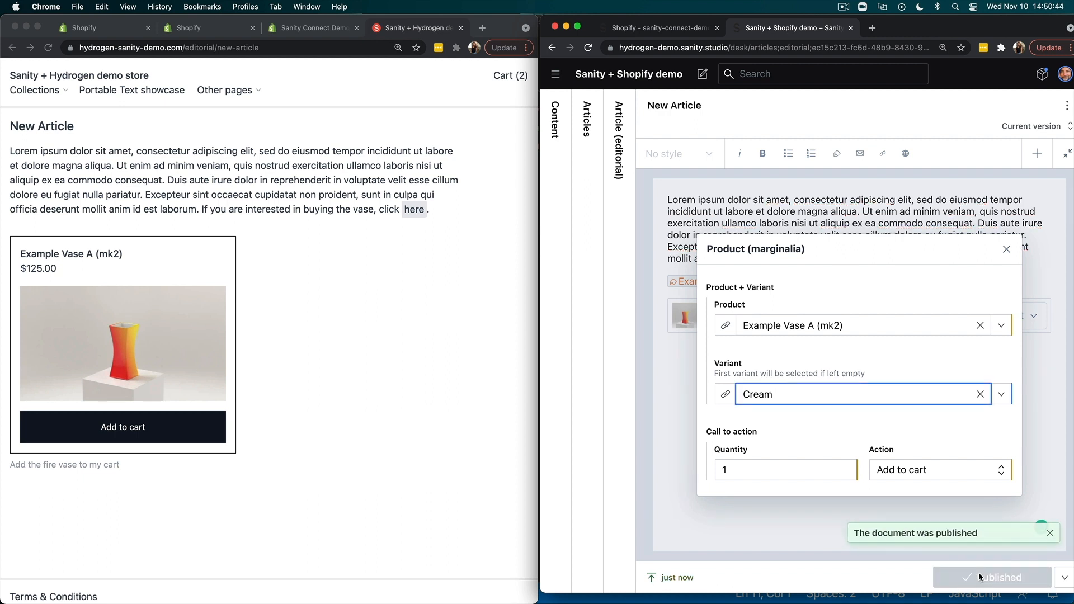
left_click(1005, 250)
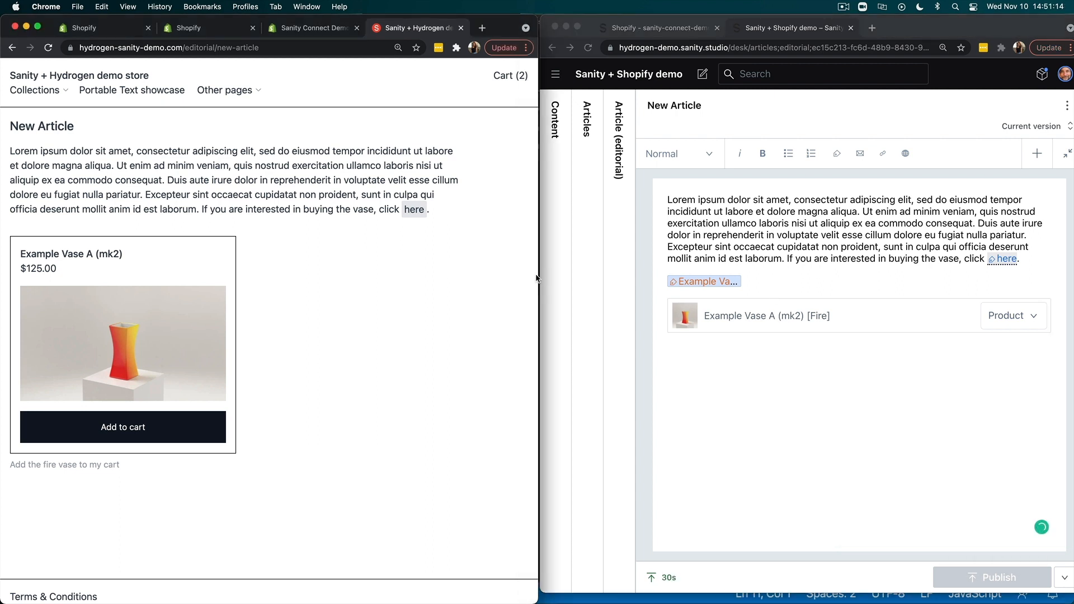
- Reload the storefront article, widen its browser window and add the Cream vase to the cart from the margin product card
left_click(48, 47)
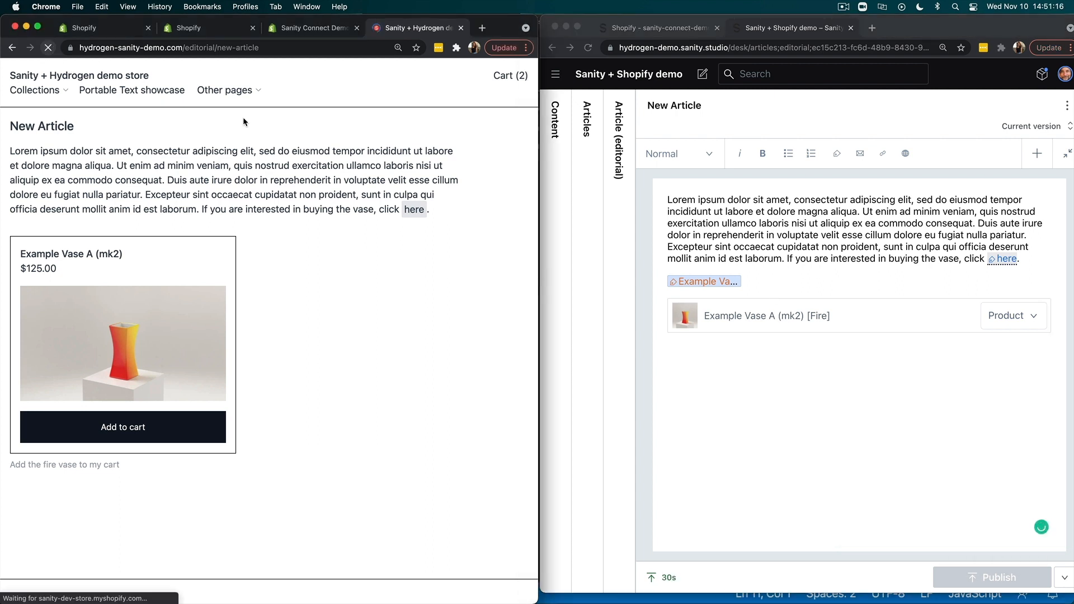
left_click_drag(542, 274, 673, 270)
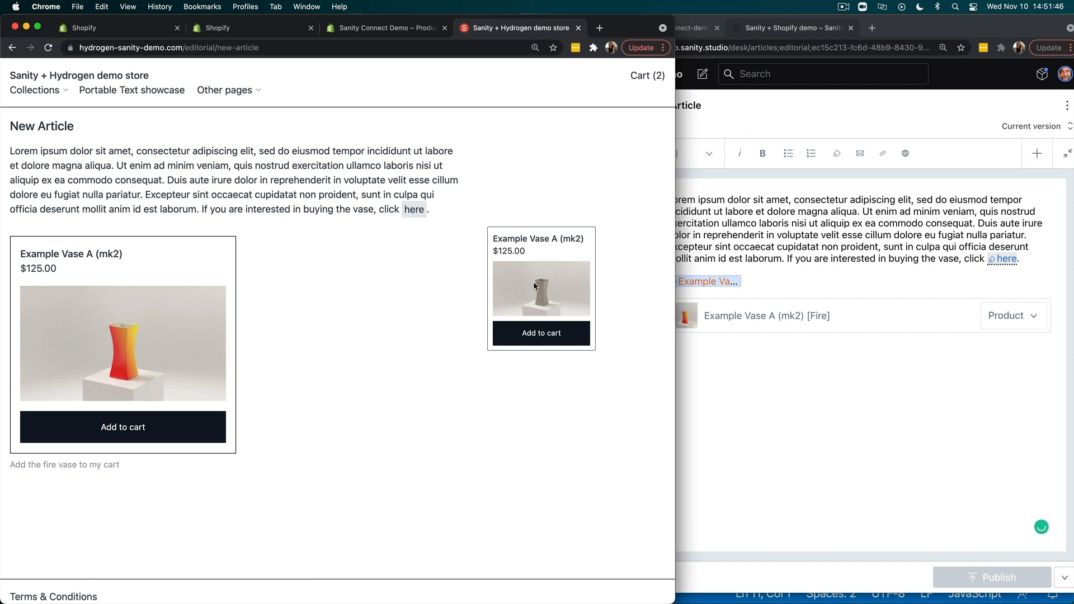
left_click(531, 330)
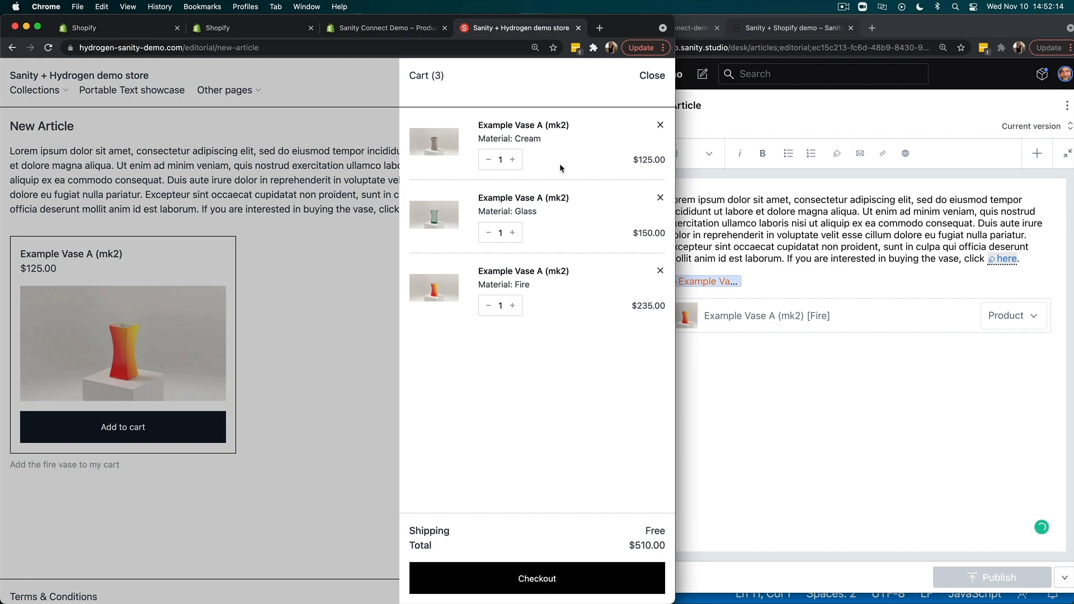
- Switch to Visual Studio Code and shrink the terminal area to show more of schema.js
key("ctrl+Up")
left_click(457, 326)
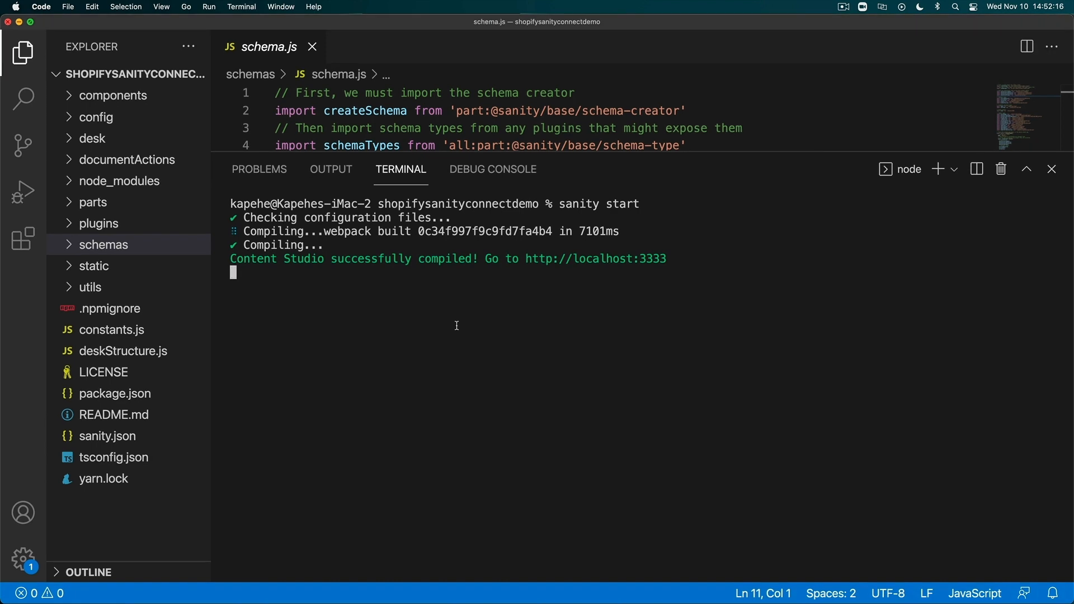
left_click_drag(609, 152, 624, 469)
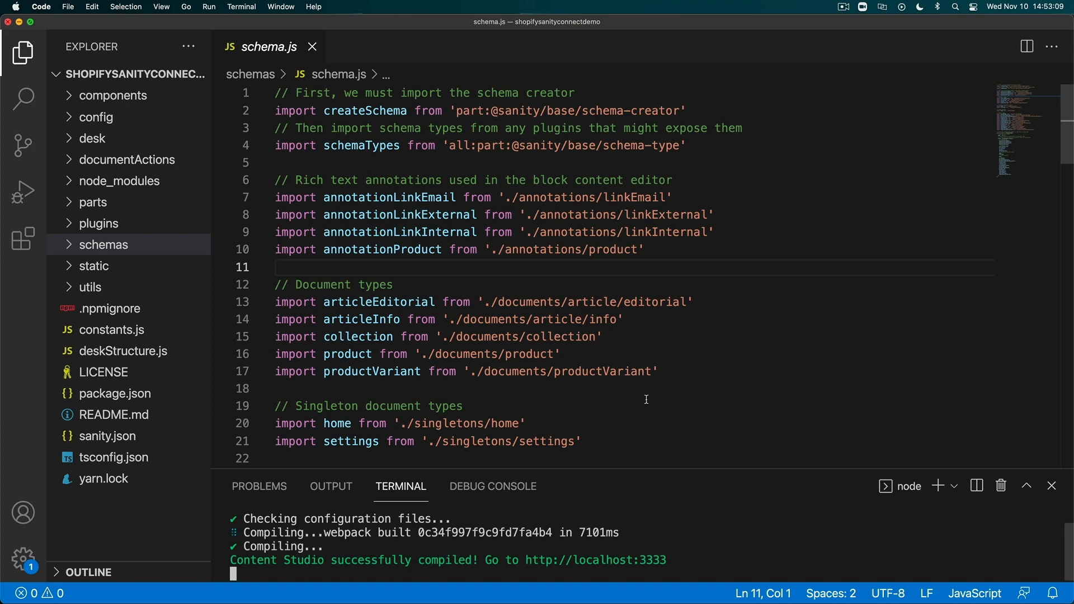
- Switch back to the Chrome window with the Hydrogen storefront and widen it to the full screen width
key("ctrl+Up")
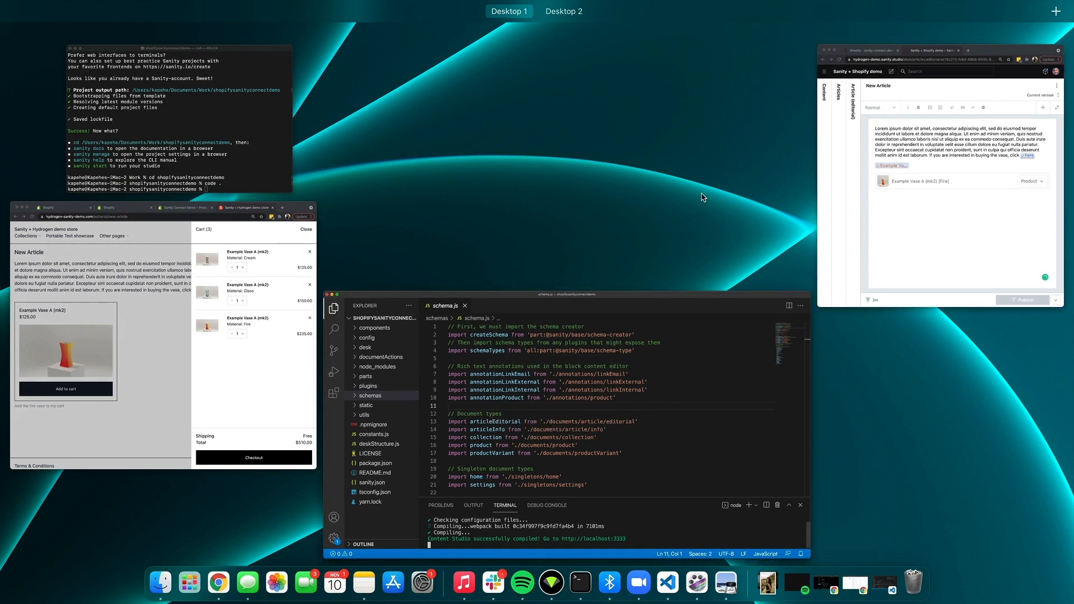
left_click(276, 263)
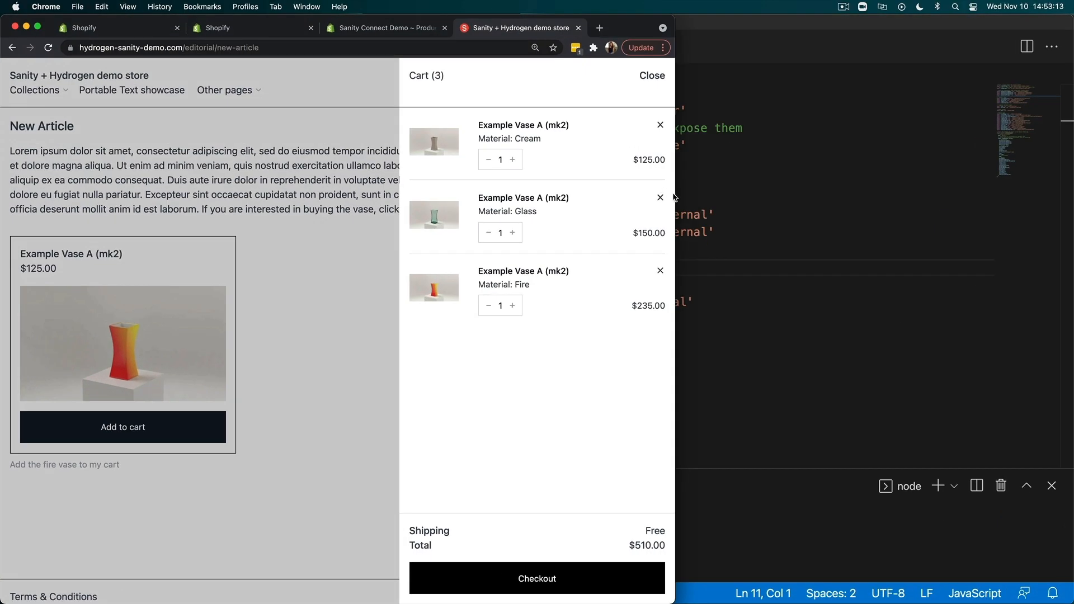
left_click_drag(675, 192, 1073, 192)
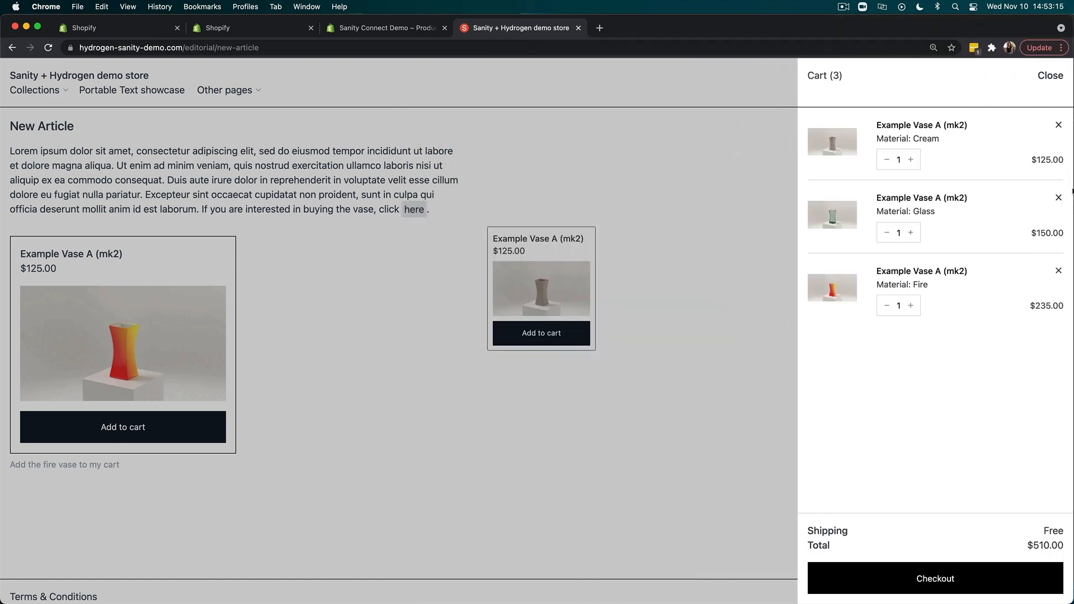
- Open the Sanity community sign-up page at slack.sanity.io in a new browser tab and enlarge the page
left_click(599, 30)
type("sani")
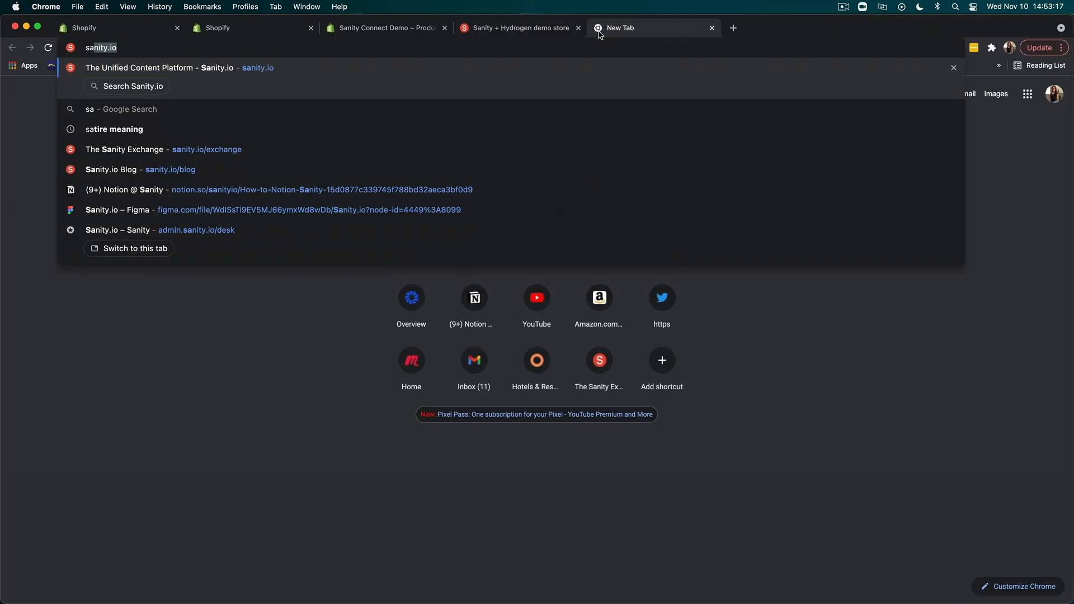
key("BackSpace")
key("BackSpace")
key("BackSpace")
key("BackSpace")
type("lack")
key("Return")
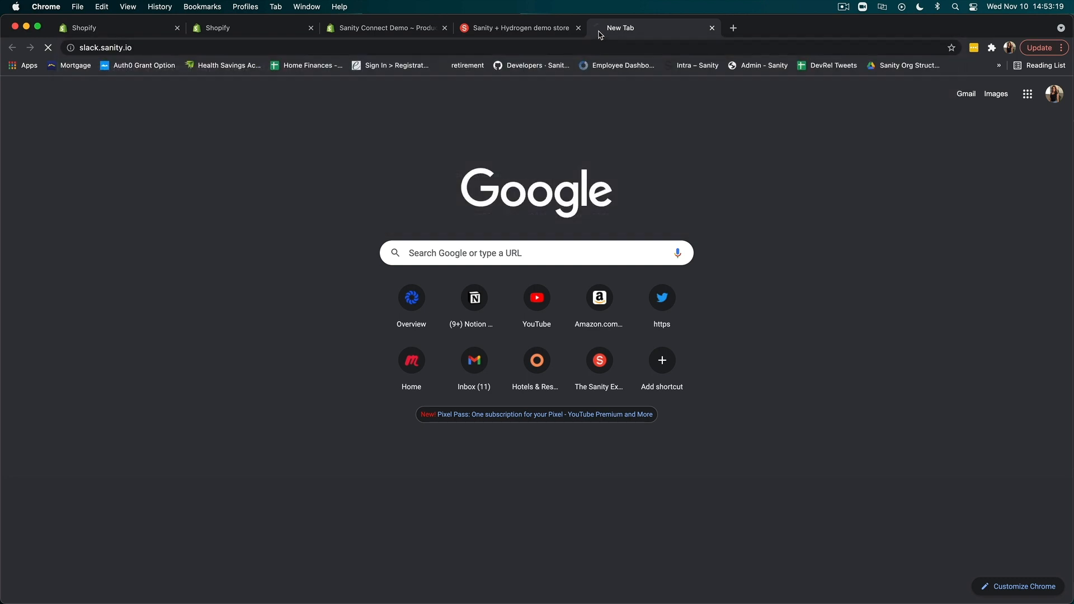
left_click(918, 128)
key("super+plus")
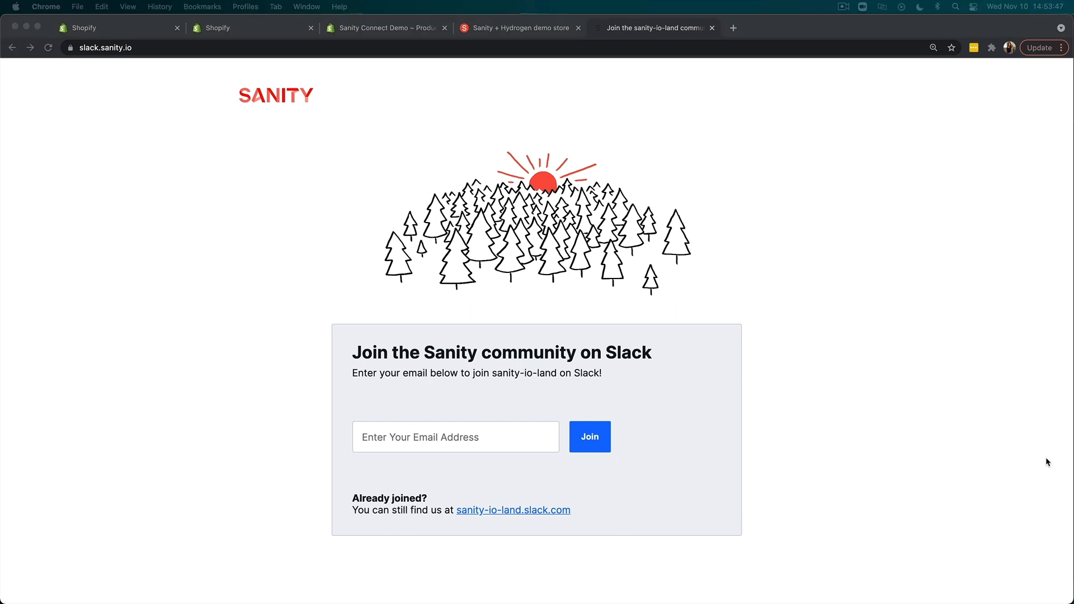
- Open sanity.io/docs/sanity-connect-for-shopify in a new tab and look through its installation, synchronization and document reference sections
left_click(734, 28)
type("https://sanity.io/docs/sanity-connect-for-shopify")
key("Return")
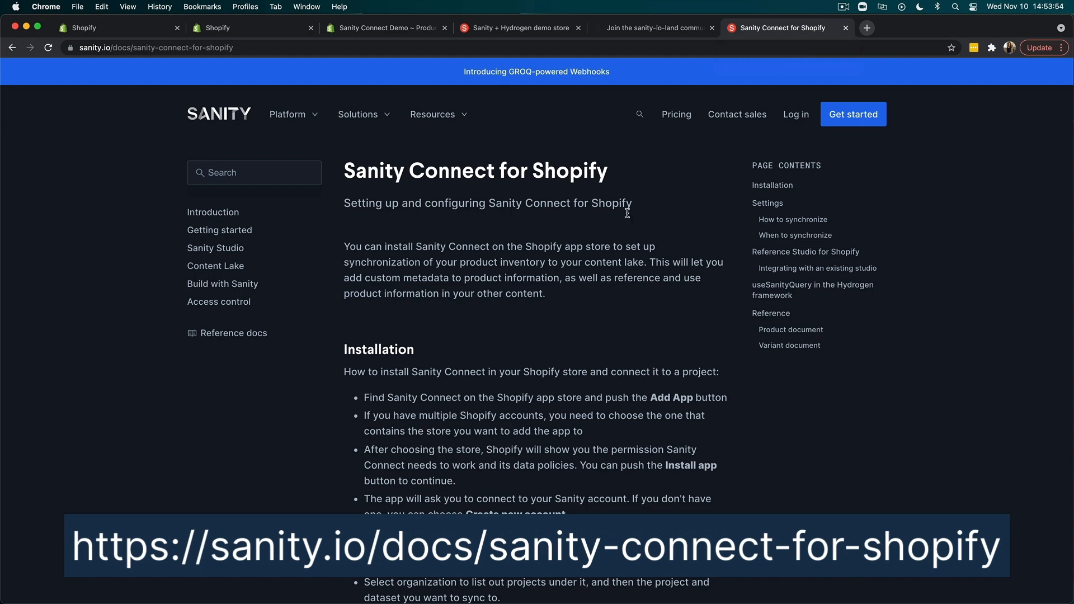
scroll(609, 347, "down", 10)
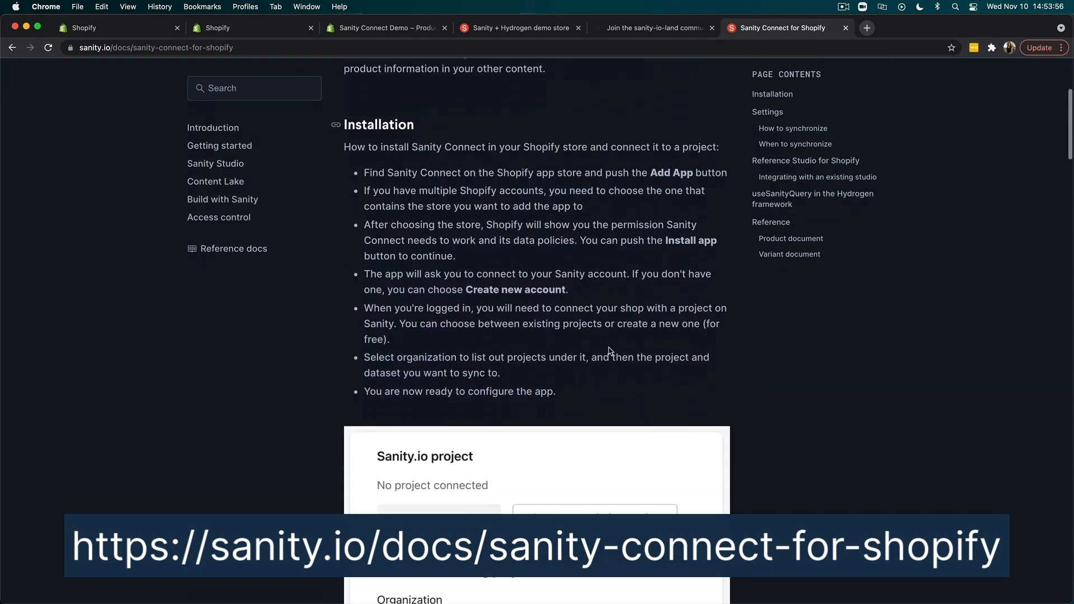
scroll(609, 347, "down", 15)
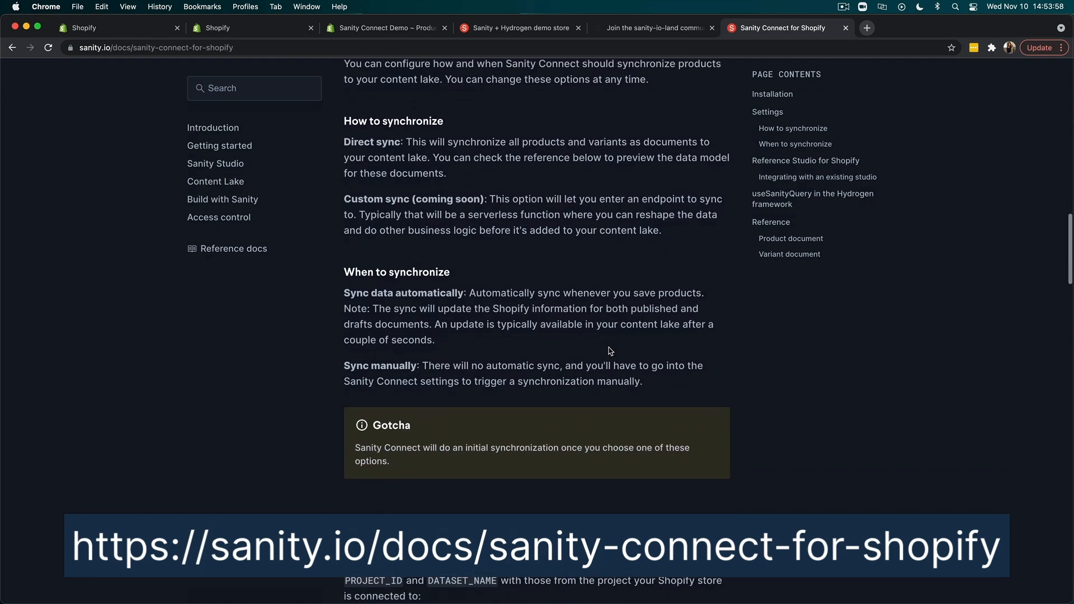
scroll(608, 351, "down", 12)
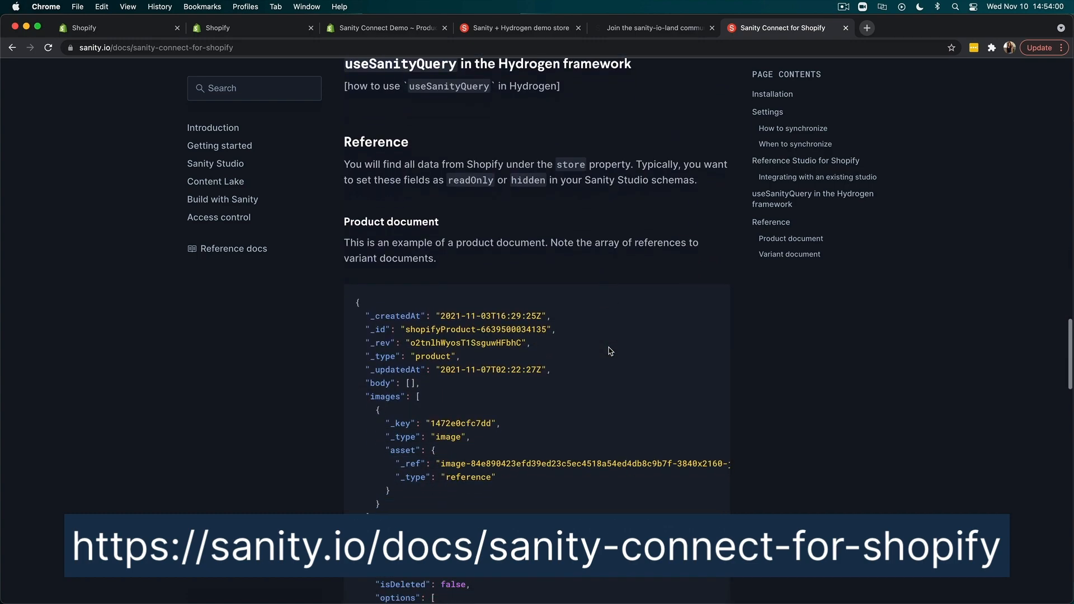
scroll(609, 352, "down", 15)
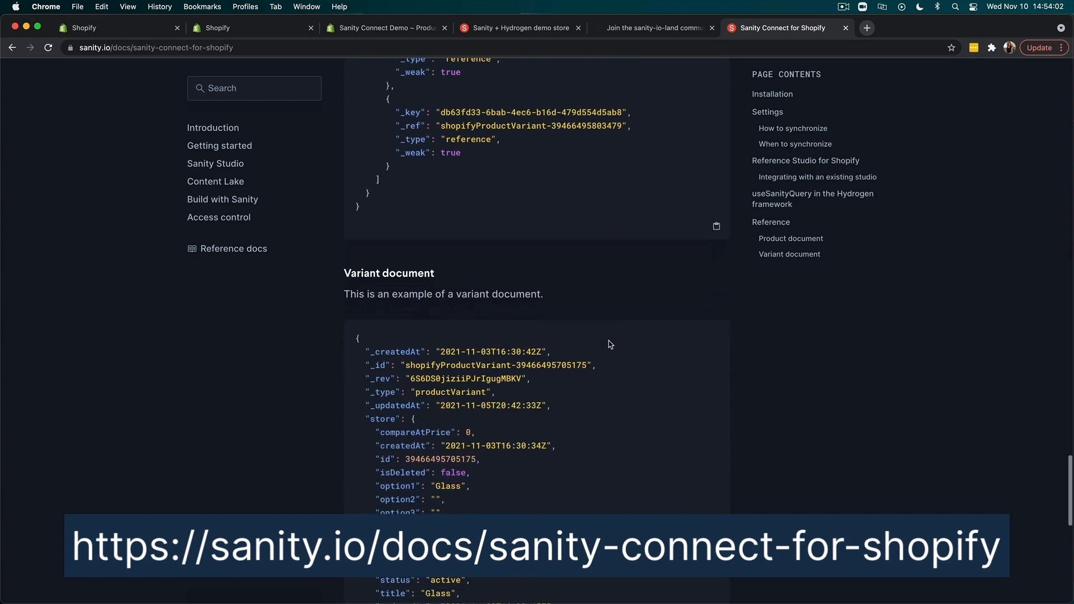
scroll(610, 344, "up", 20)
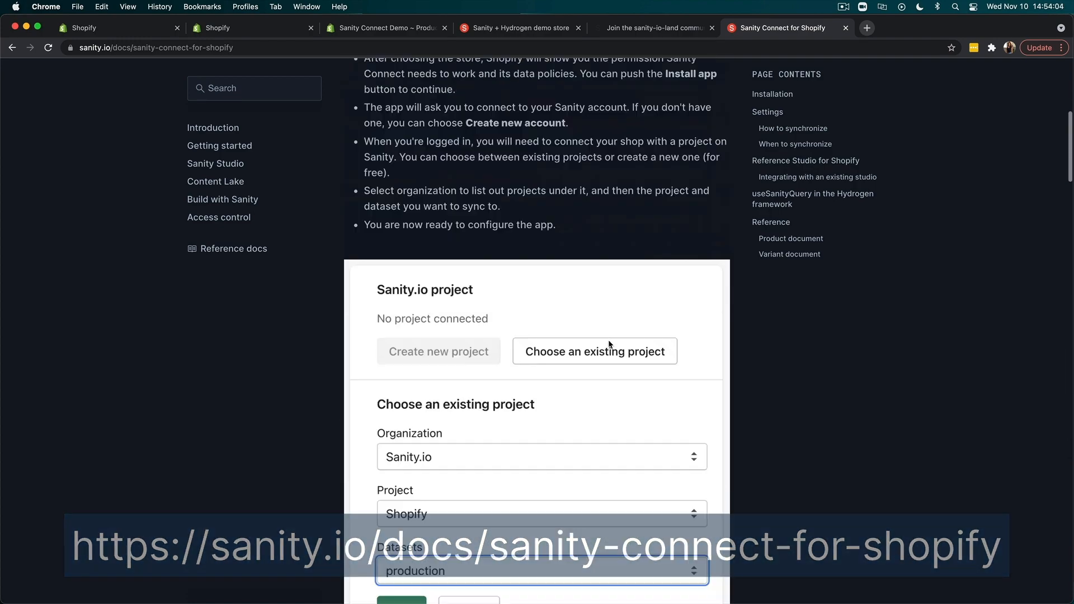